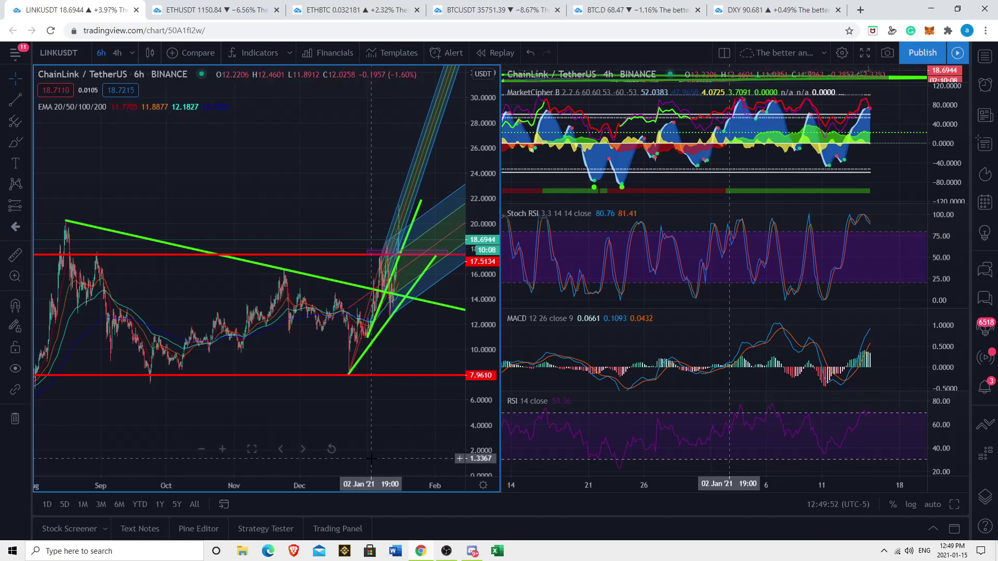
- Examine the 6-hour ChainLink price action around the descending trend line, rising channels and horizontal support and resistance levels
drag(381, 461, 381, 463)
scroll(395, 435, down, 3)
scroll(375, 431, up, 4)
scroll(448, 401, down, 1)
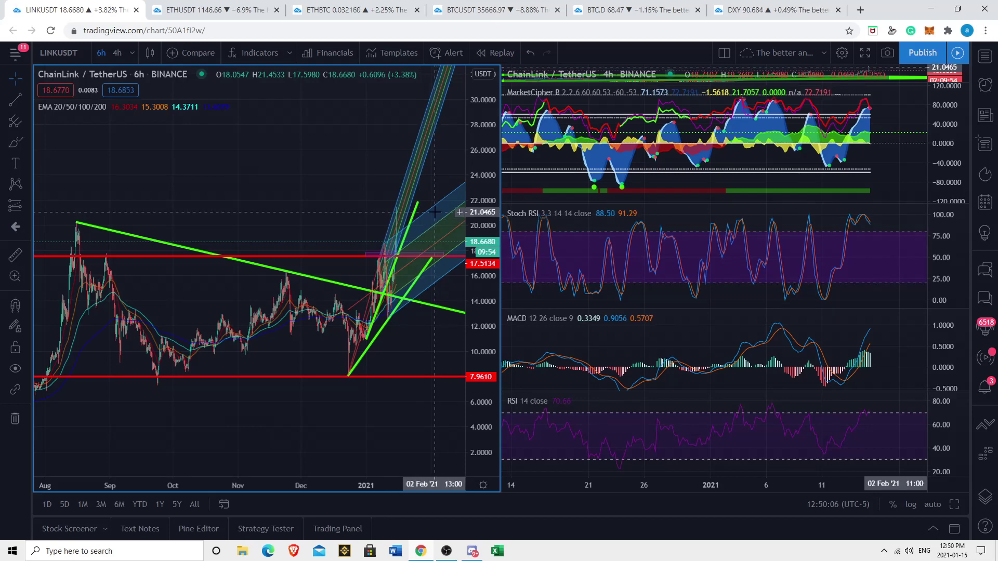
scroll(390, 312, up, 2)
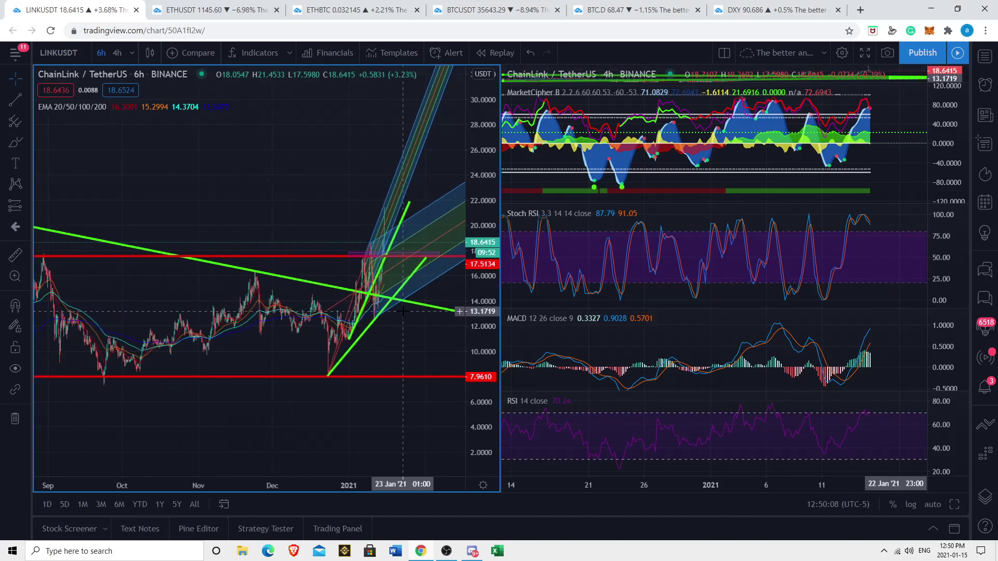
scroll(439, 313, up, 3)
scroll(389, 401, up, 5)
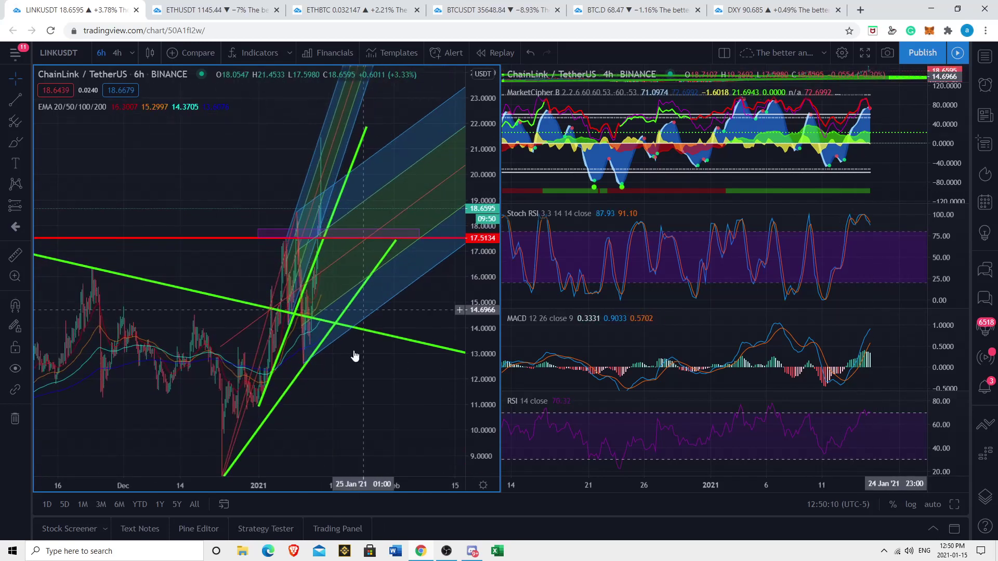
drag(364, 404, 370, 430)
scroll(318, 391, up, 2)
drag(482, 394, 351, 382)
scroll(276, 457, up, 4)
drag(276, 411, 385, 402)
scroll(326, 384, down, 4)
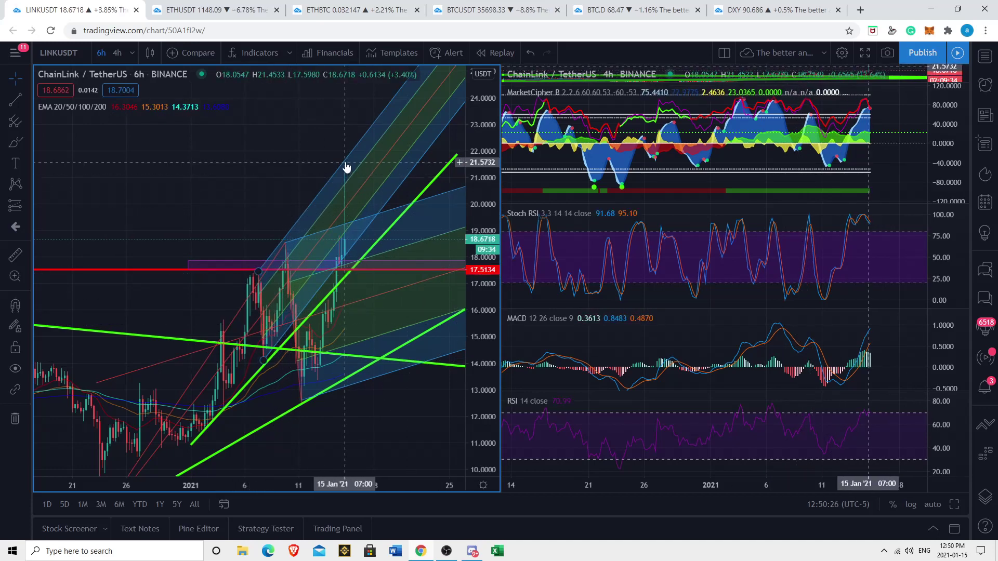
scroll(346, 166, up, 3)
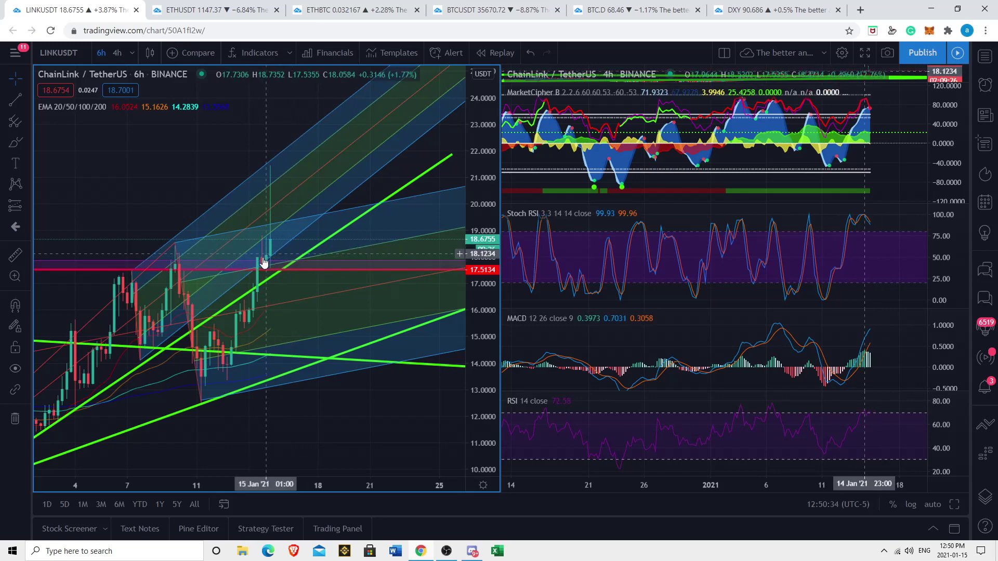
scroll(335, 427, down, 1)
scroll(340, 425, down, 1)
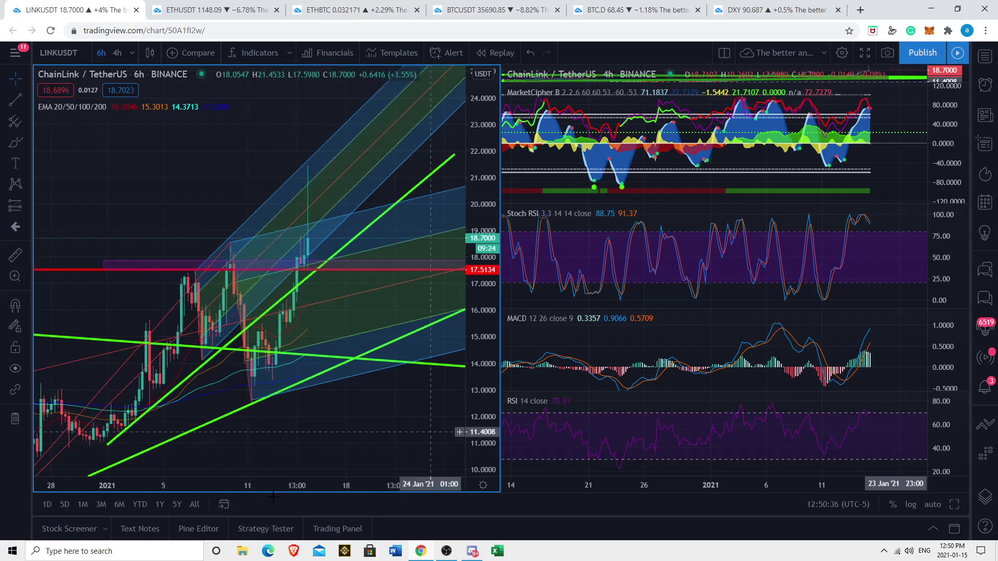
scroll(312, 416, down, 3)
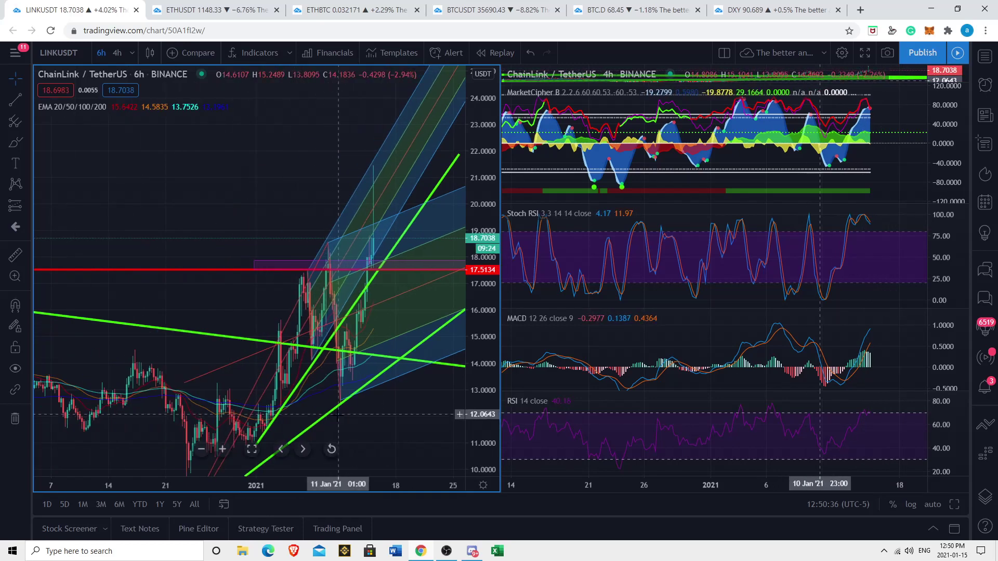
- Switch the ChainLink price chart to the 1-day timeframe and rescale it to show the August peak and the lower support
click(132, 53)
click(149, 377)
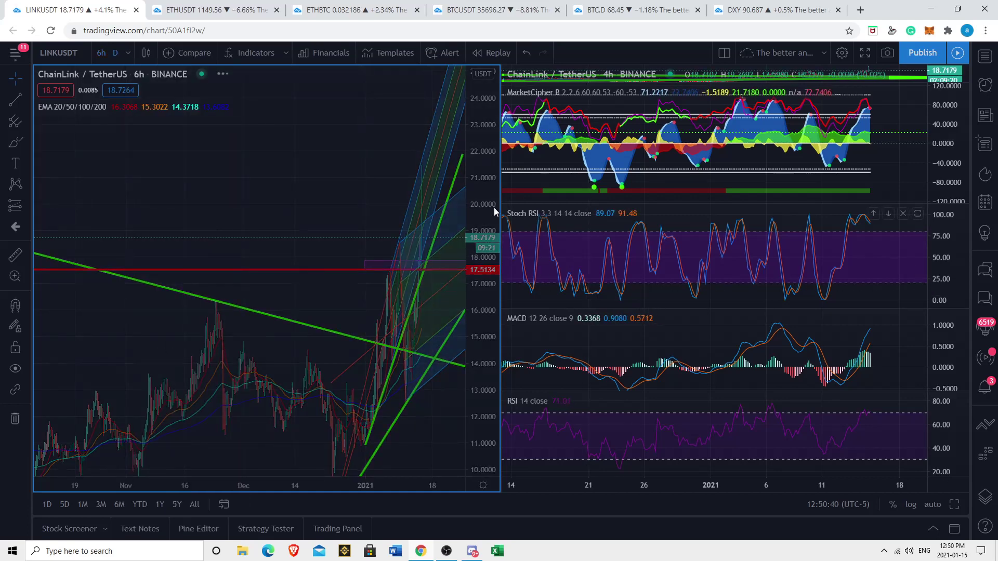
drag(298, 163, 200, 168)
drag(465, 293, 464, 109)
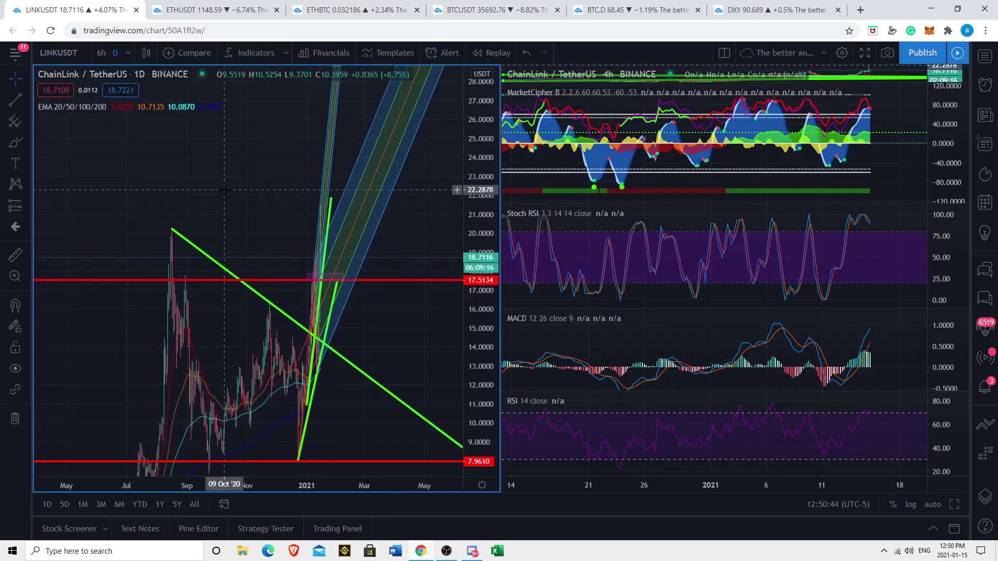
- Examine the daily ChainLink structure from the August peak to the January breakout between the horizontal support and resistance lines
drag(191, 224, 142, 198)
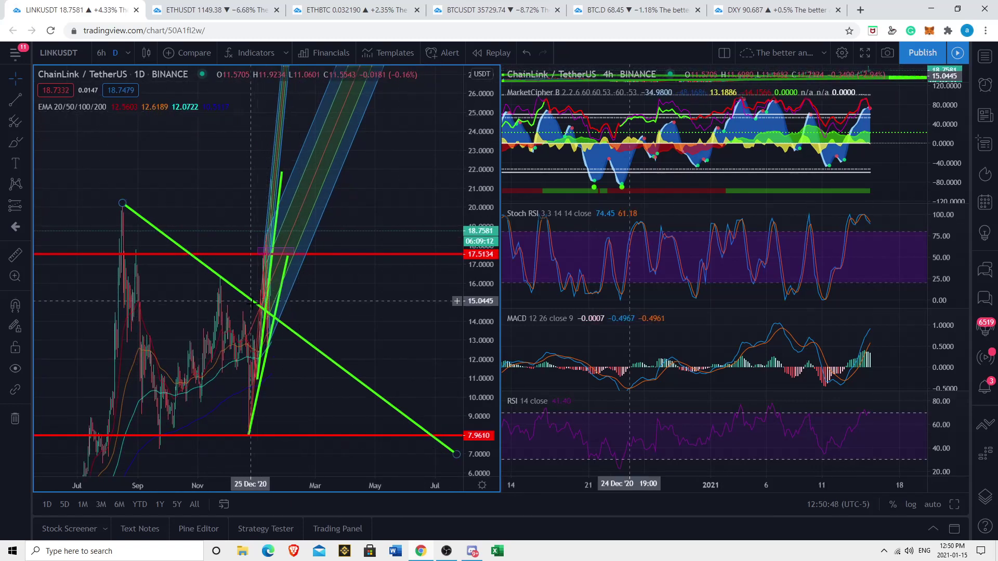
scroll(264, 311, up, 6)
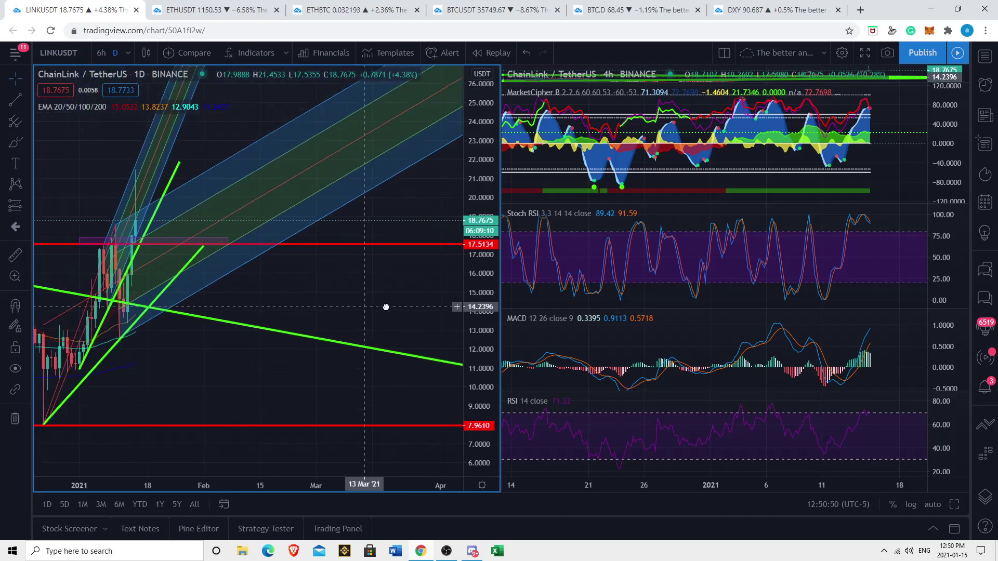
drag(401, 305, 419, 303)
drag(242, 379, 305, 391)
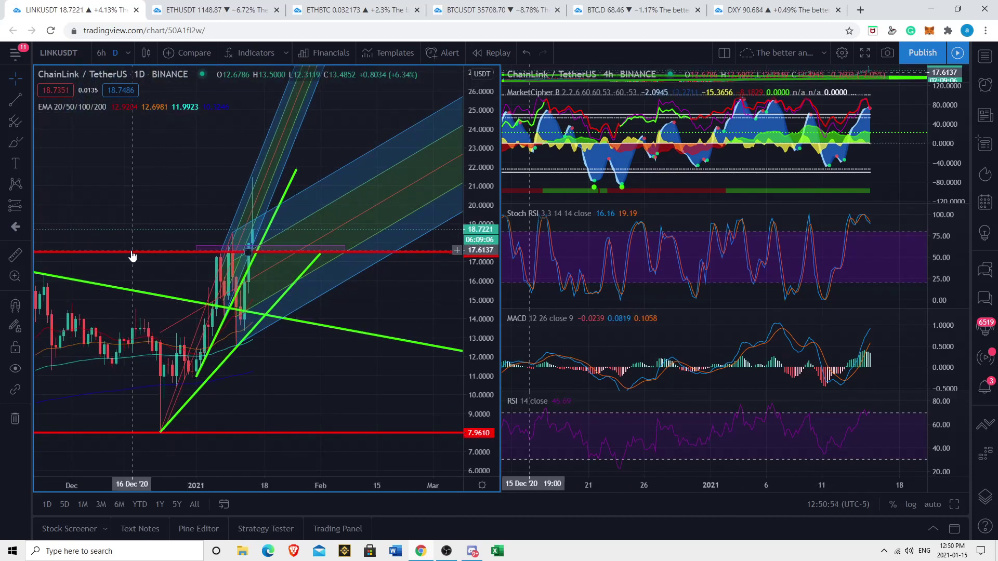
scroll(221, 120, down, 6)
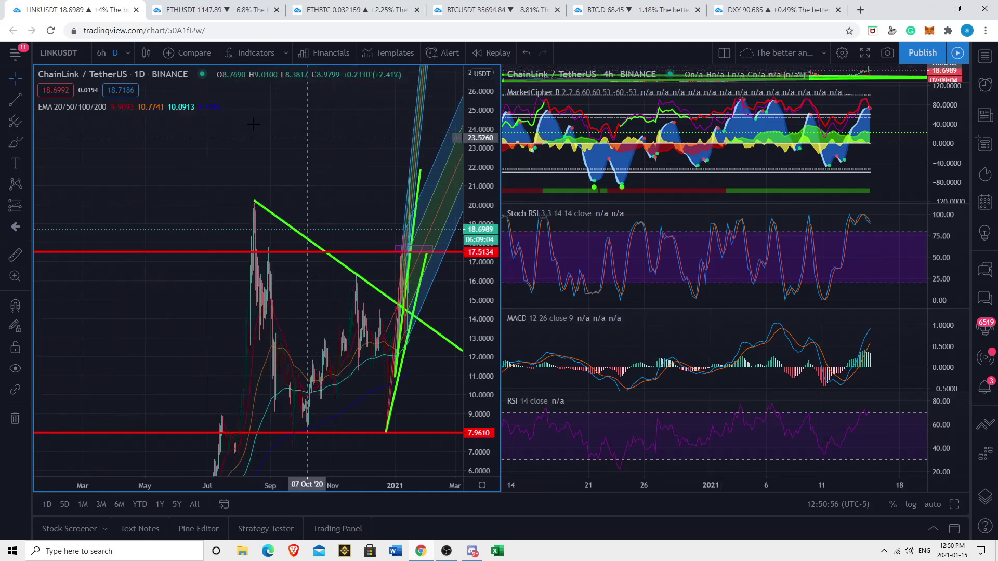
scroll(221, 121, right, 3)
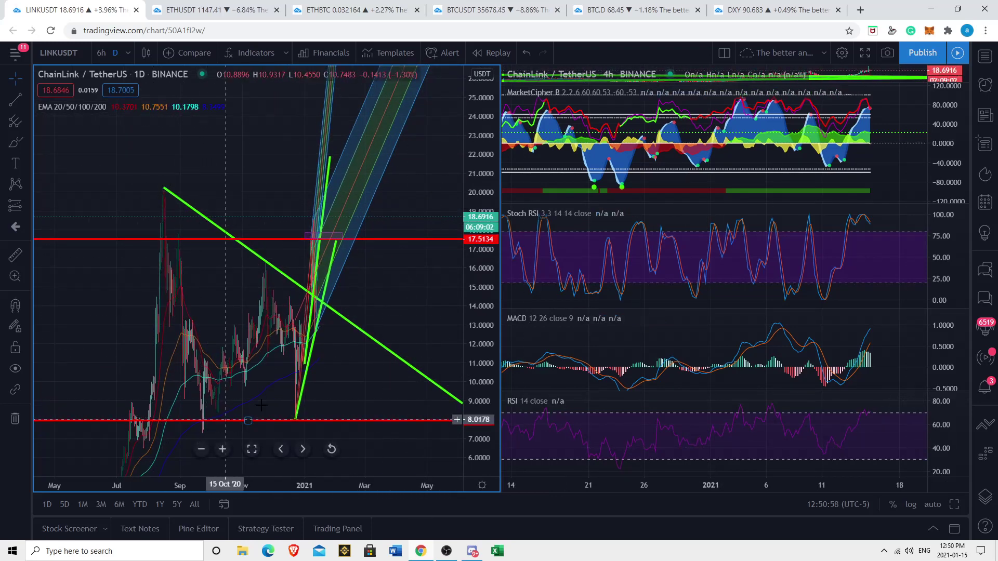
scroll(329, 305, up, 2)
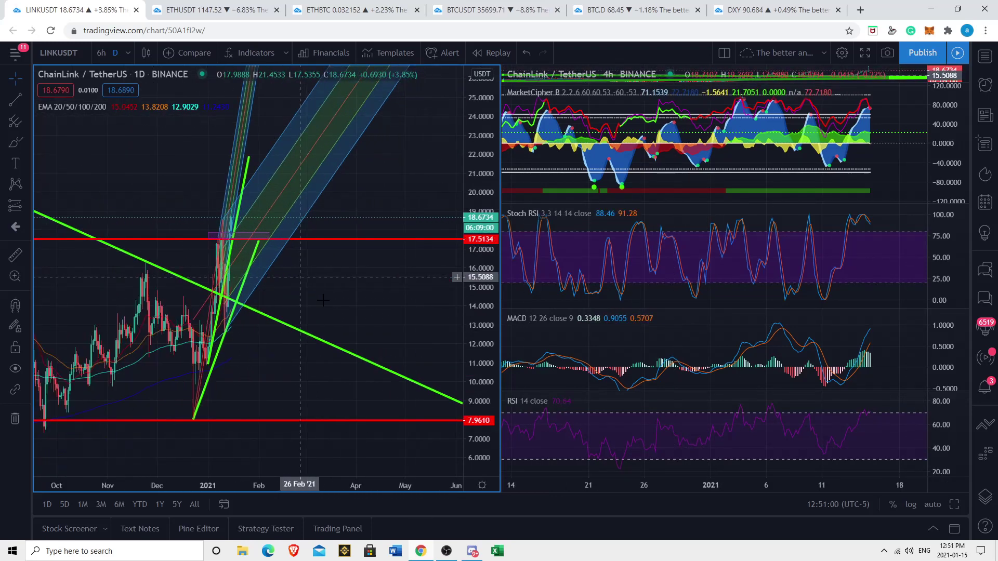
scroll(329, 305, up, 7)
drag(229, 287, 457, 306)
scroll(329, 307, down, 1)
scroll(329, 311, up, 1)
drag(349, 386, 298, 354)
scroll(298, 354, down, 1)
drag(383, 365, 355, 371)
scroll(354, 370, down, 5)
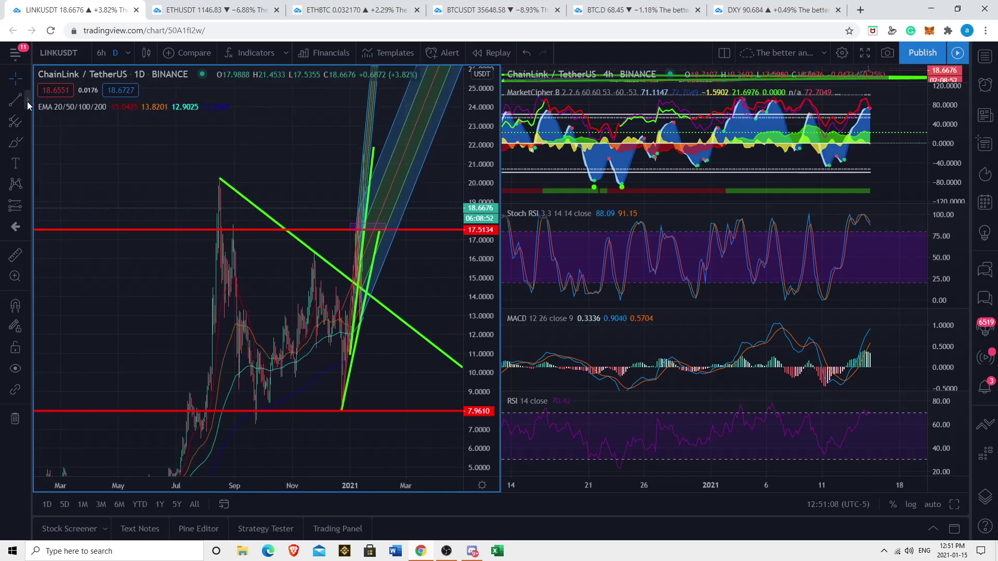
- Draw a trend line along the August rally from its peak at about 20.09 down to about 7.86
click(28, 103)
click(70, 100)
click(222, 181)
click(212, 413)
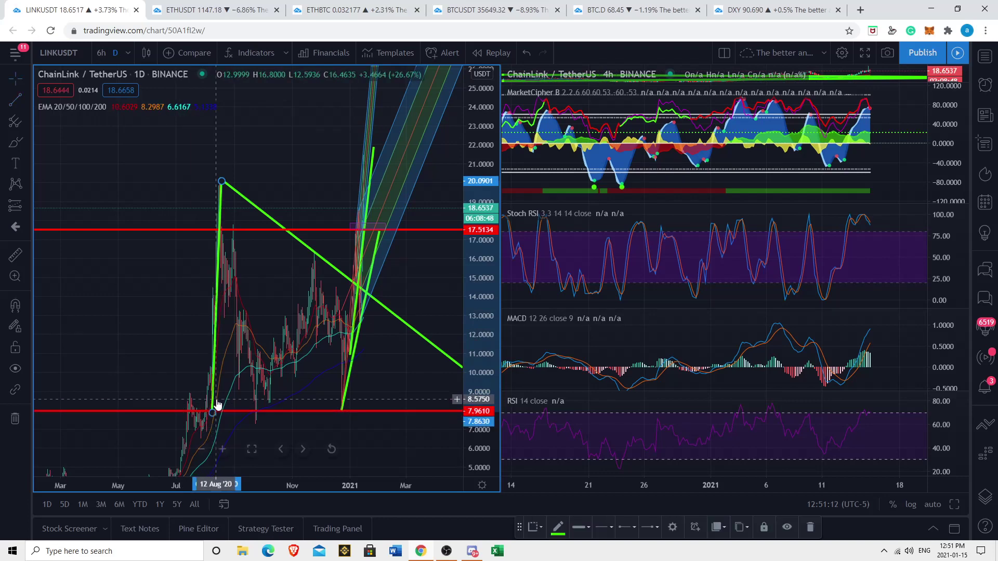
- Move the rally line to project upward from about 14.58 near the descending trend line's breakout, and delete it after viewing
drag(212, 407, 357, 276)
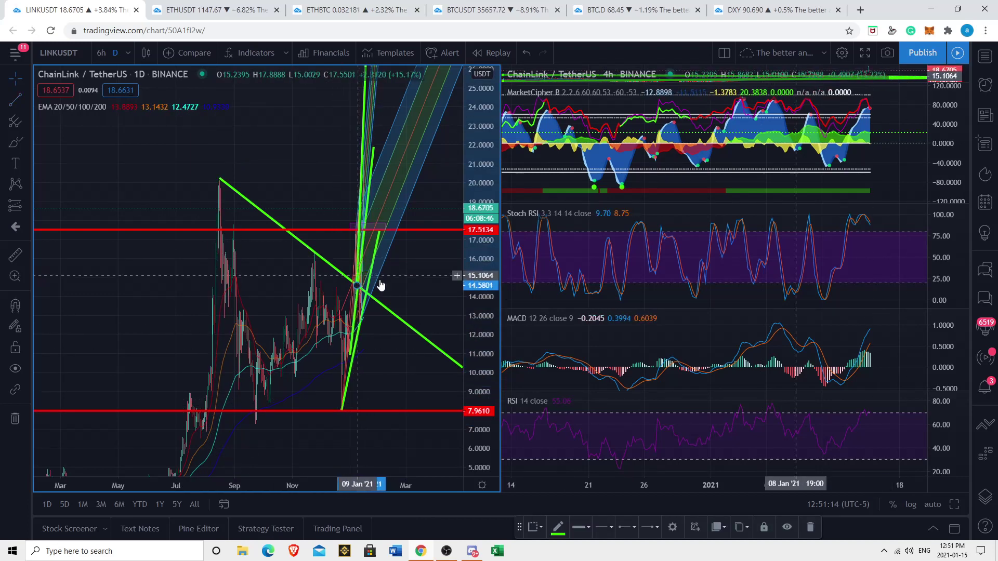
drag(421, 305, 418, 386)
drag(484, 234, 479, 378)
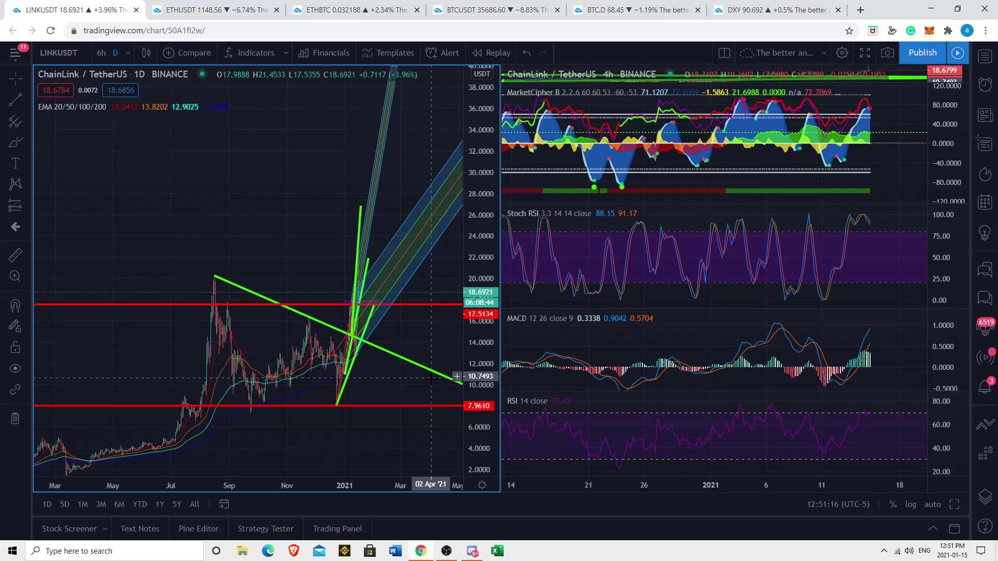
click(361, 228)
key(Delete)
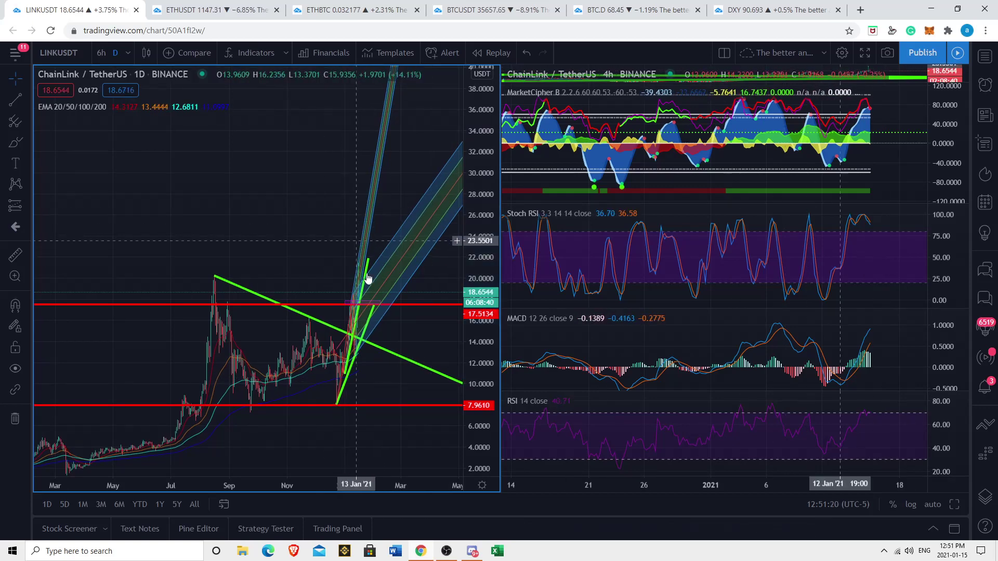
- Examine the January daily candles against the two rising channels and the green ascending trend lines
scroll(379, 296, up, 5)
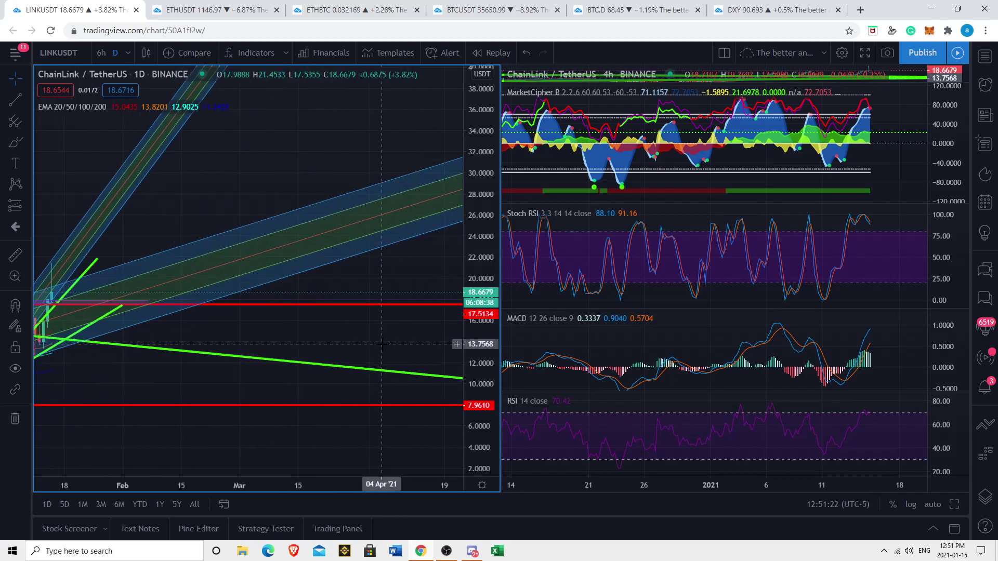
drag(382, 344, 506, 332)
drag(481, 394, 479, 183)
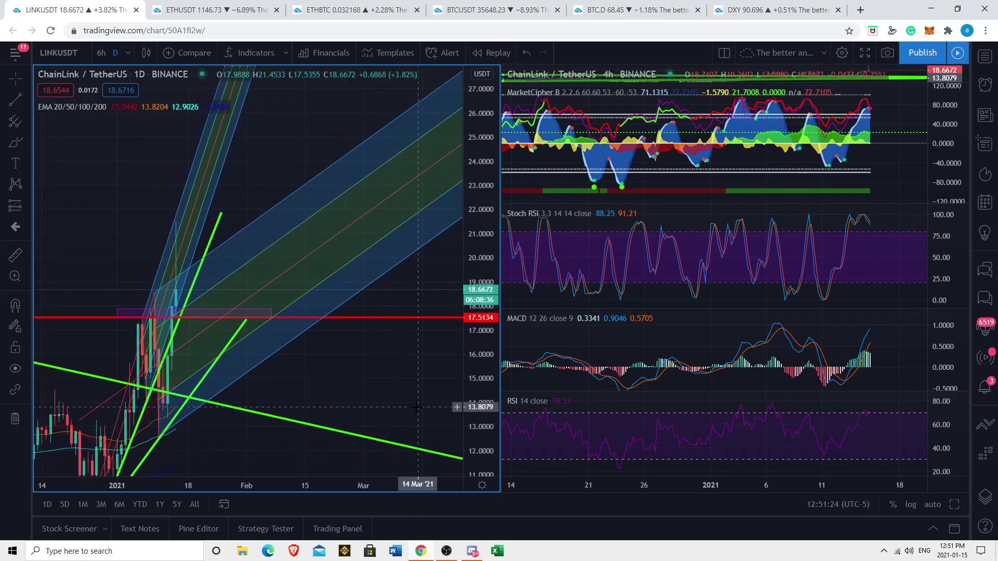
scroll(411, 406, up, 4)
drag(325, 374, 467, 363)
scroll(289, 410, up, 1)
drag(265, 427, 423, 383)
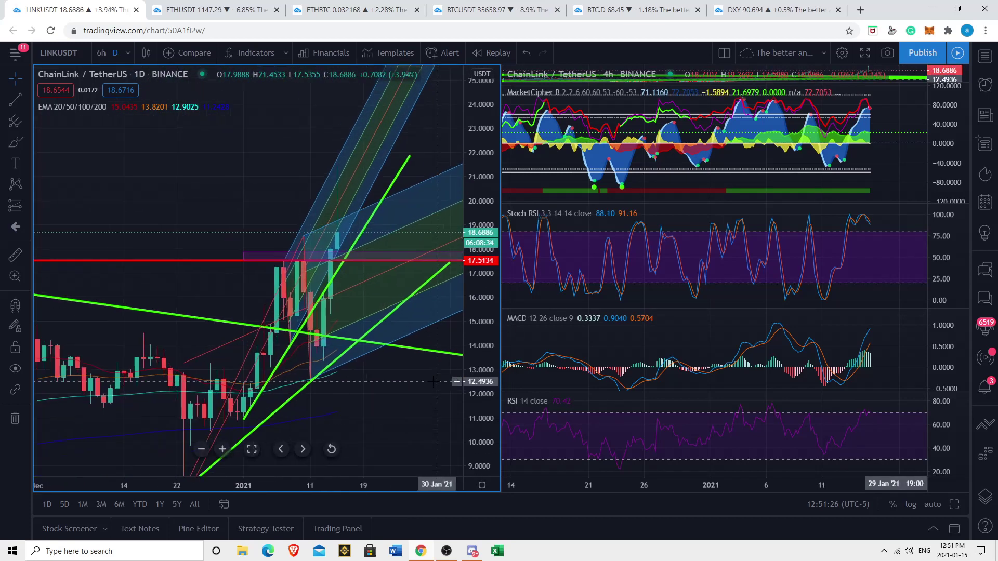
scroll(437, 403, up, 1)
drag(362, 382, 320, 425)
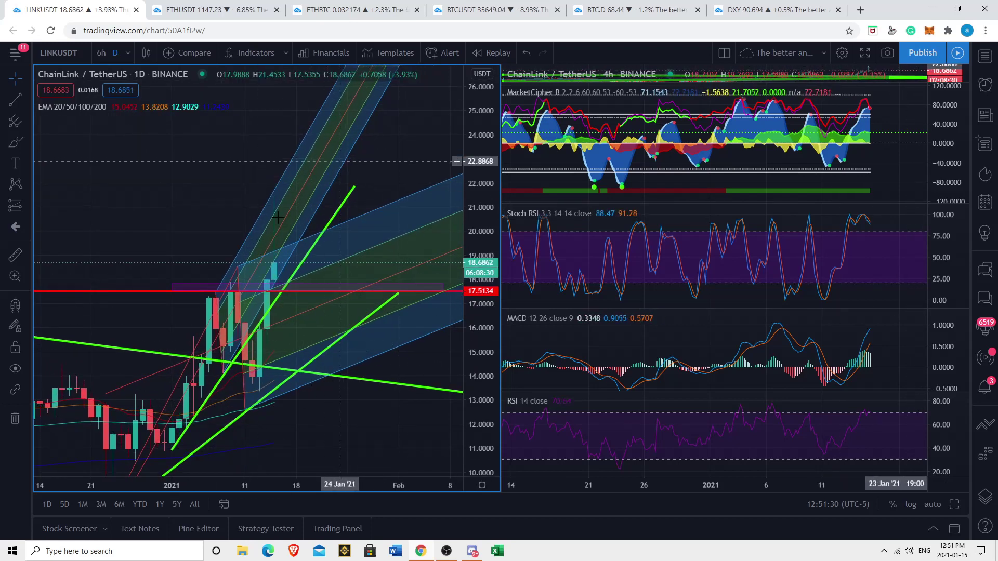
drag(383, 392, 323, 384)
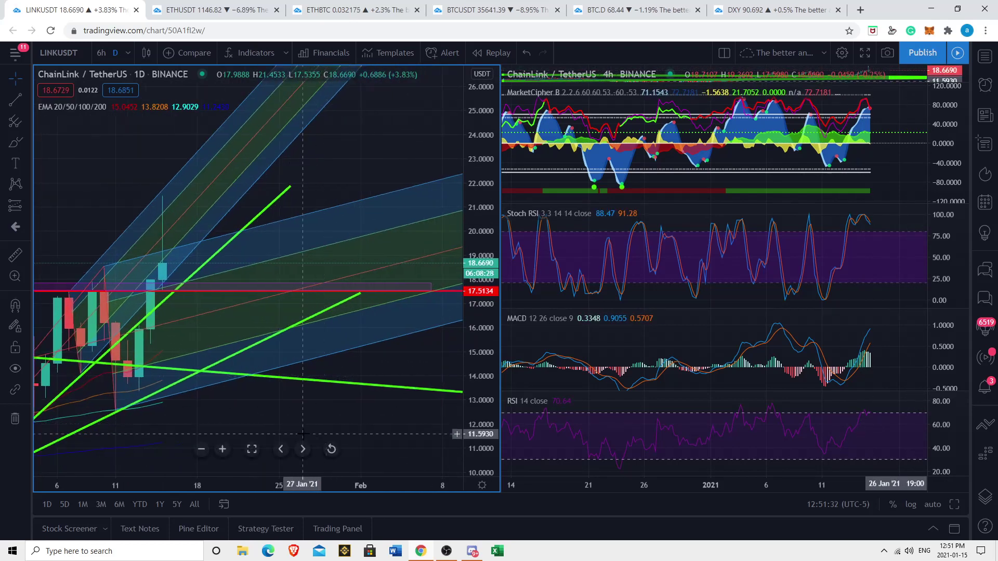
drag(303, 433, 397, 419)
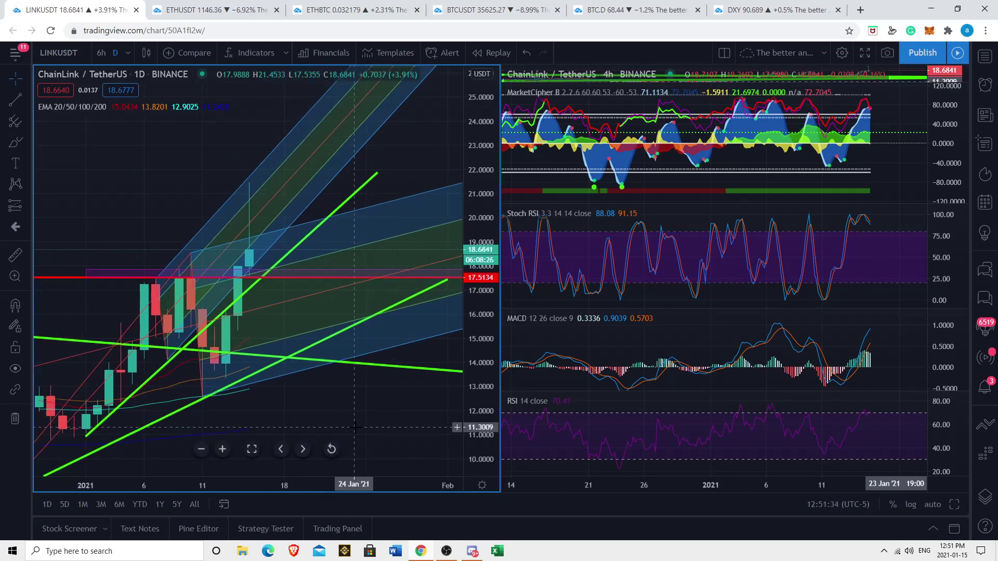
drag(383, 431, 440, 425)
drag(492, 397, 487, 279)
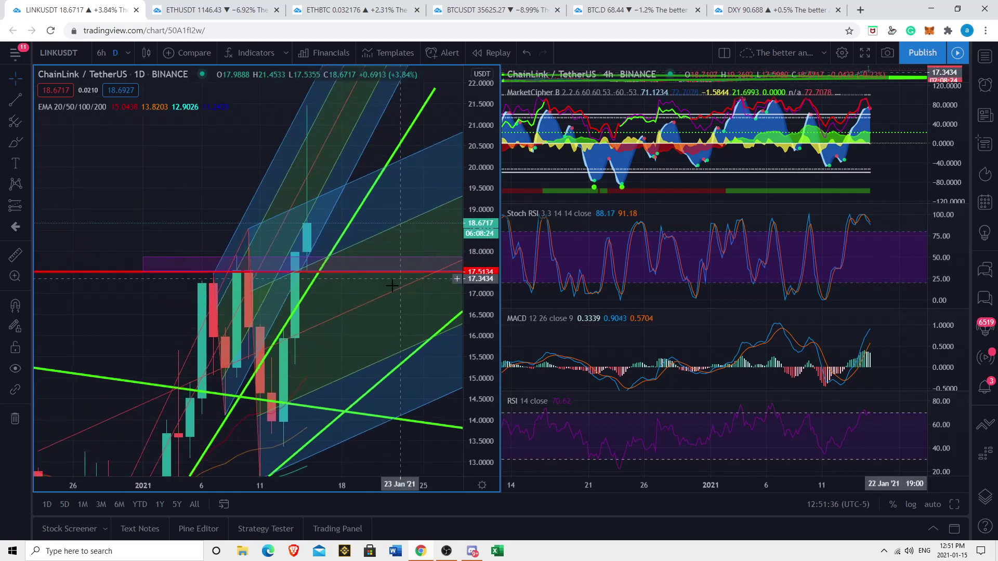
- Inspect the latest daily candle and its upper wick relative to the purple zone and the 17.5134 horizontal line
drag(484, 206, 482, 348)
scroll(290, 349, up, 3)
drag(372, 420, 472, 332)
drag(144, 145, 181, 156)
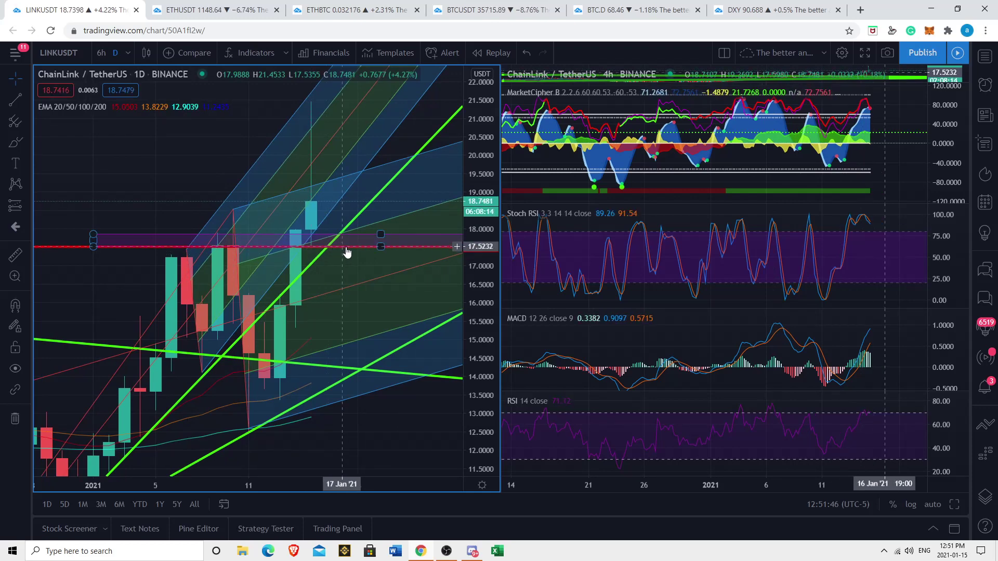
drag(348, 252, 339, 294)
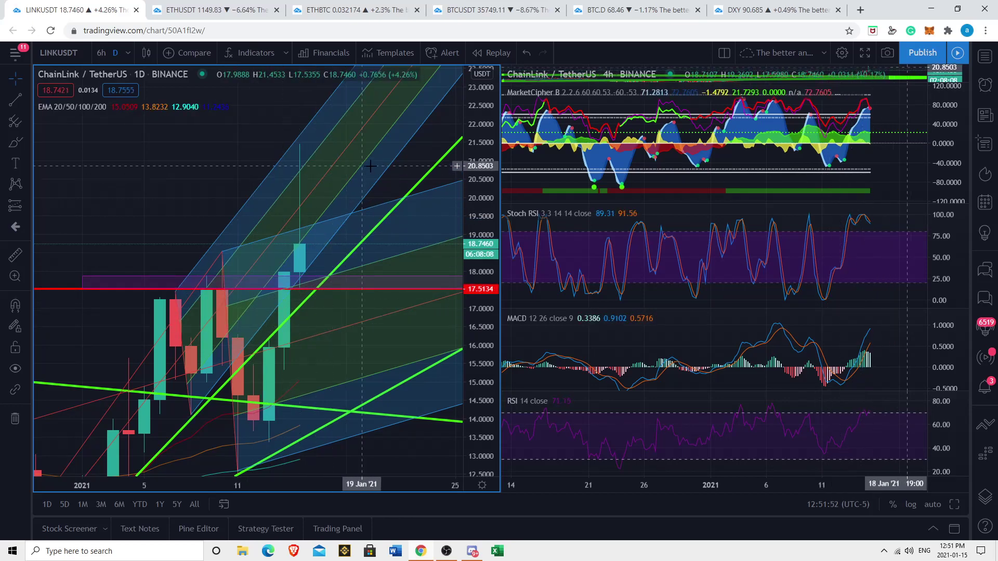
drag(123, 193, 35, 194)
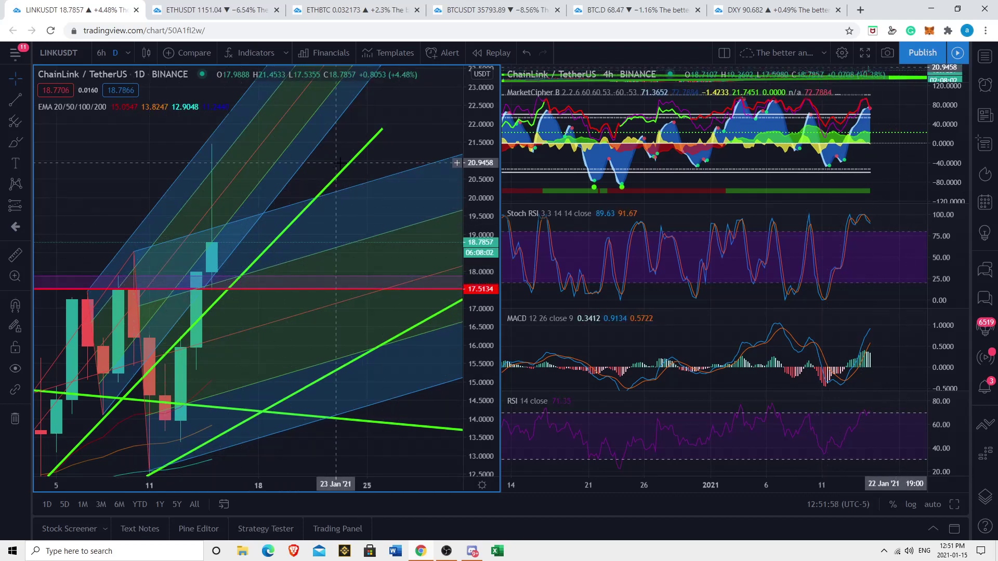
drag(179, 357, 266, 364)
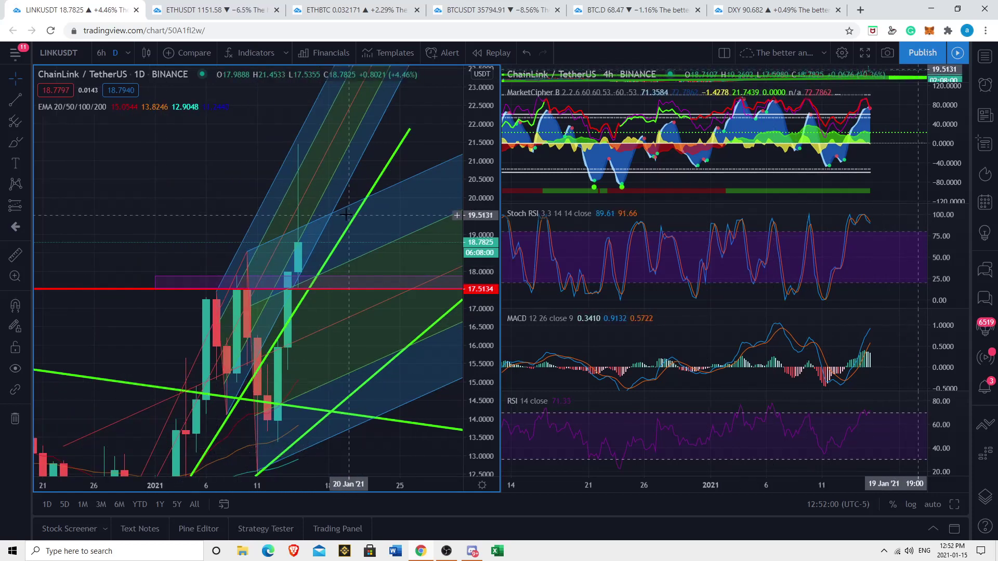
scroll(346, 214, up, 2)
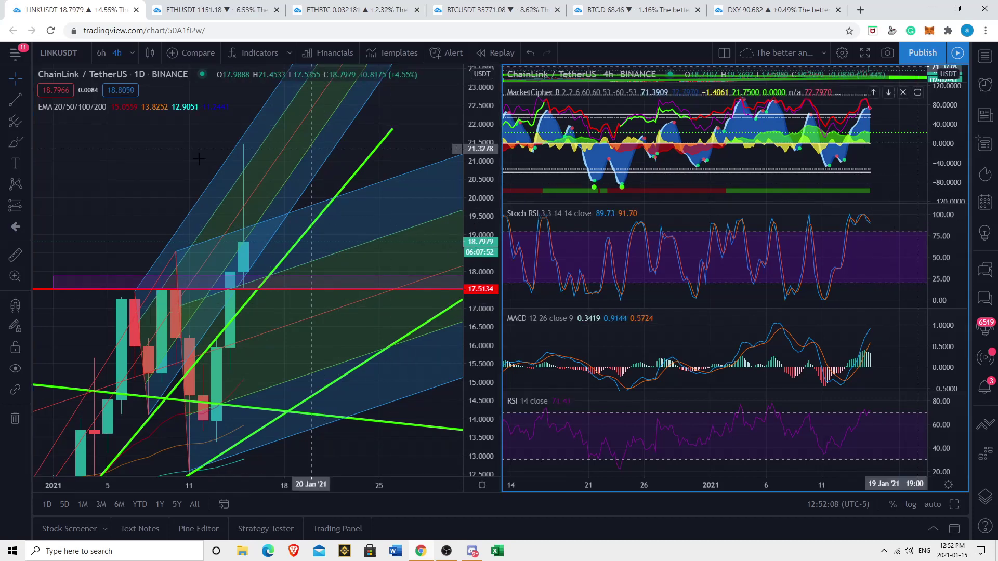
- Switch the ChainLink price chart to the 4-hour timeframe, bring the latest candles into view, and activate the neighbouring indicator chart
click(128, 53)
click(143, 300)
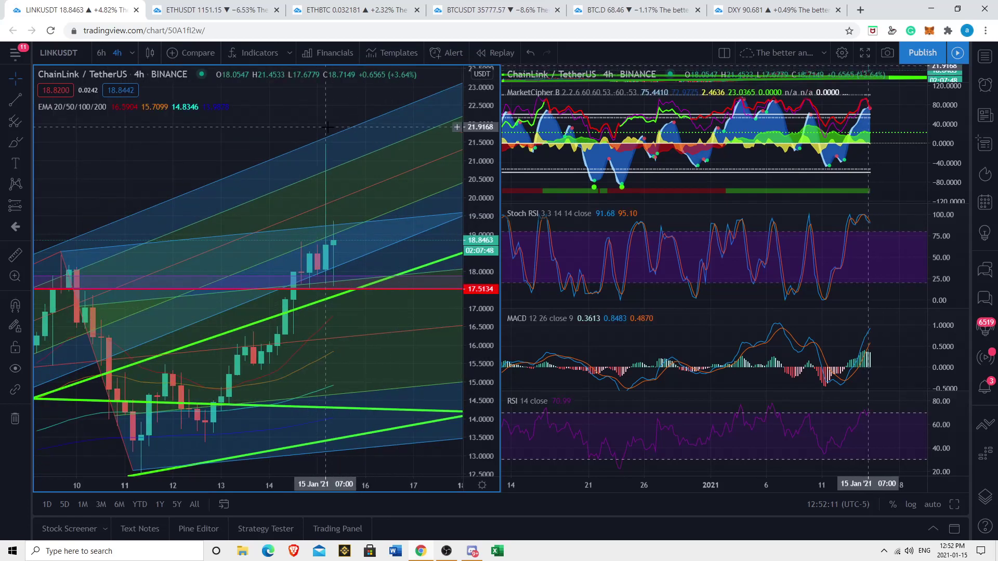
drag(195, 275, 109, 278)
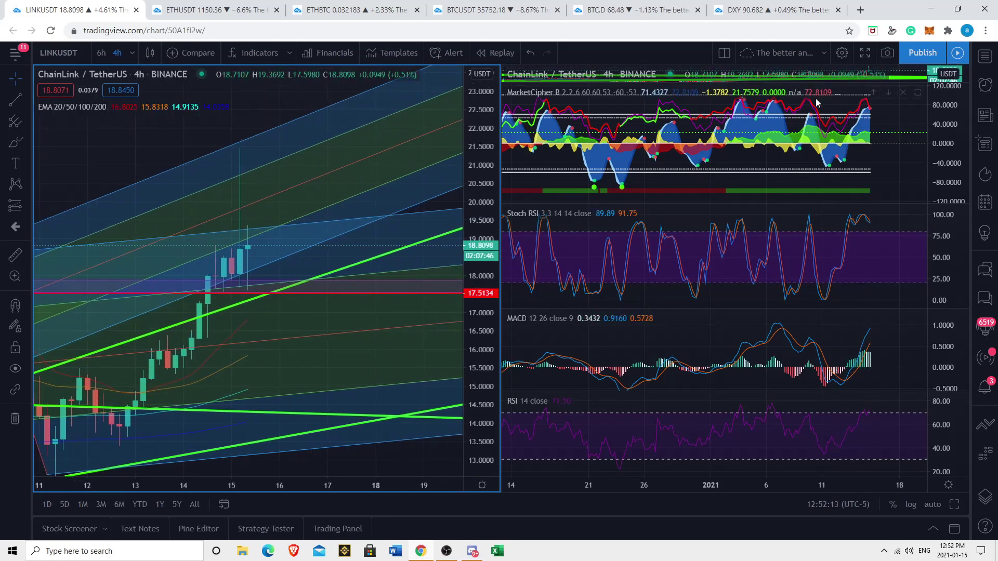
click(887, 166)
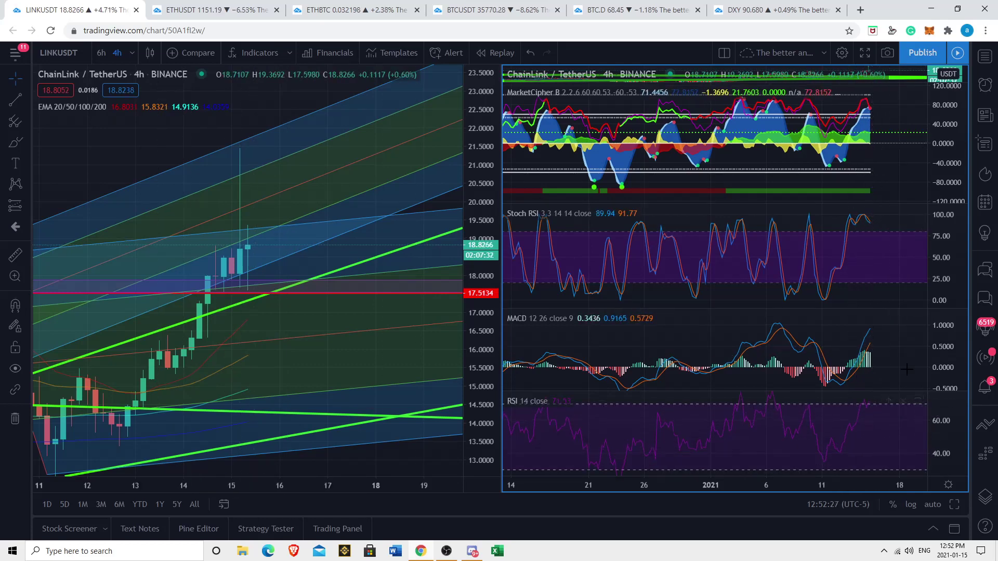
- Examine the latest 4-hour momentum indicators, rescaling the RSI pane to see its recent peaks against the upper band
scroll(819, 477, up, 2)
drag(871, 445, 828, 503)
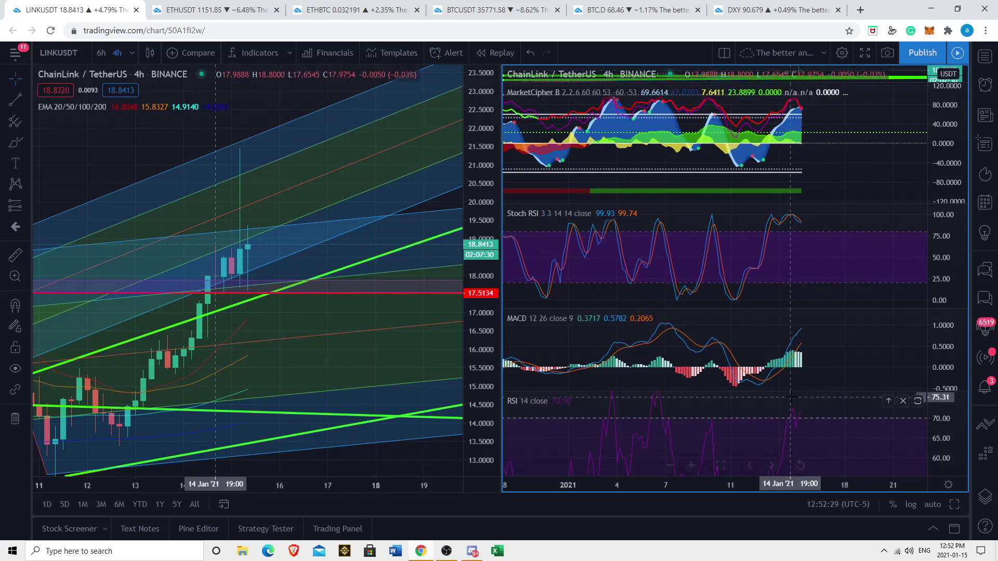
drag(945, 435, 944, 462)
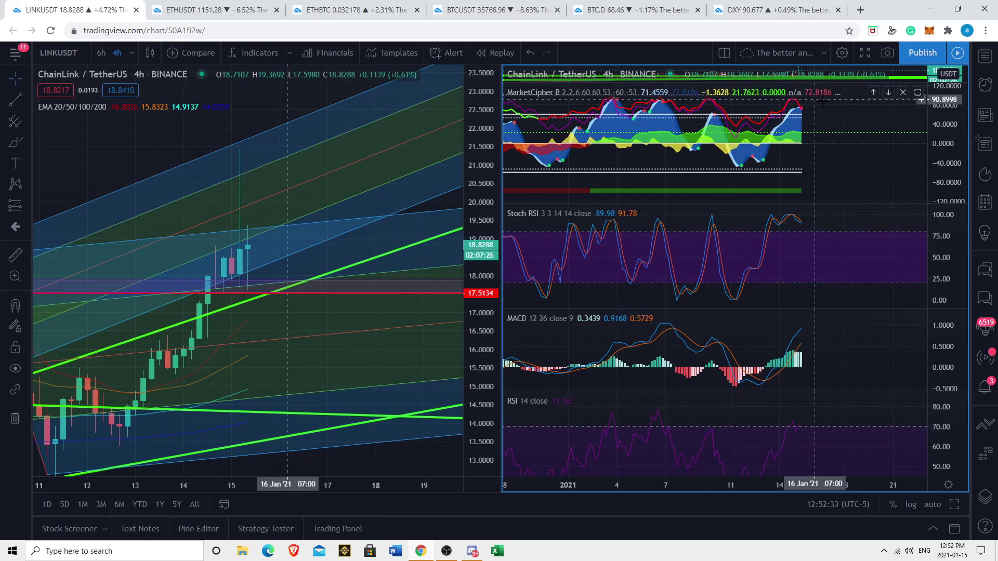
- Examine the January 4-hour ChainLink candles against the rising channels, the green trend lines and the 17.5134 line
scroll(395, 260, down, 3)
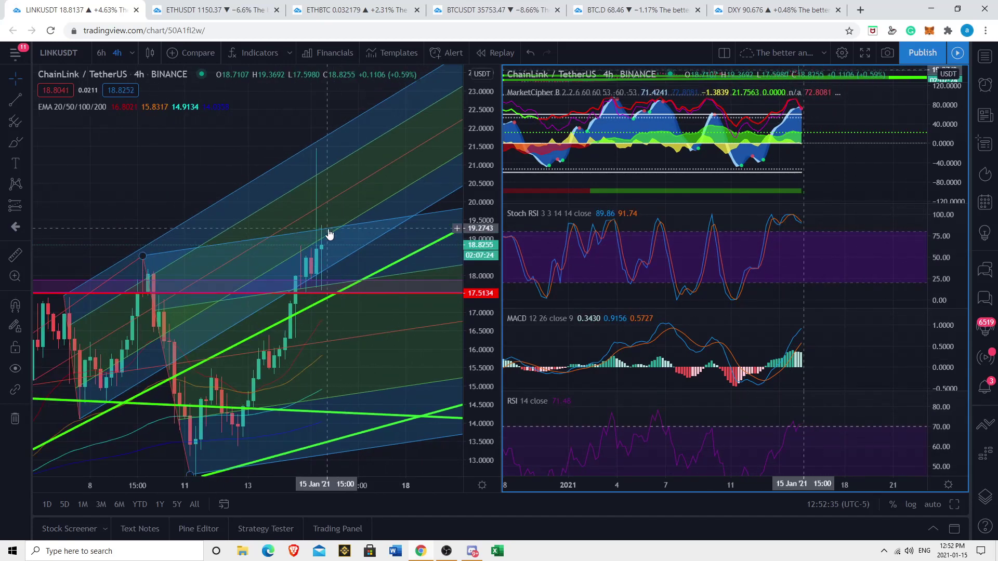
scroll(333, 265, down, 3)
drag(169, 127, 46, 99)
scroll(210, 207, up, 1)
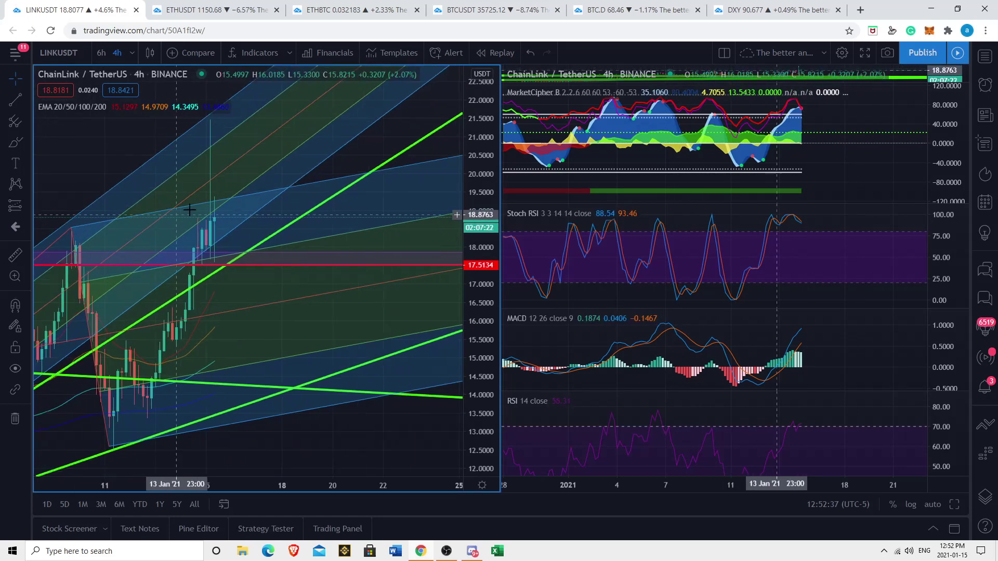
scroll(239, 301, down, 4)
drag(368, 436, 389, 347)
drag(240, 316, 195, 334)
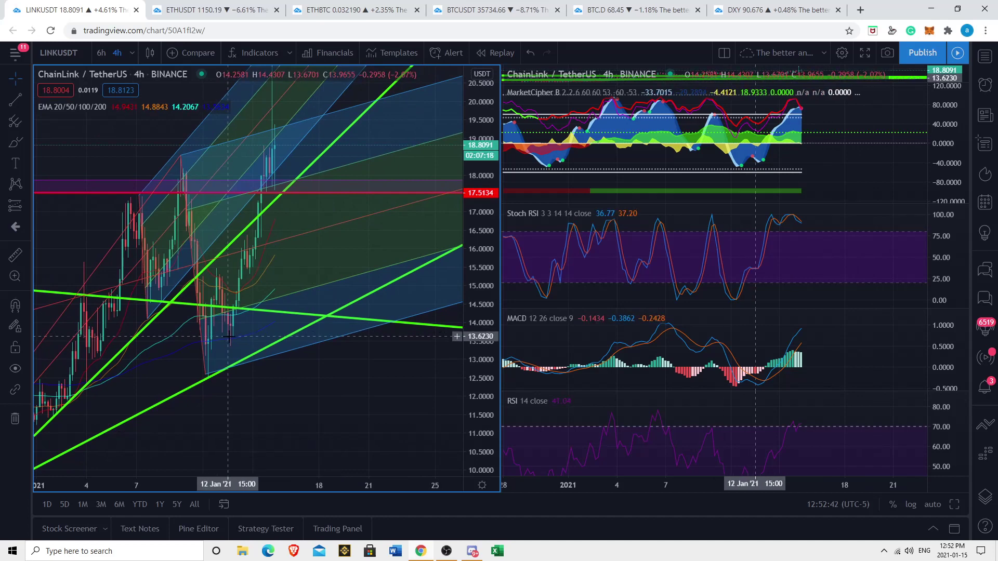
drag(284, 416, 332, 429)
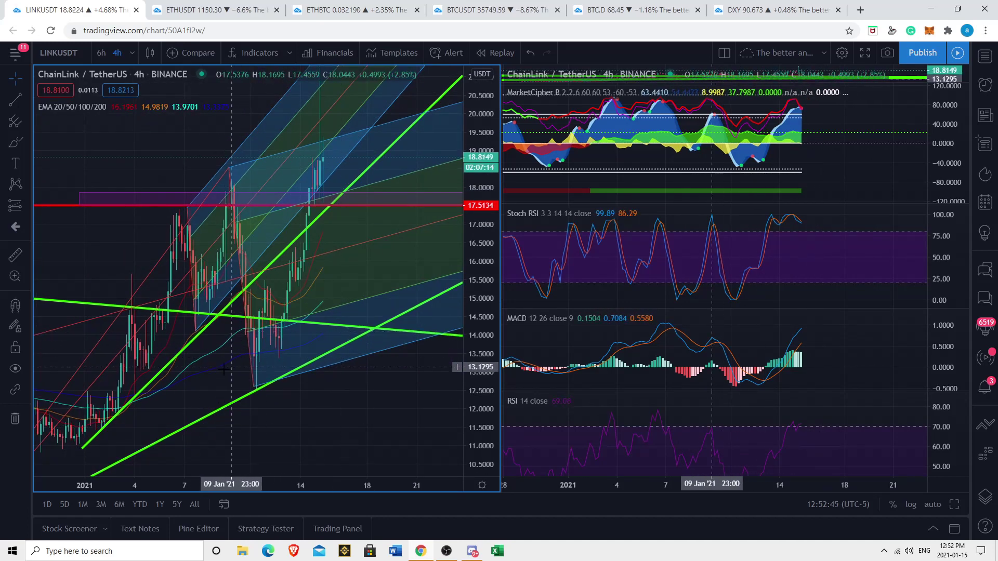
drag(470, 166, 446, 273)
drag(414, 378, 362, 396)
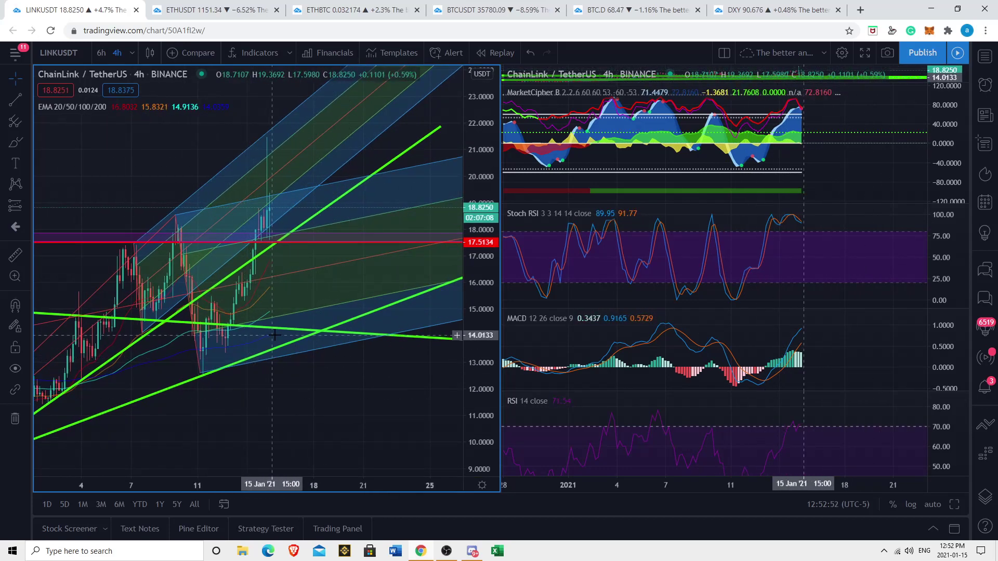
- Review the ChainLink price history back to November against the descending green trend line and the January breakout
scroll(274, 369, down, 5)
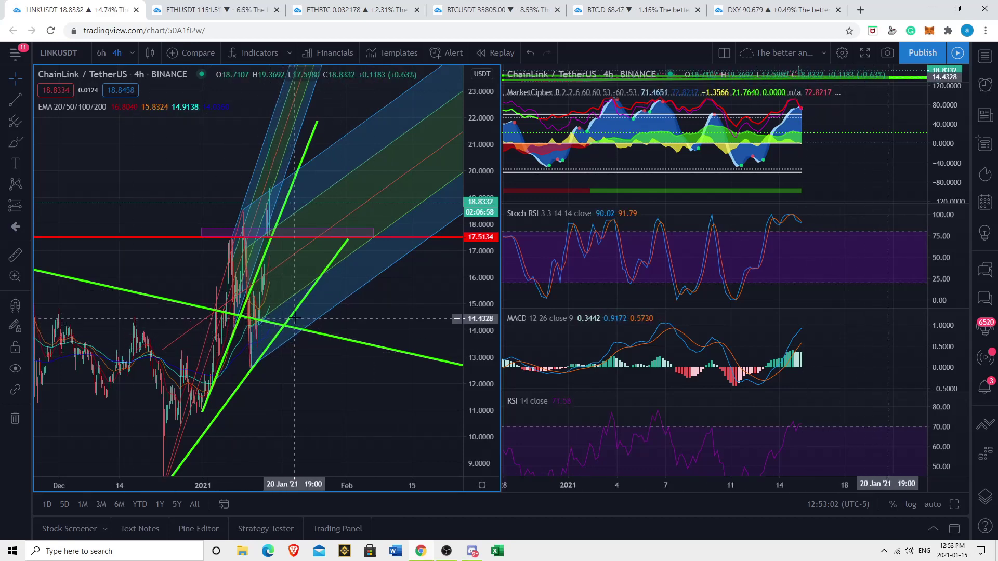
scroll(293, 329, down, 1)
drag(393, 424, 428, 421)
drag(124, 309, 213, 309)
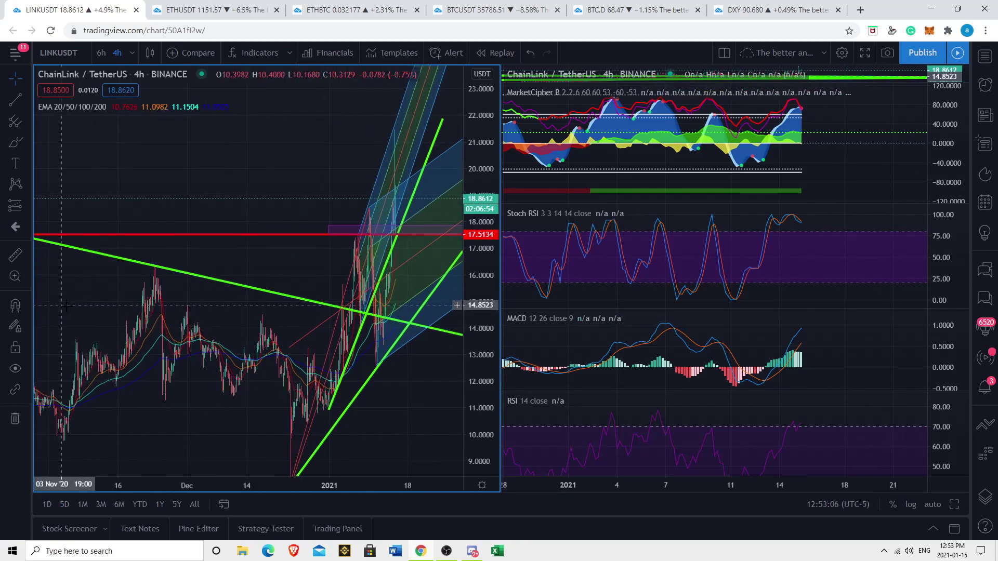
drag(447, 435, 405, 431)
drag(310, 482, 282, 474)
- View the indicator chart on the 2-hour timeframe and set it to 1 hour
click(754, 190)
click(132, 52)
click(158, 268)
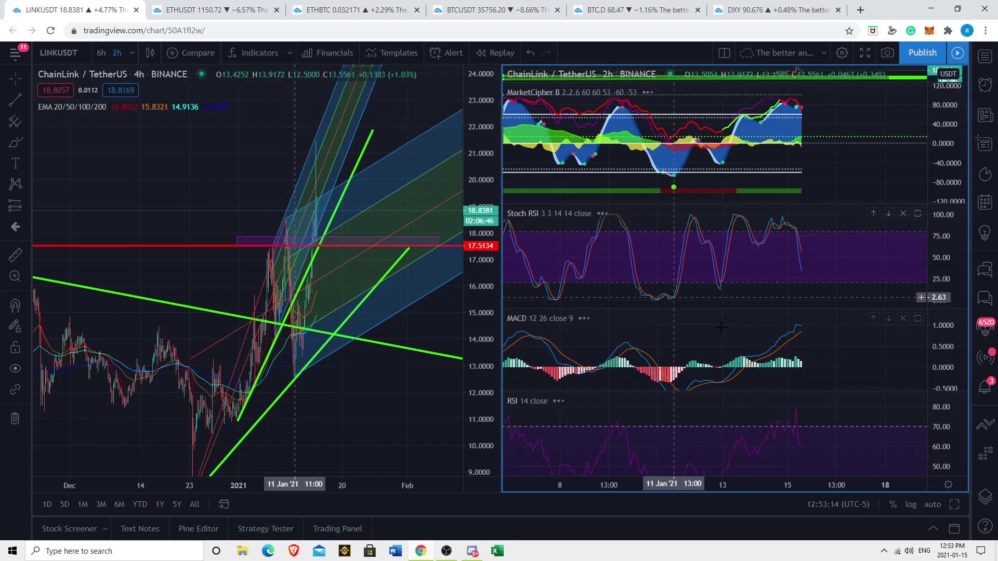
click(133, 53)
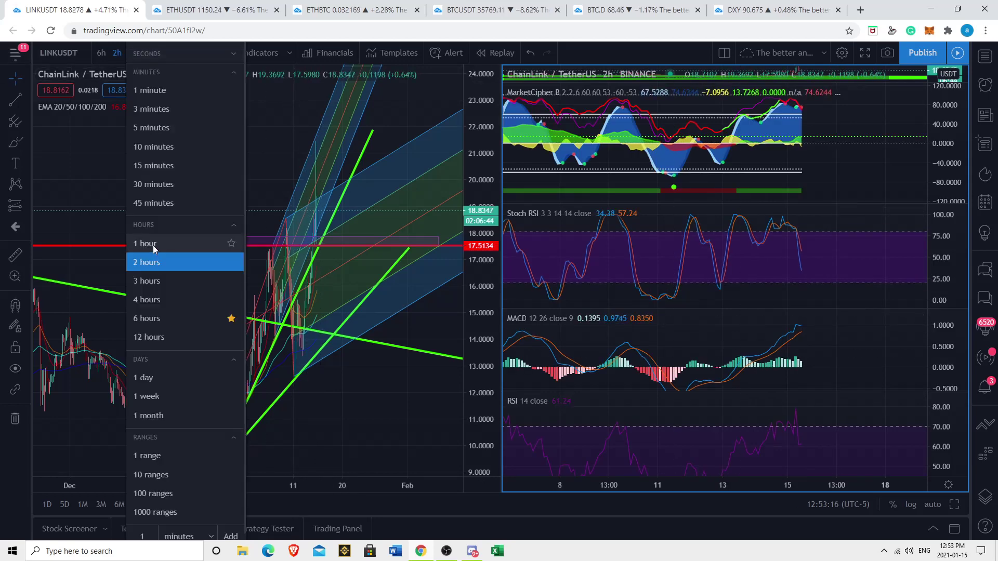
click(150, 244)
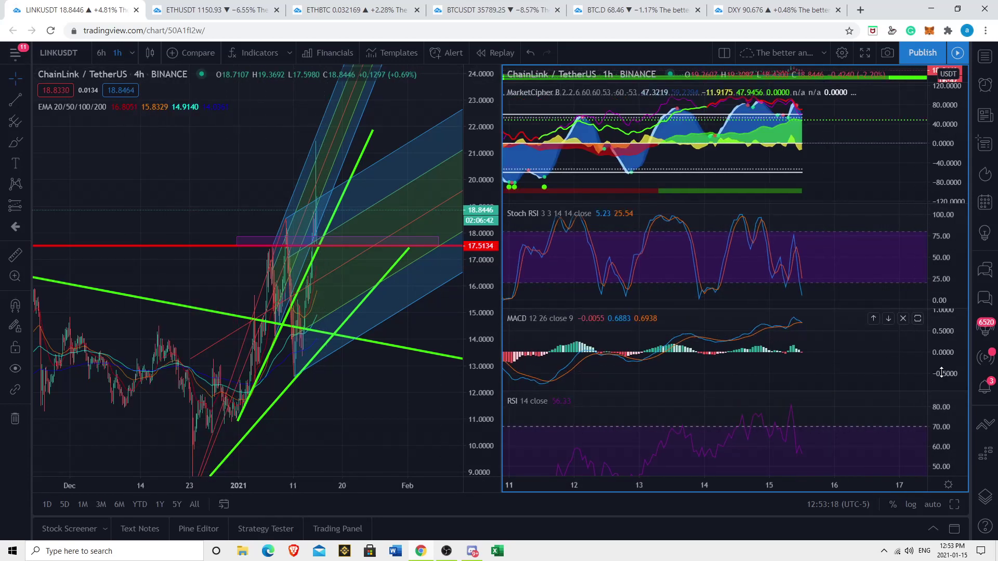
- Examine the 1-hour MACD, Stoch RSI, RSI and MarketCipher panes for recent momentum, compressing the MarketCipher scale
scroll(780, 380, up, 5)
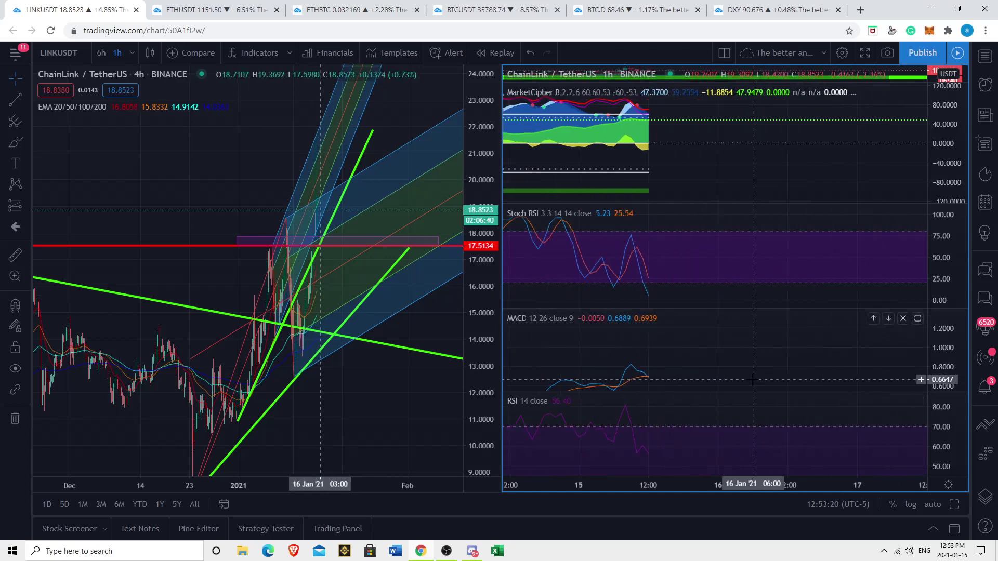
drag(753, 380, 796, 363)
drag(929, 375, 929, 340)
drag(715, 360, 748, 333)
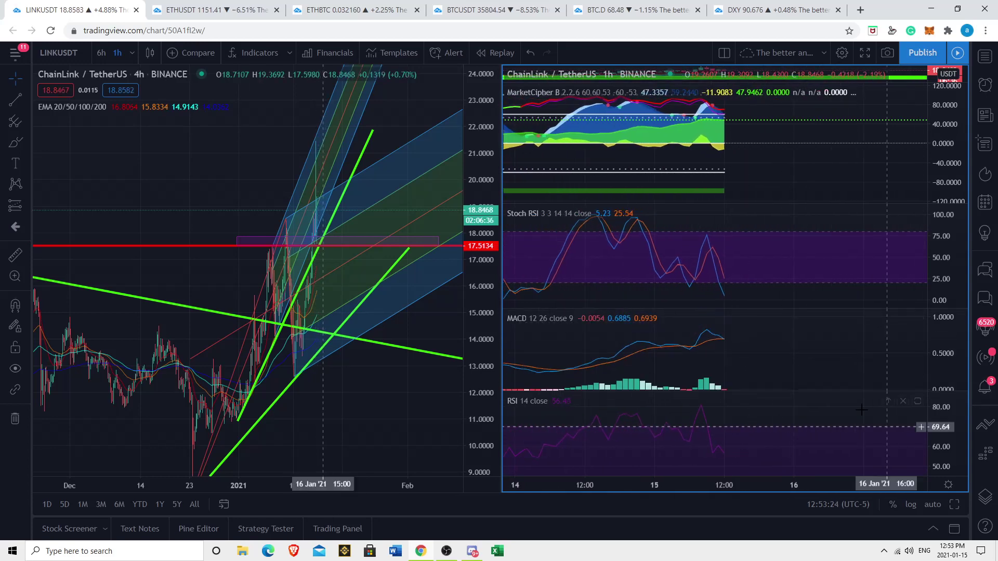
scroll(878, 368, down, 6)
drag(856, 369, 769, 348)
scroll(758, 375, down, 1)
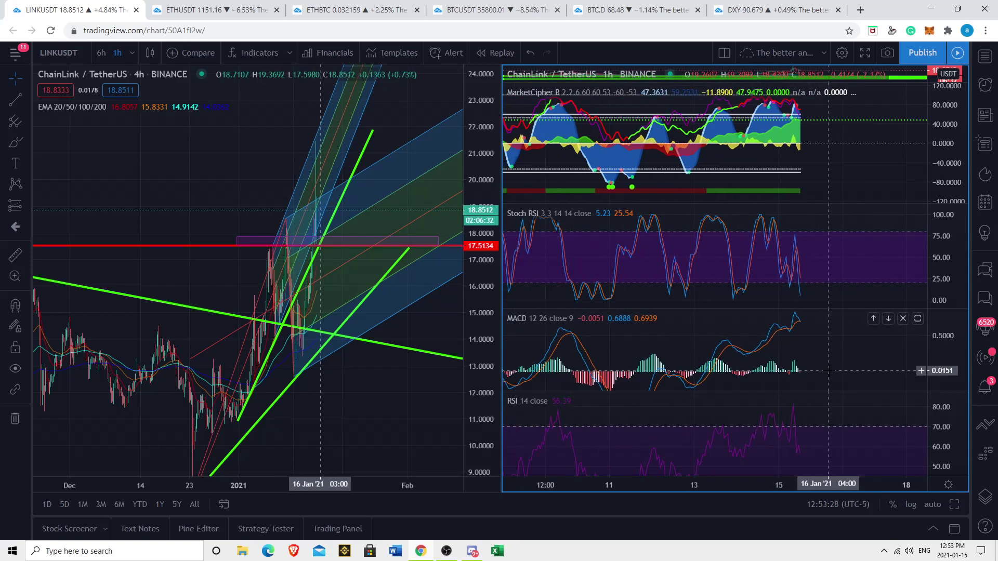
scroll(819, 372, down, 3)
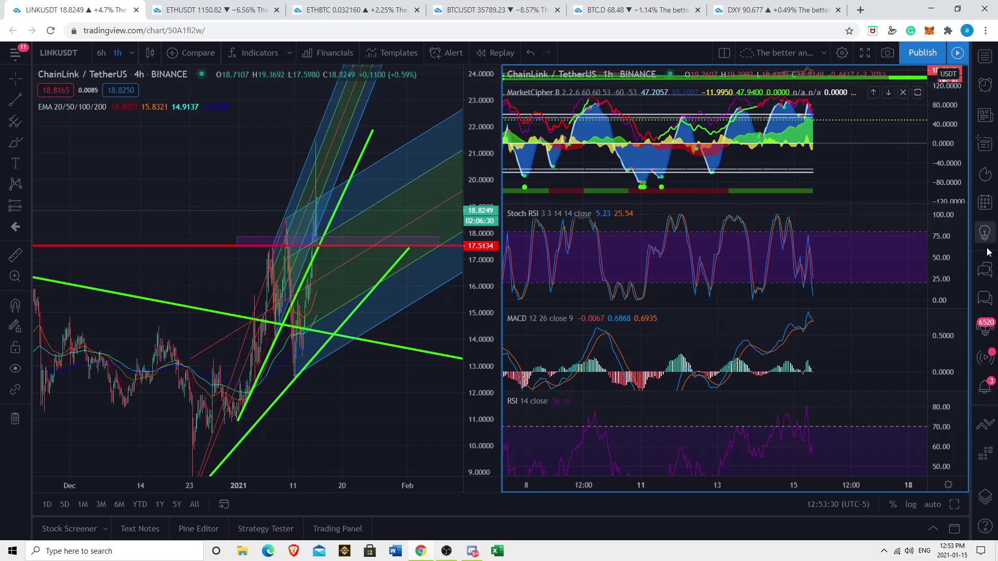
drag(933, 134, 928, 179)
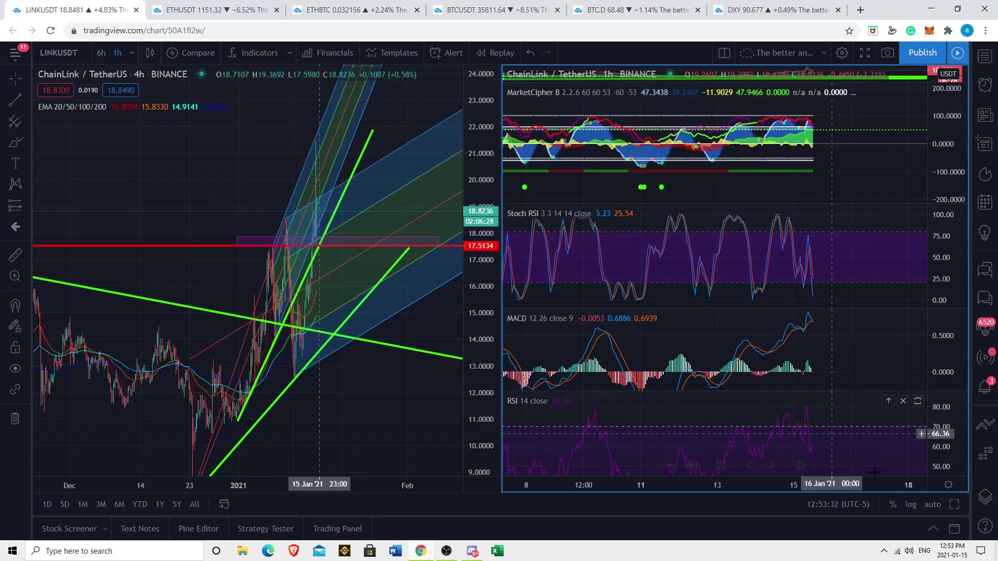
- Inspect the 4-hour ChainLink candles around the purple zone, the 17.5134 line and the steep green trend line
scroll(289, 453, down, 1)
scroll(289, 451, up, 5)
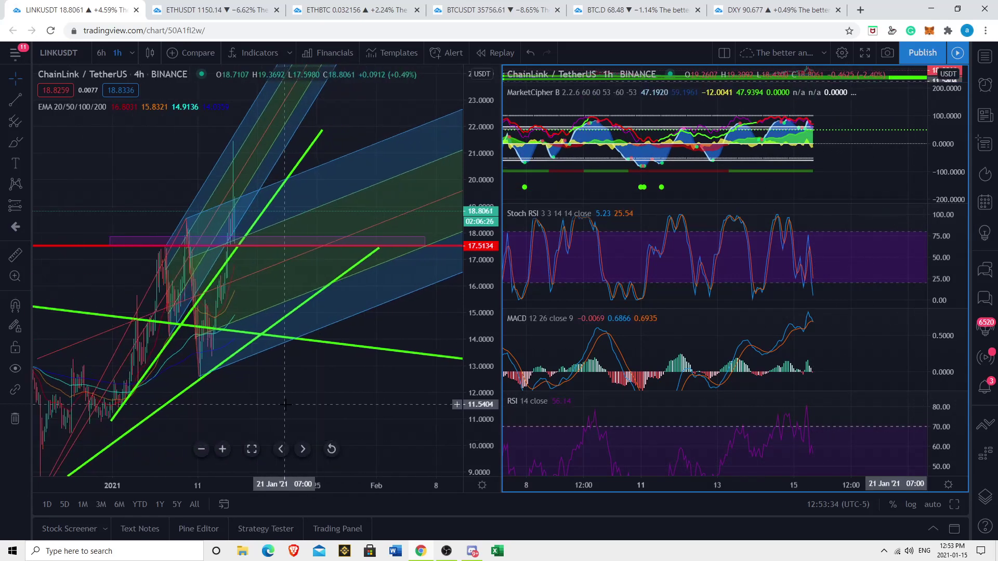
drag(283, 406, 310, 420)
scroll(312, 407, up, 5)
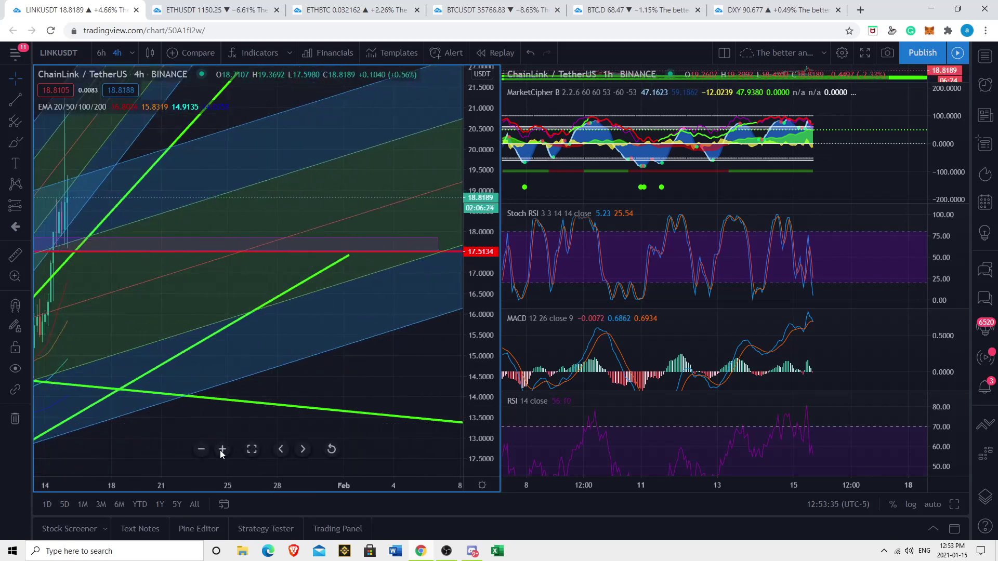
drag(134, 434, 318, 245)
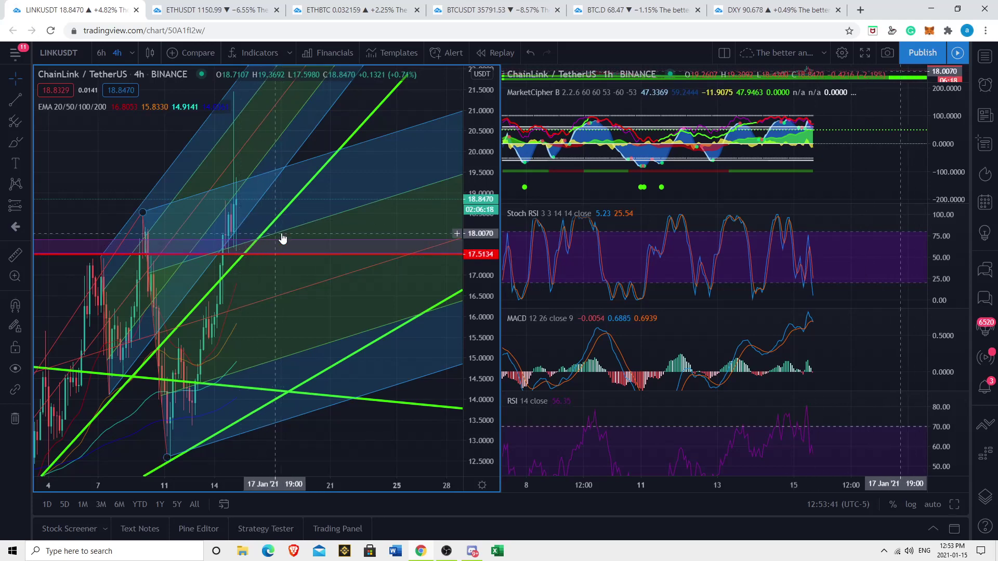
drag(493, 242, 494, 281)
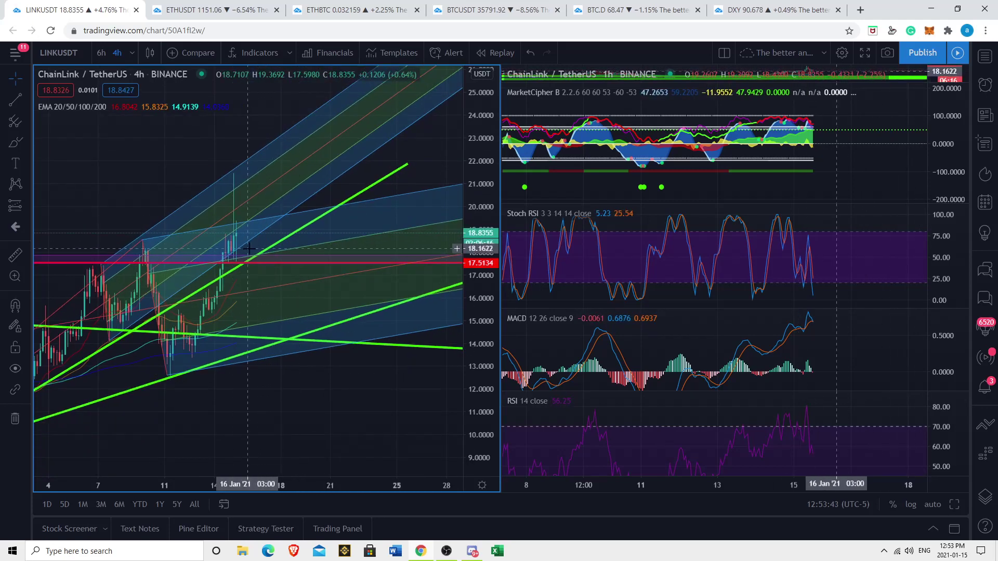
scroll(333, 263, down, 2)
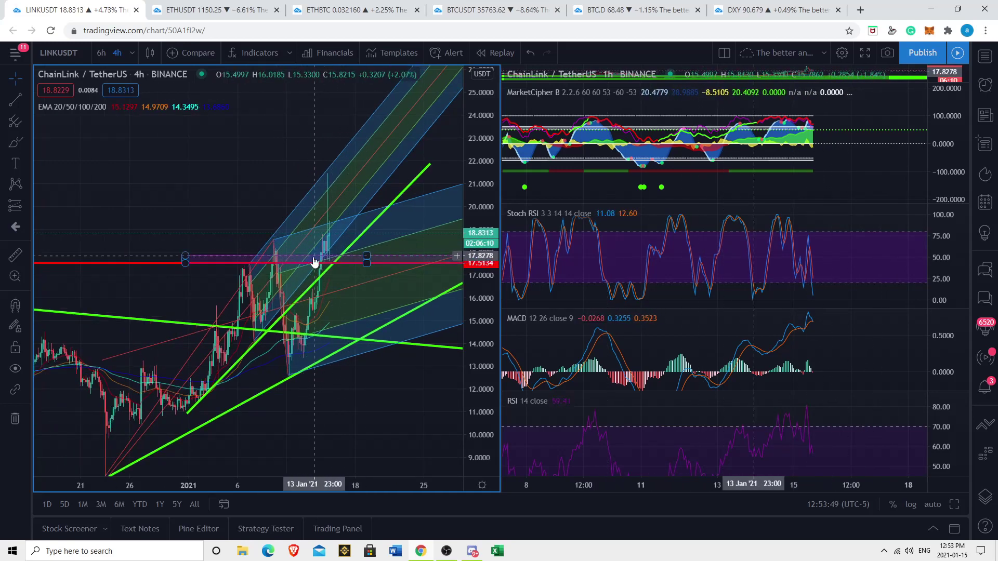
- Add the VPVR volume profile indicator to the 4-hour ChainLink price chart
click(258, 52)
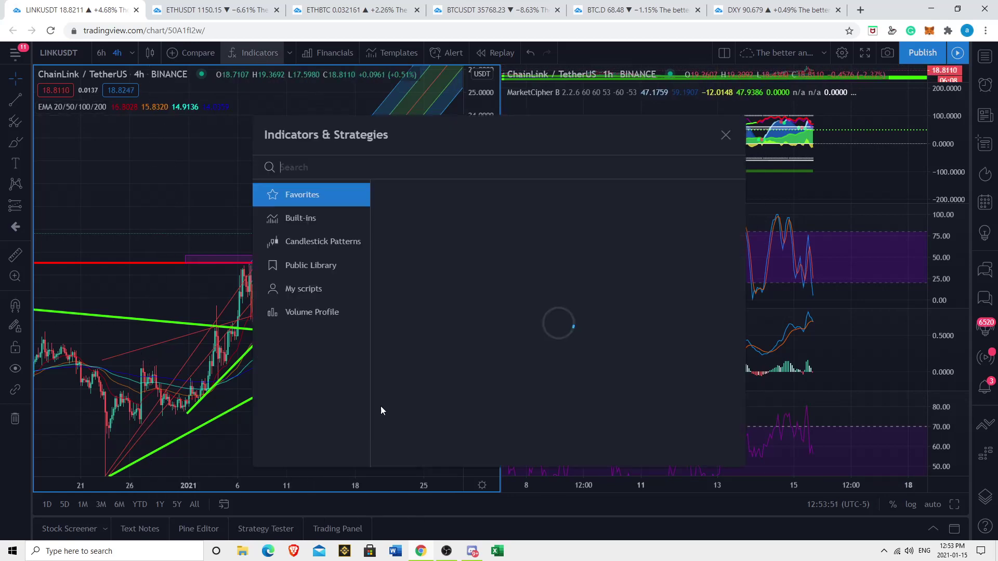
click(438, 423)
click(726, 134)
- Examine the volume profile over different ranges of January candles to locate the high-volume price levels
drag(337, 438, 268, 465)
scroll(316, 416, up, 6)
drag(207, 420, 301, 414)
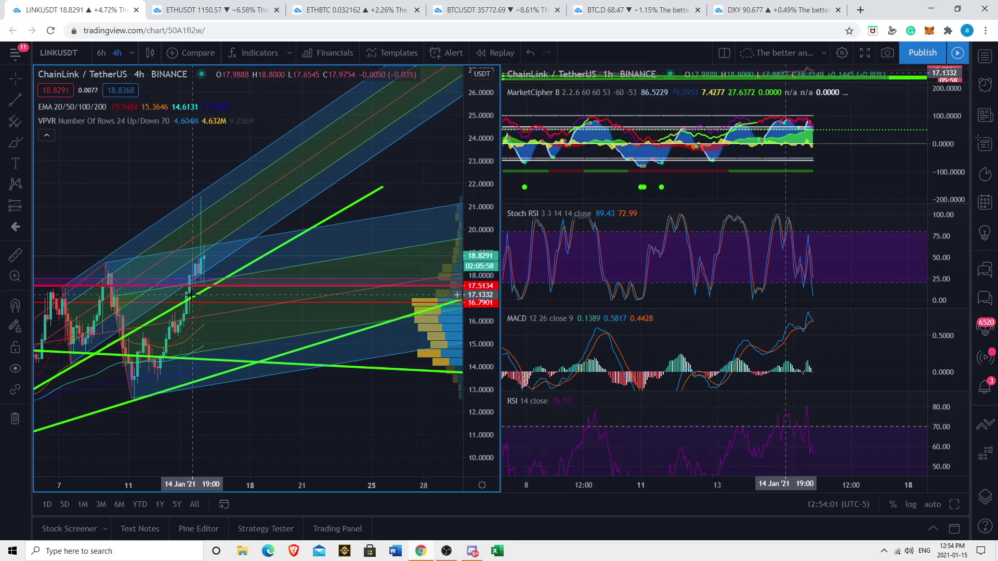
drag(297, 445, 262, 461)
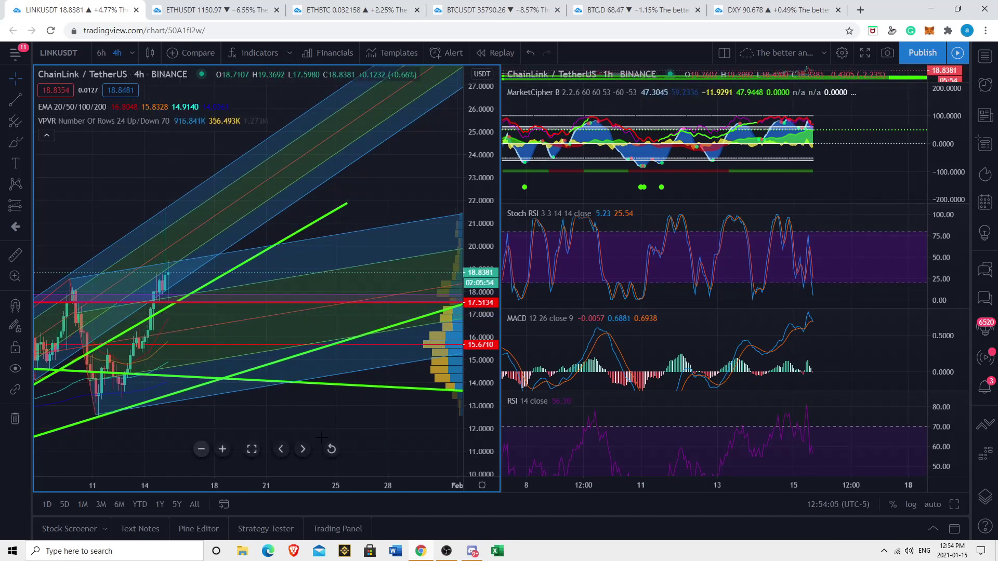
drag(264, 422, 341, 379)
scroll(319, 420, down, 5)
scroll(260, 388, up, 3)
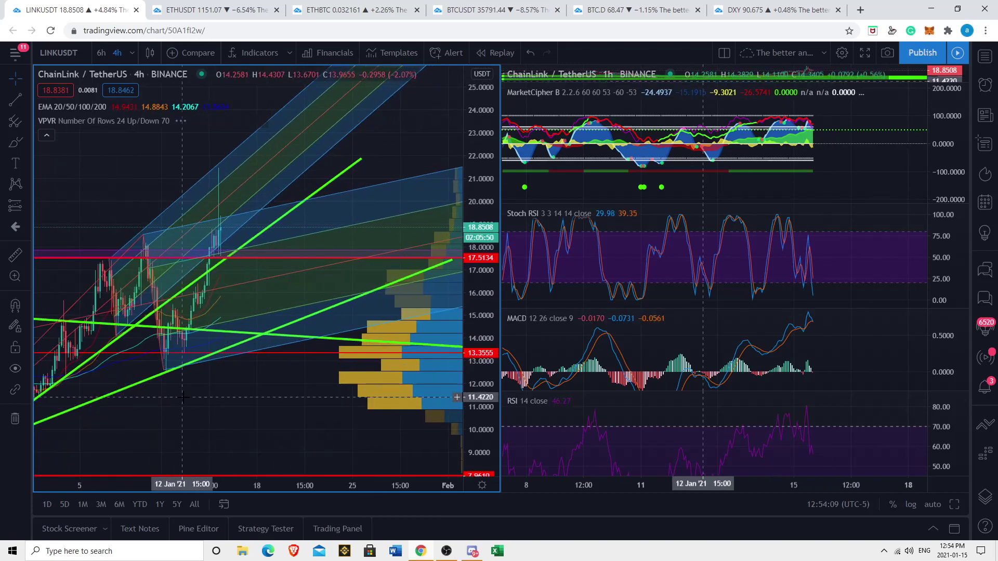
scroll(192, 396, down, 2)
drag(294, 333, 312, 303)
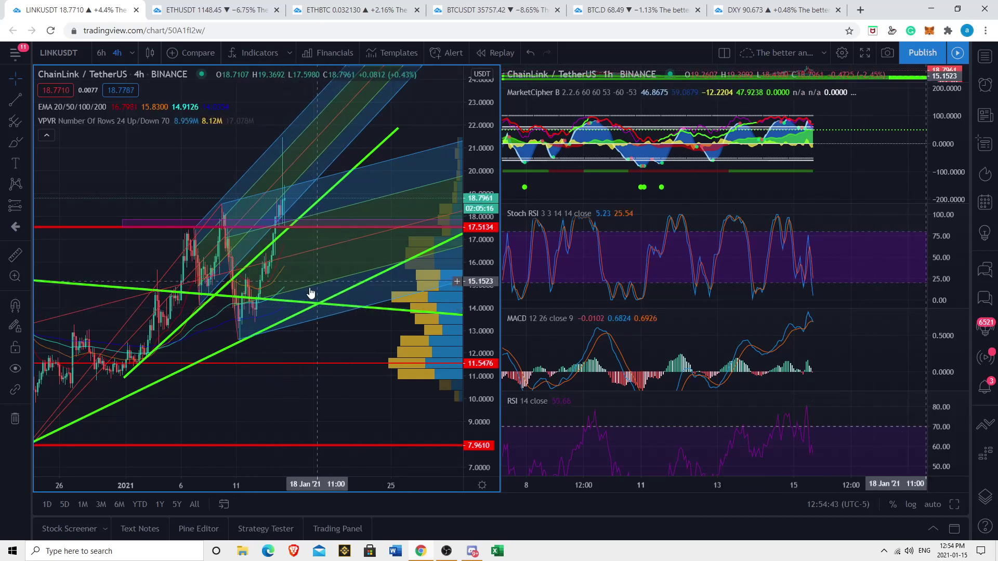
- Compare the volume profile's main nodes with the green trend lines and the 17.5134 and 7.9610 levels
scroll(344, 406, down, 7)
scroll(376, 349, up, 4)
scroll(383, 364, up, 3)
scroll(384, 369, up, 1)
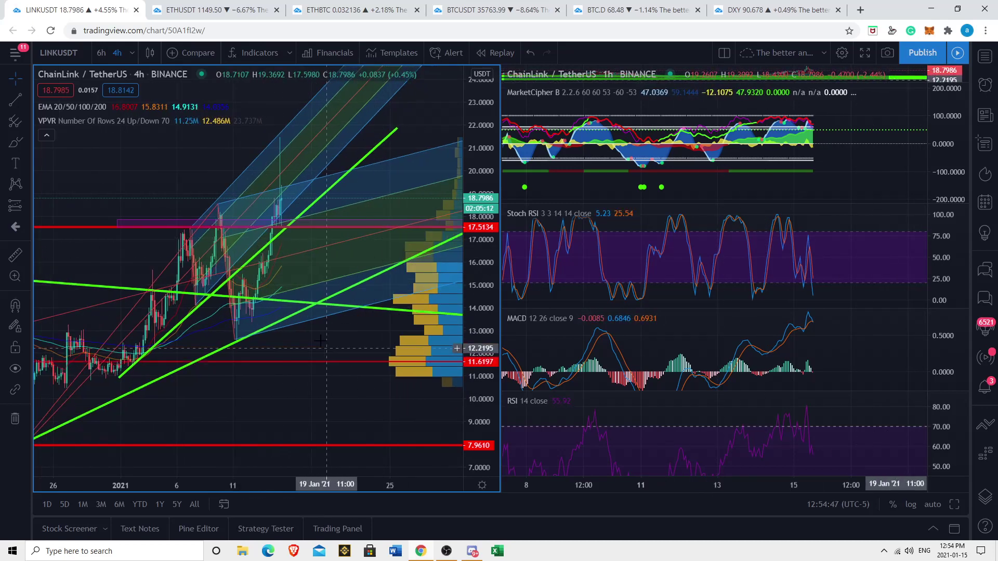
drag(300, 350, 289, 362)
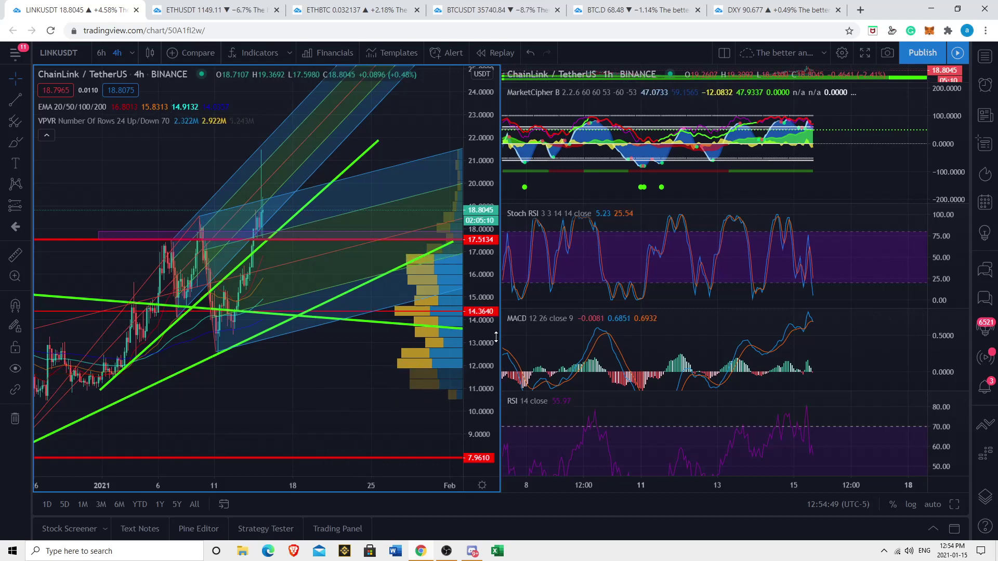
- Open the Ethereum/TetherUS chart and inspect the latest 6-hour candles relative to the red 1250.14 line and rising green trend line
click(217, 10)
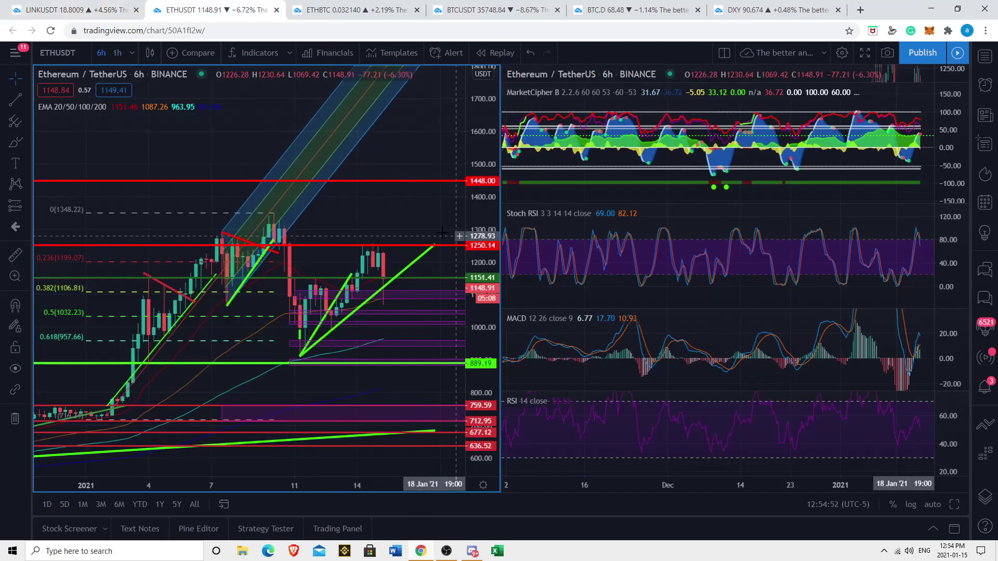
scroll(457, 307, up, 2)
scroll(334, 201, up, 4)
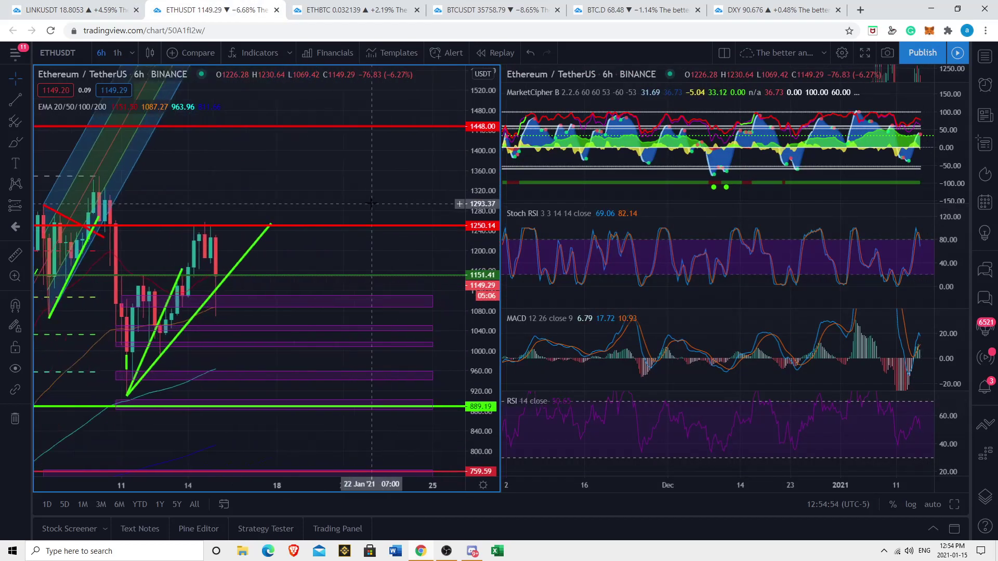
scroll(335, 202, down, 3)
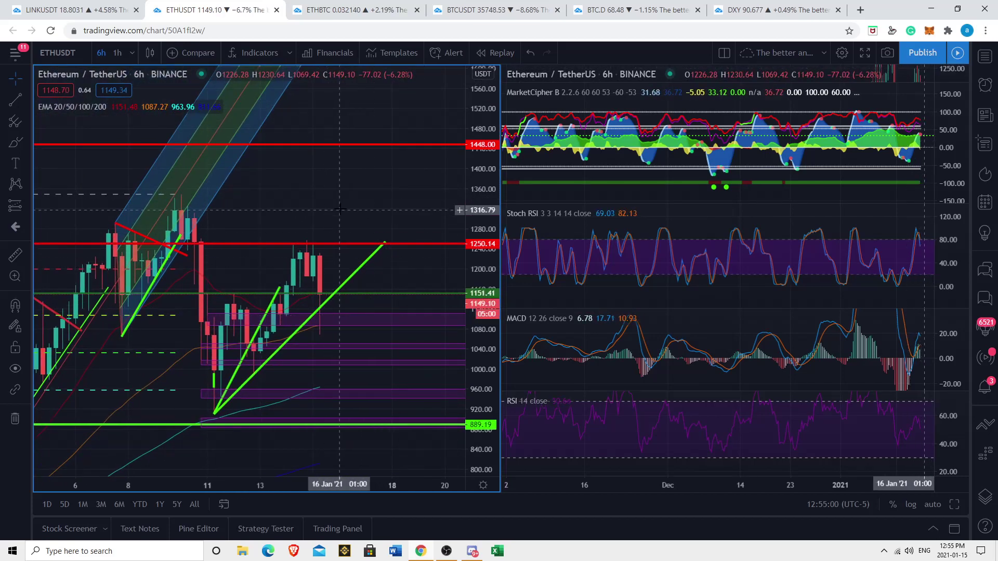
drag(339, 209, 333, 189)
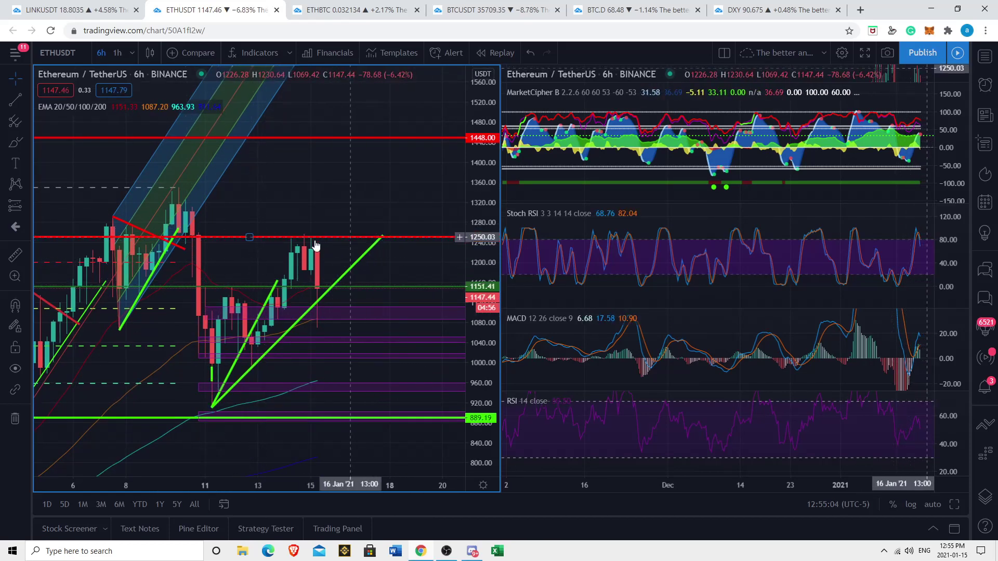
- Measure a short price and time range extending forward from the latest 6-hour Ethereum candle
click(10, 254)
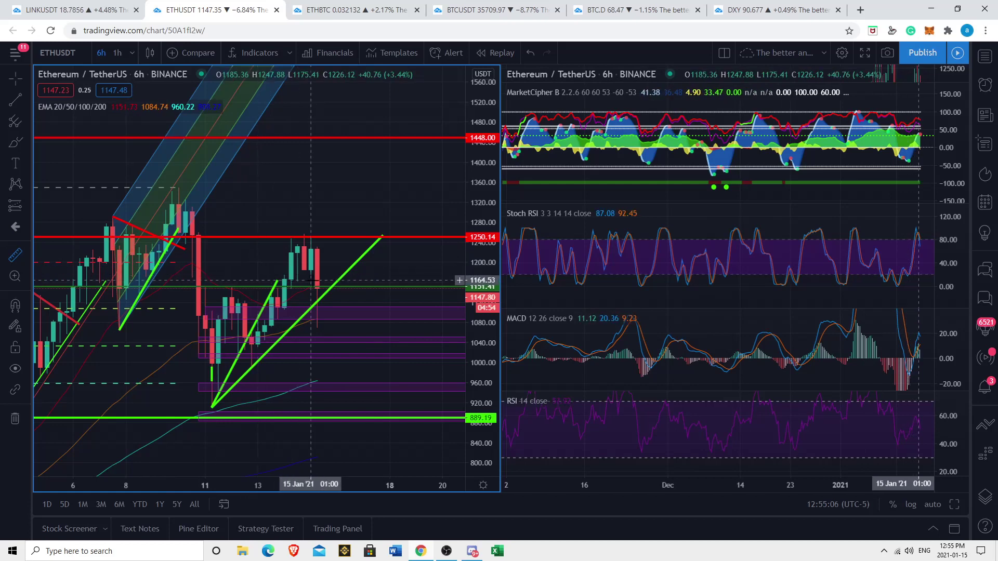
click(319, 280)
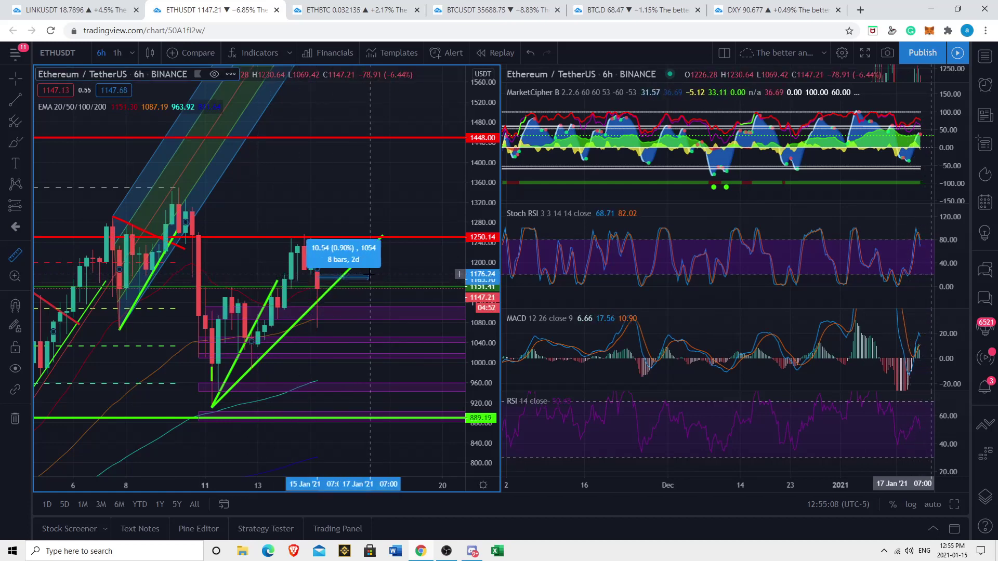
click(344, 269)
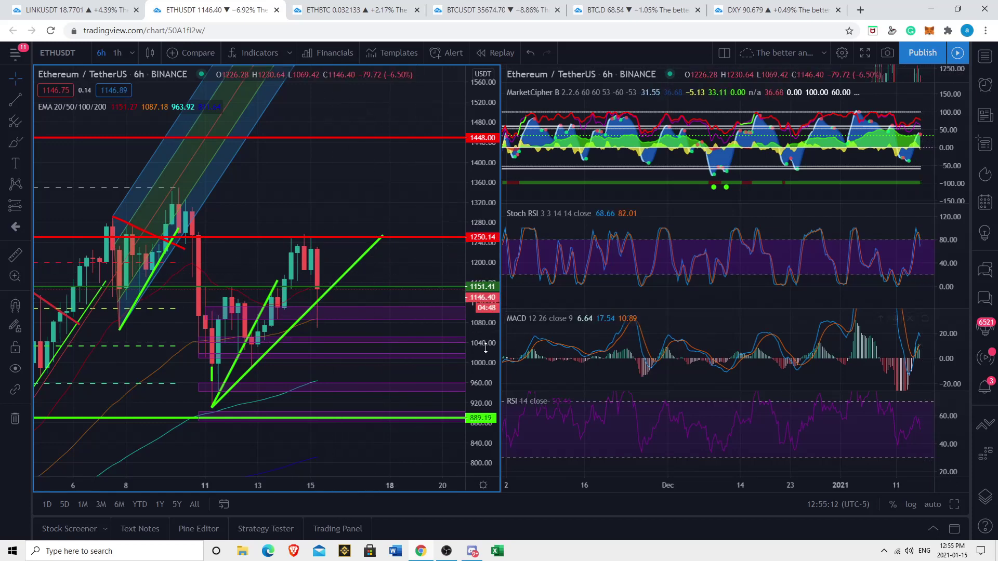
- Examine the latest 6-hour Ethereum candles between the red 1250.14 resistance, the rising green trend line and the purple support zones
scroll(337, 315, up, 2)
scroll(314, 343, up, 1)
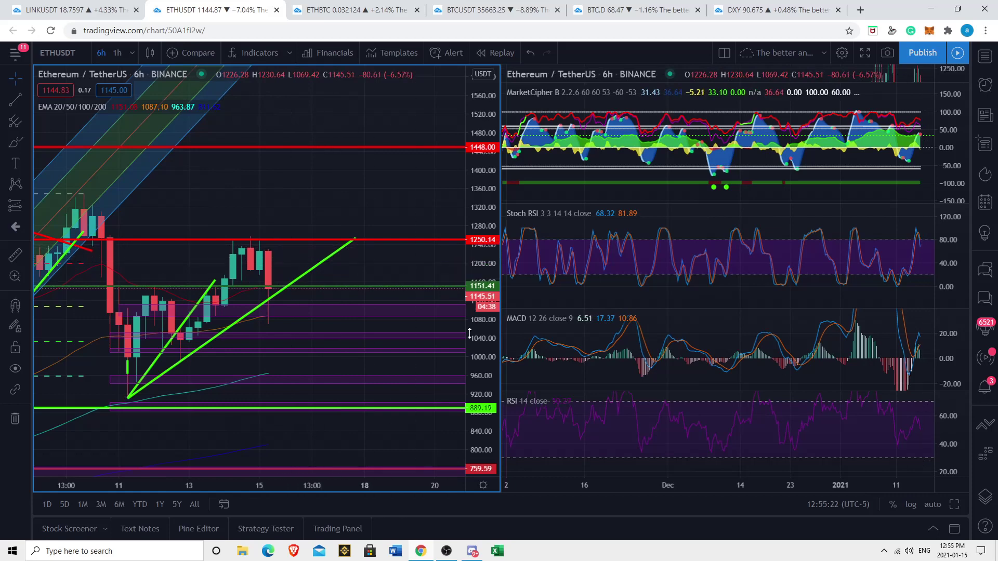
drag(475, 346, 442, 315)
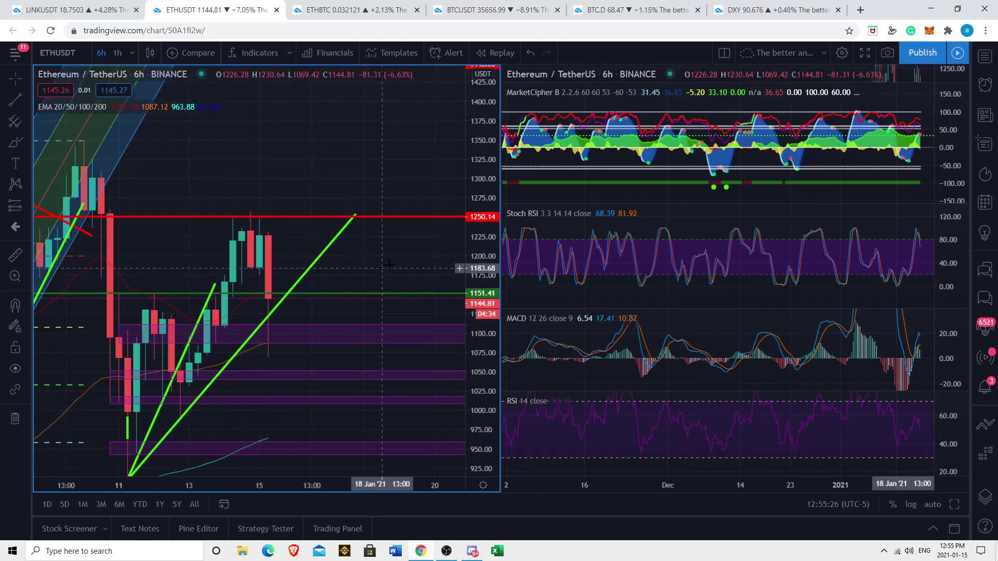
drag(239, 306, 260, 290)
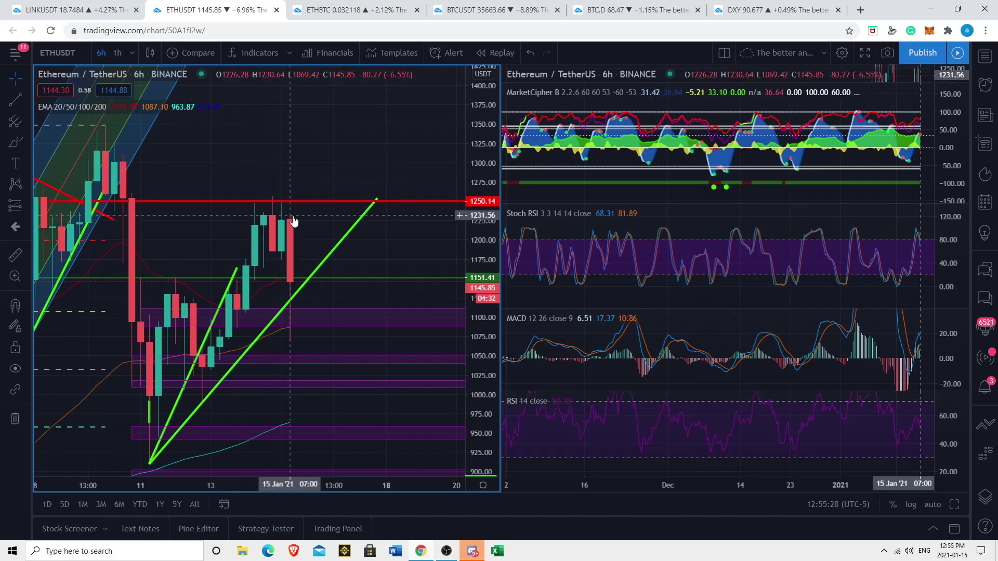
click(251, 347)
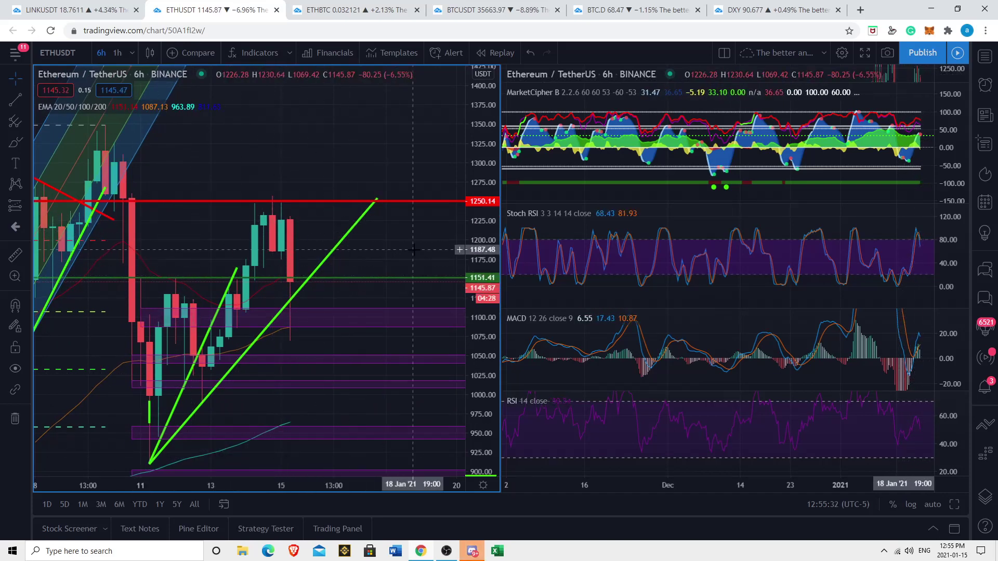
drag(387, 272, 381, 284)
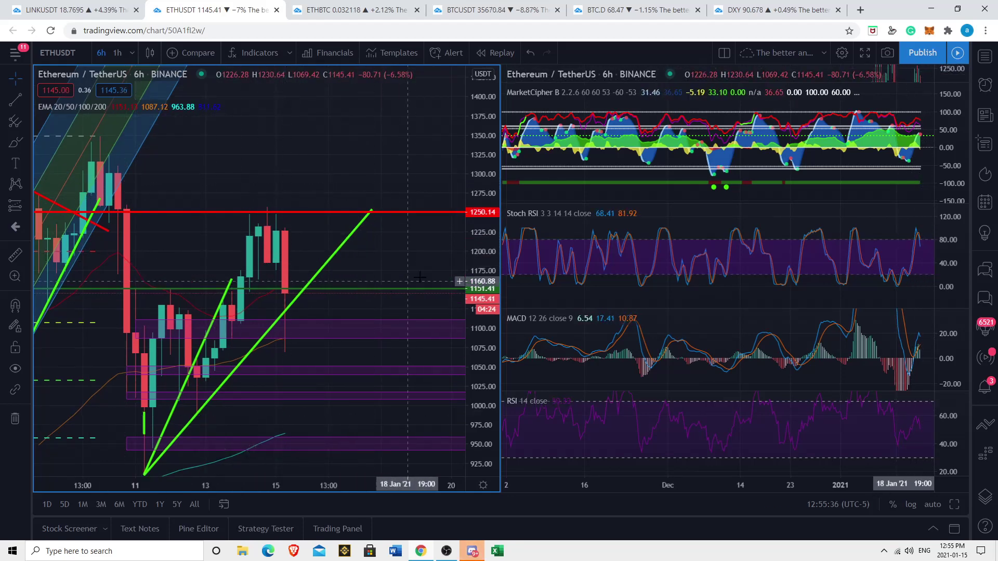
drag(485, 232, 483, 281)
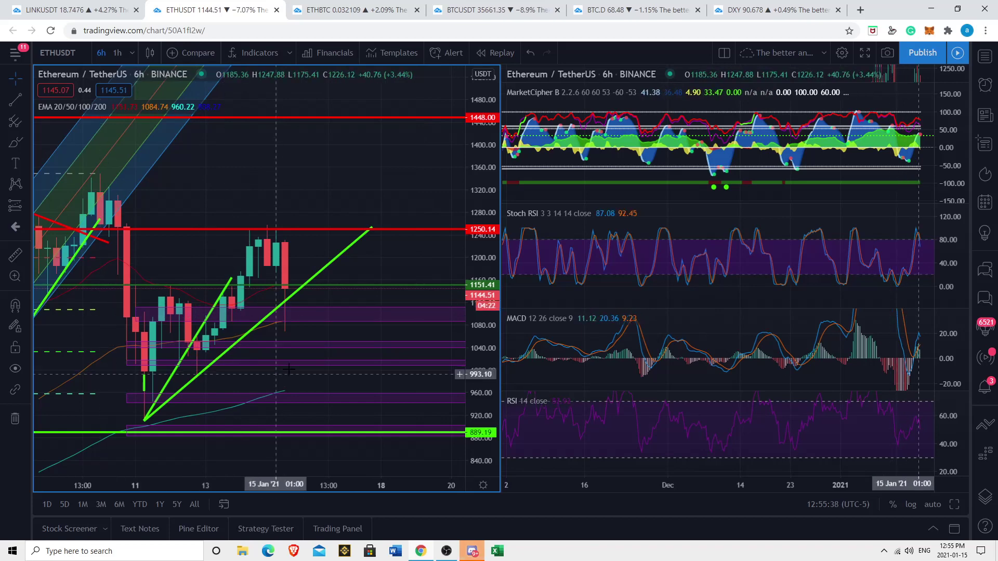
- Open the daily Ethereum/Bitcoin chart and examine recent candles against the red 0.035066 and 0.034547 levels and the EMAs
click(330, 4)
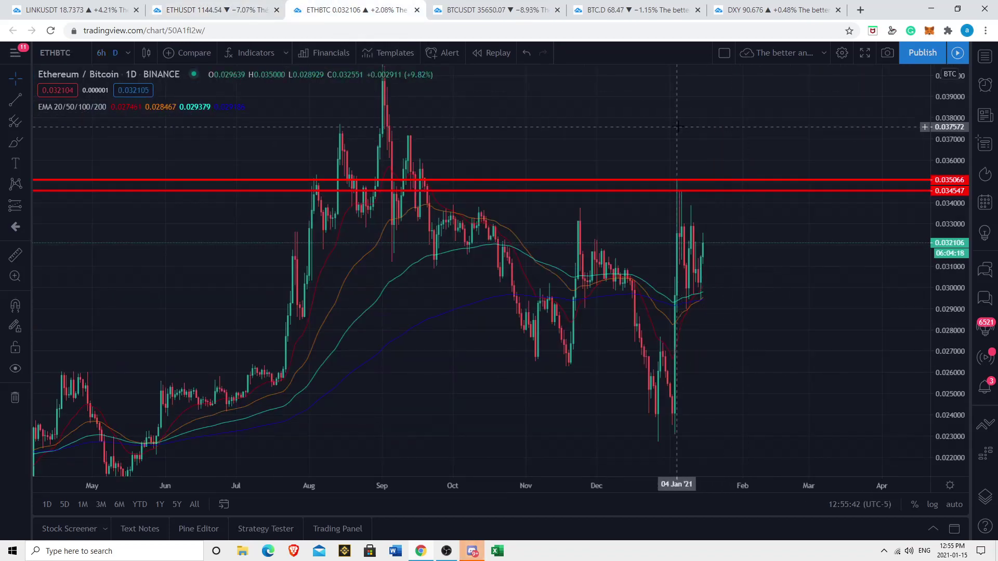
scroll(677, 126, down, 5)
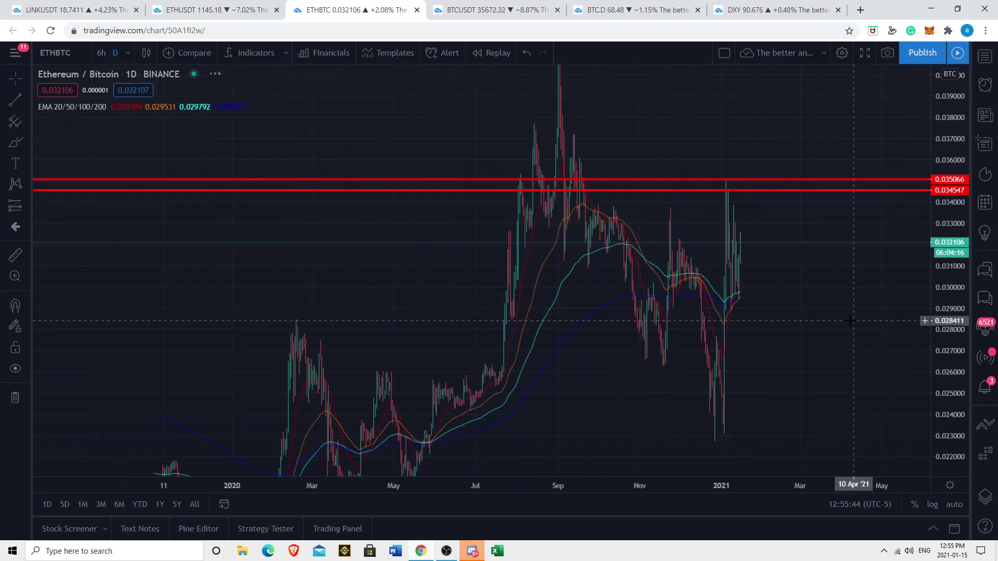
scroll(769, 327, up, 4)
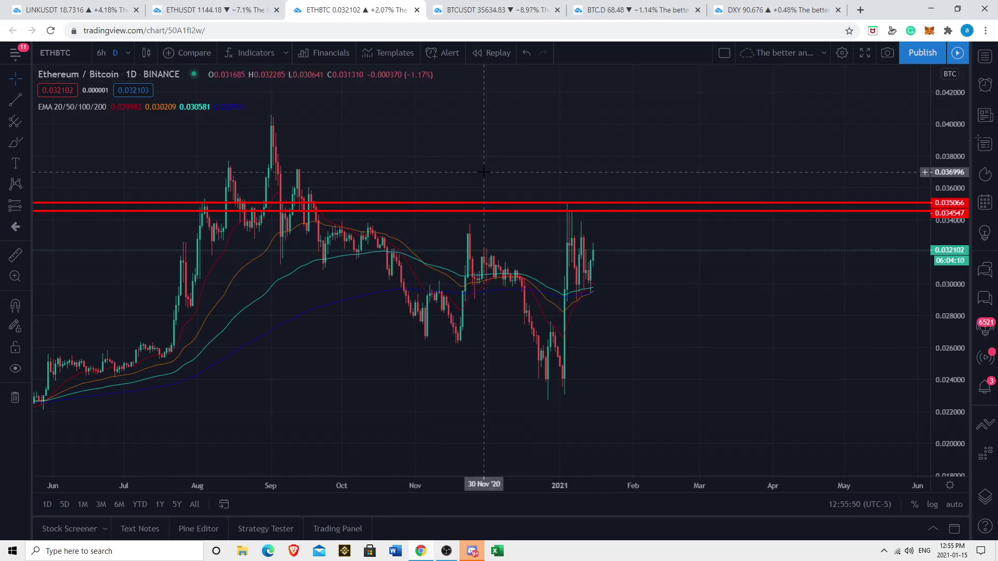
mouse_move(136, 106)
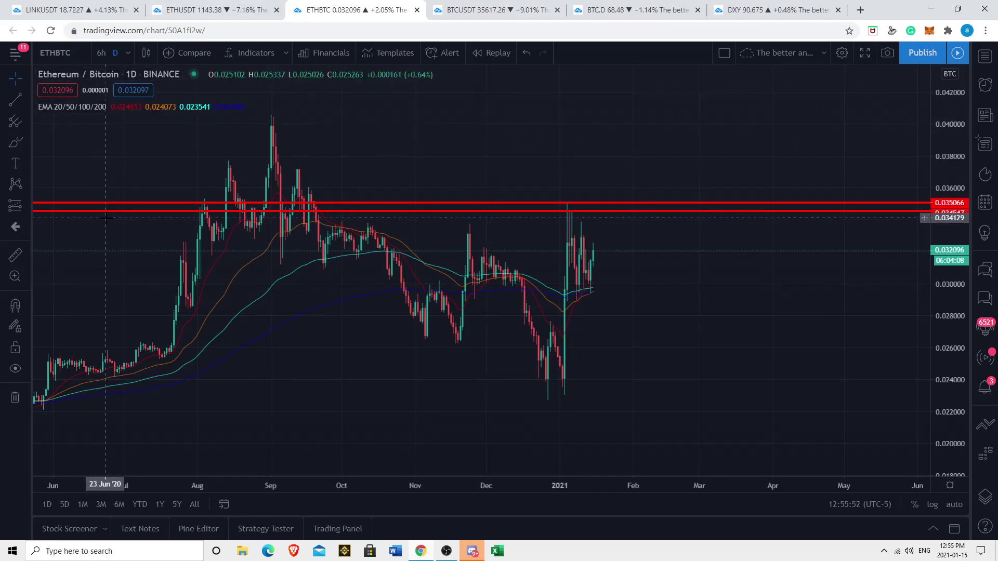
scroll(606, 349, up, 4)
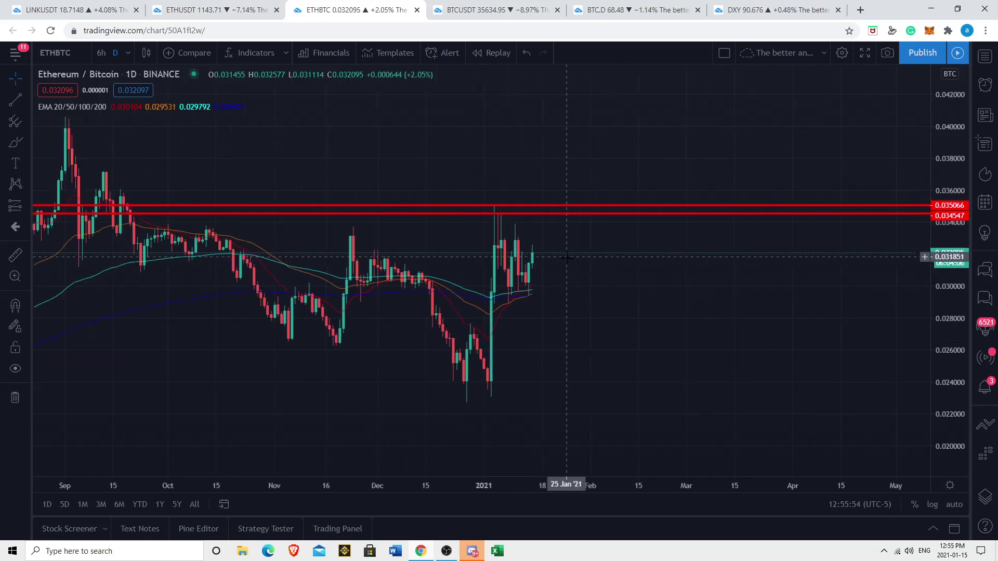
drag(597, 258, 618, 264)
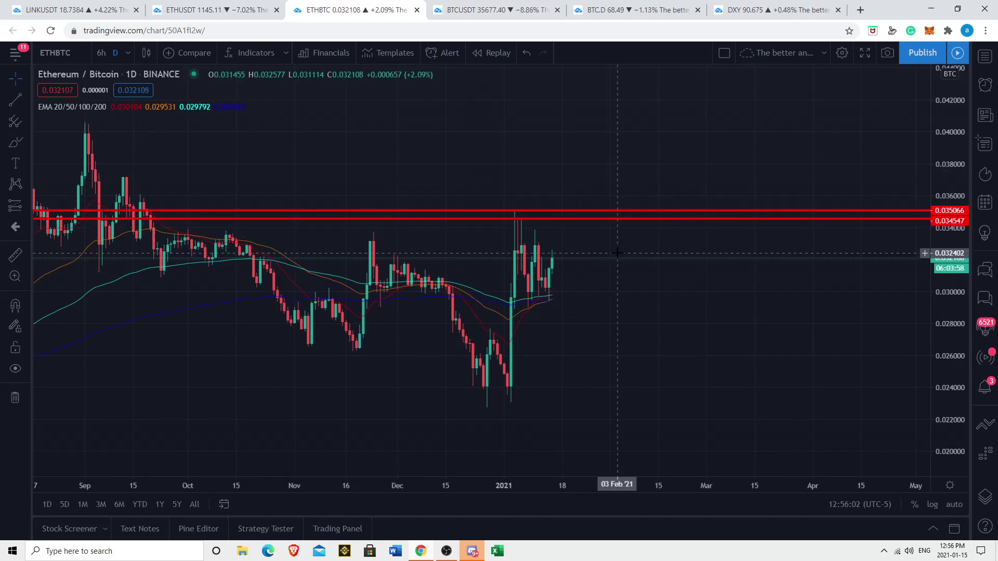
scroll(629, 248, left, 1)
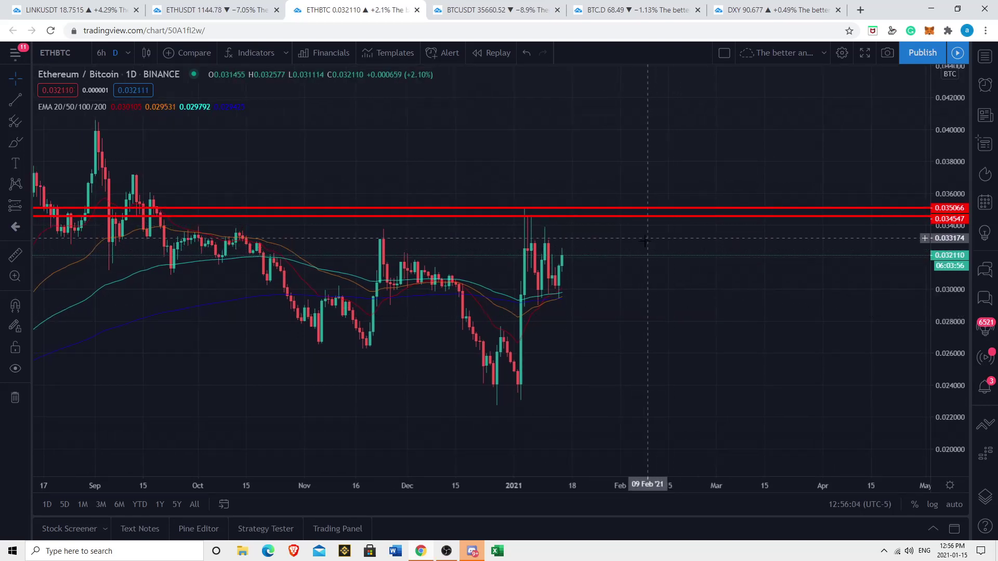
drag(949, 342, 945, 229)
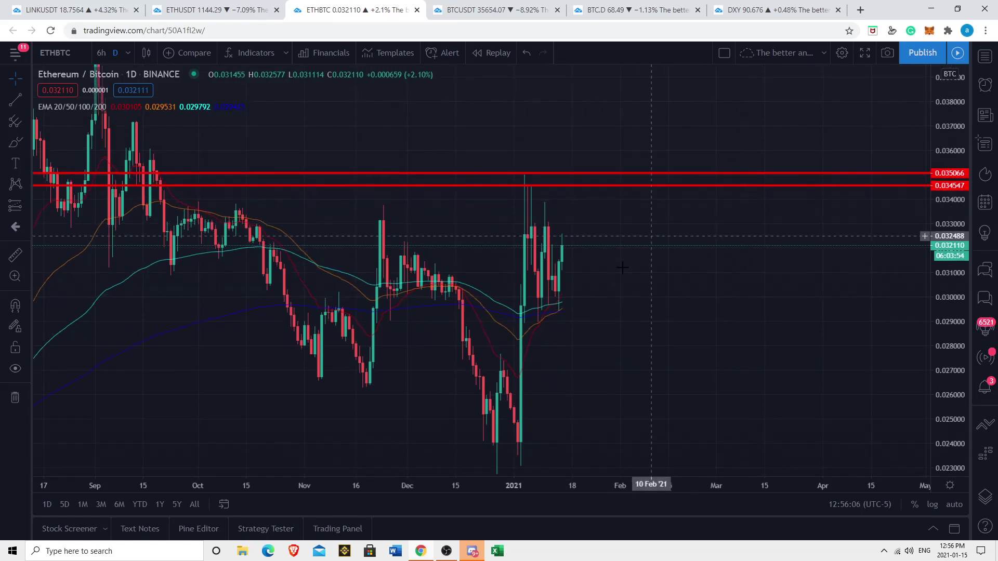
scroll(582, 299, up, 3)
drag(561, 316, 623, 298)
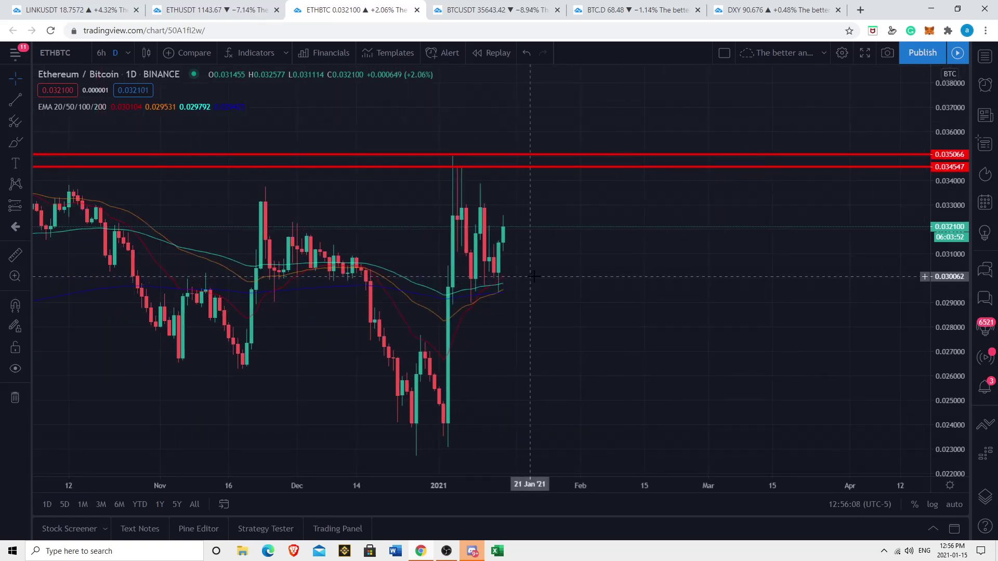
- Draw a descending green trend line from the 04 Jan '21 high at about 0.0349 to about 0.0290 on 08 Feb '21
click(29, 98)
click(55, 98)
click(452, 157)
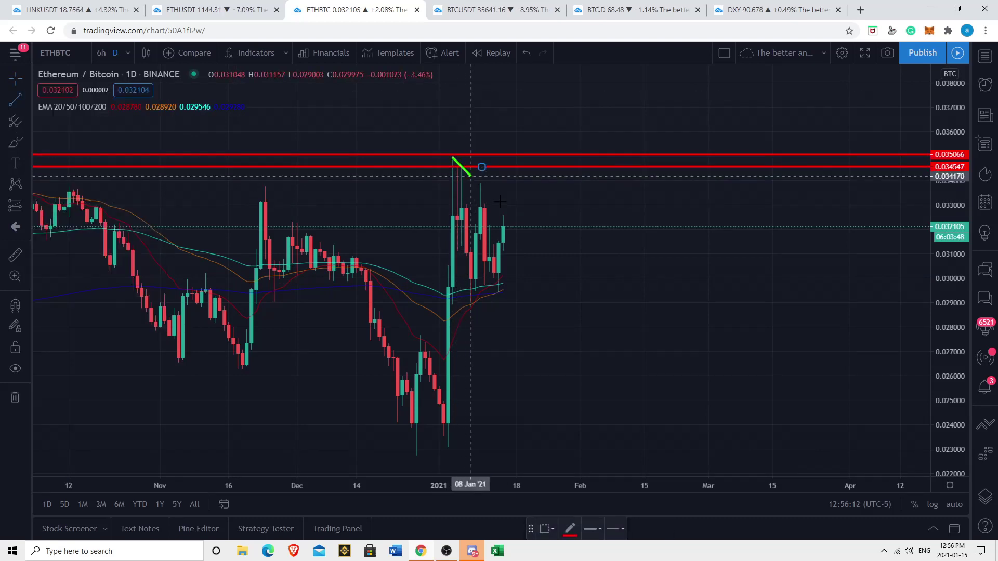
click(612, 303)
- Draw a horizontal green support line at about 0.0290 from 01 Jan '21 to 09 Feb '21, completing a descending triangle
mouse_move(58, 107)
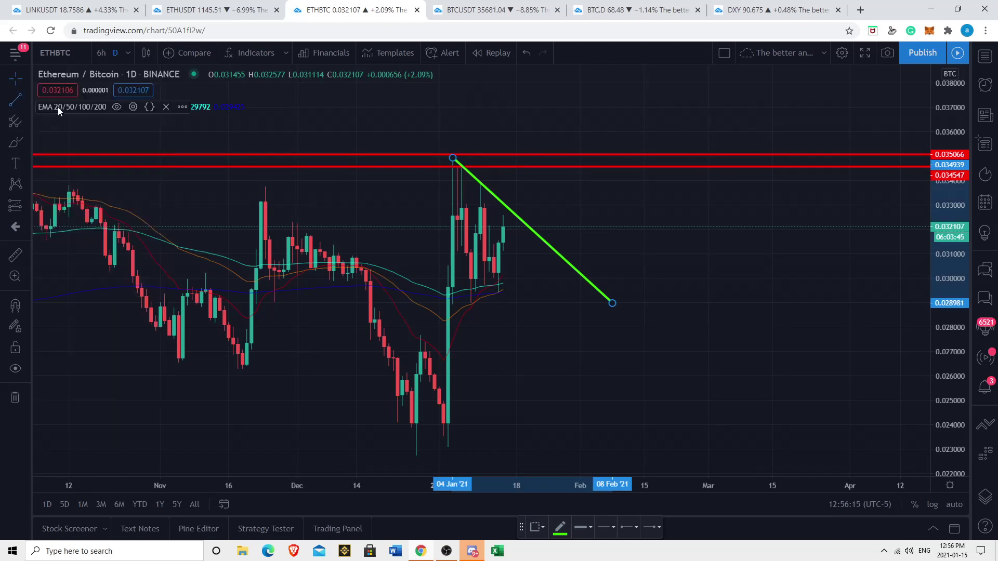
click(440, 301)
click(617, 302)
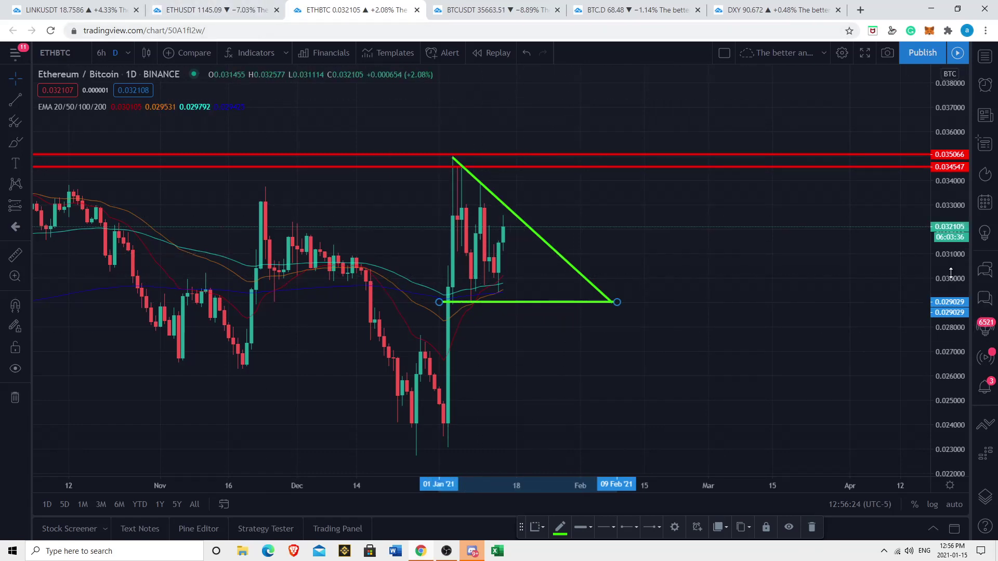
- Examine the descending triangle on the Ethereum/Bitcoin chart in the context of the earlier 2020 price action and the red resistance lines
drag(950, 273, 950, 421)
scroll(546, 348, down, 8)
drag(900, 365, 783, 410)
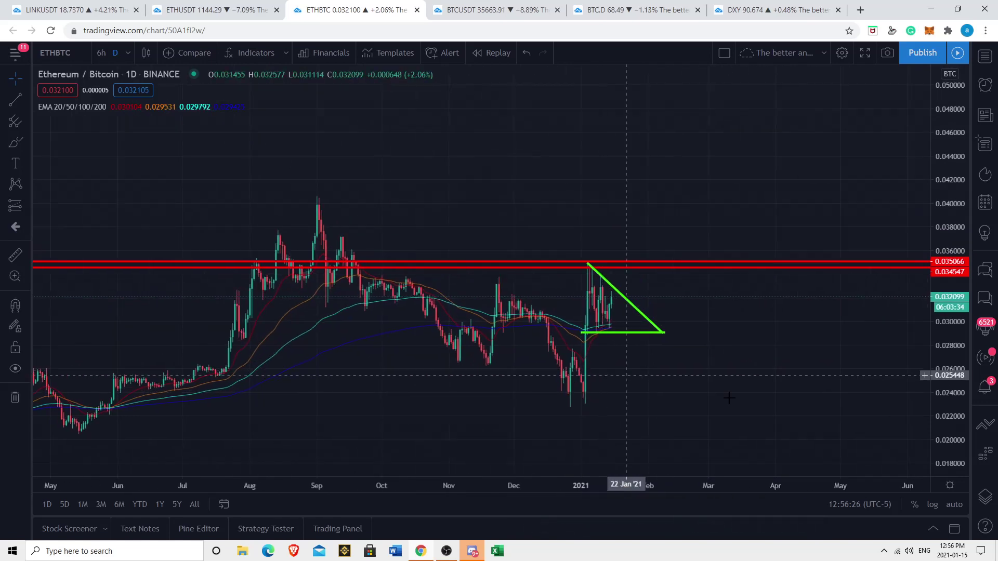
drag(962, 429, 953, 281)
drag(768, 368, 589, 285)
scroll(663, 338, up, 2)
drag(576, 374, 914, 409)
scroll(687, 353, up, 4)
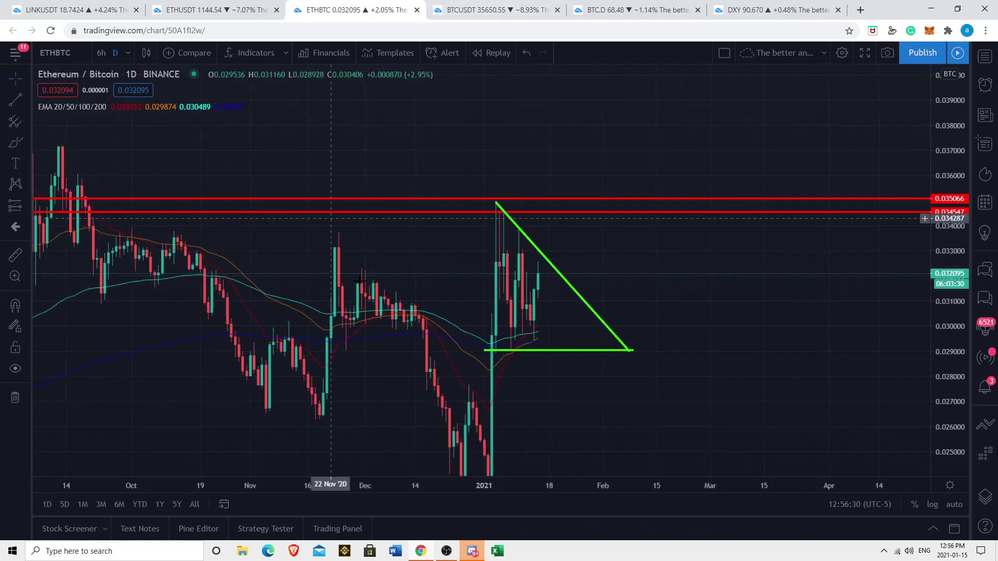
- Open the Bitcoin/TetherUS chart and switch its price pane to the 6-hour interval
click(463, 5)
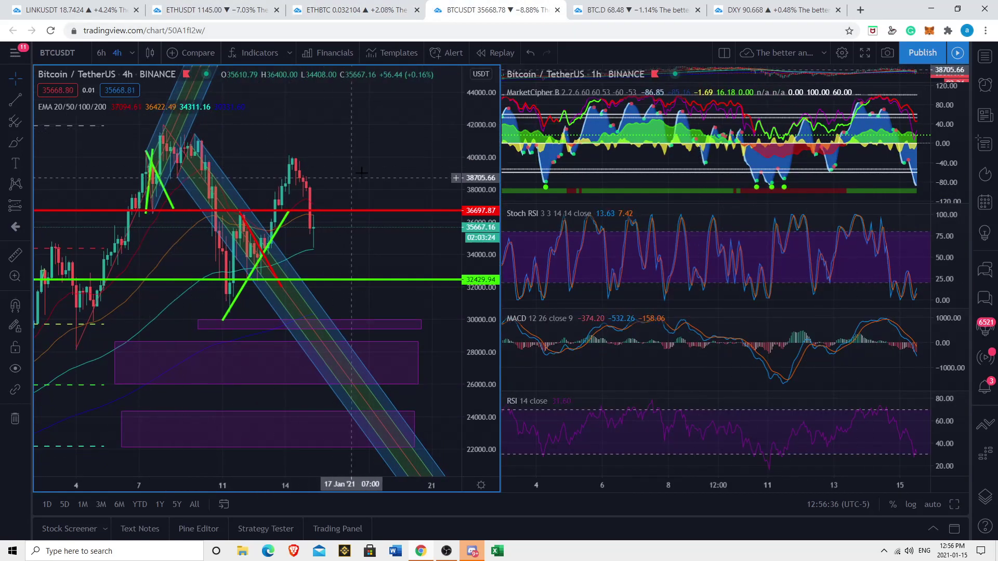
drag(358, 174, 399, 183)
drag(481, 298, 479, 212)
drag(418, 177, 418, 215)
click(102, 54)
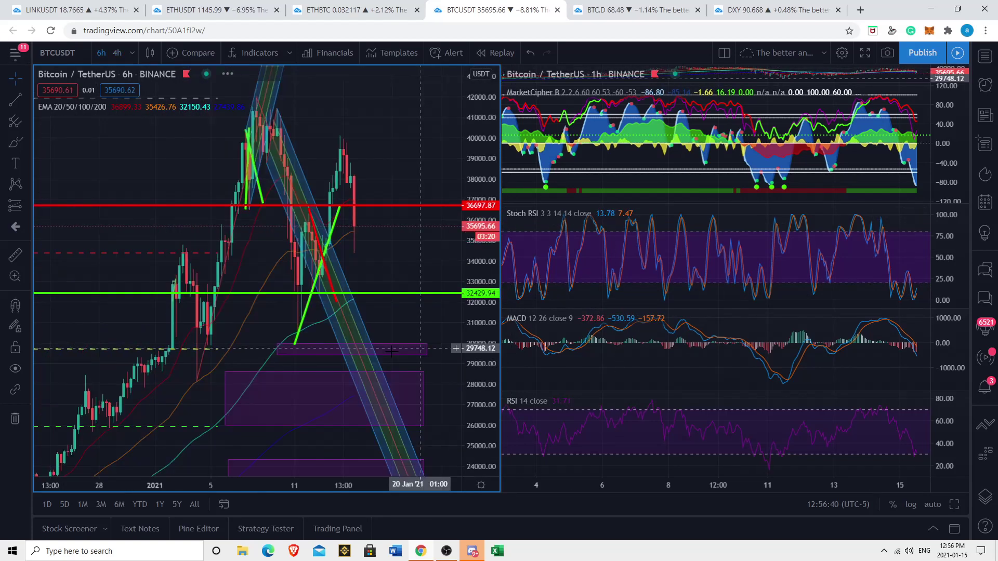
- Examine the 6-hour Bitcoin candles relative to the red 36697.87 level, the green 32429.94 level and the descending channel
scroll(353, 334, up, 4)
scroll(388, 289, up, 1)
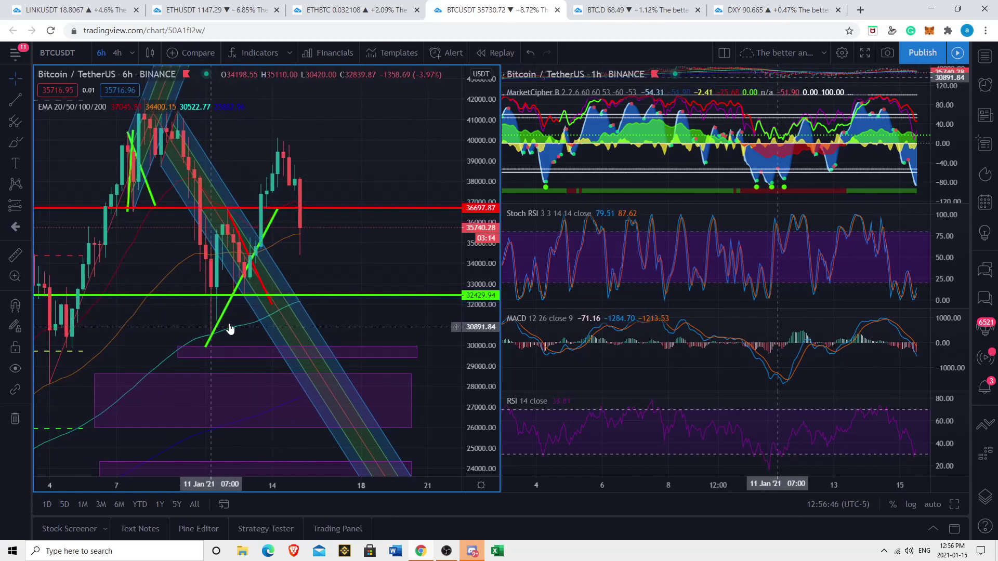
drag(334, 301, 399, 318)
drag(464, 337, 394, 301)
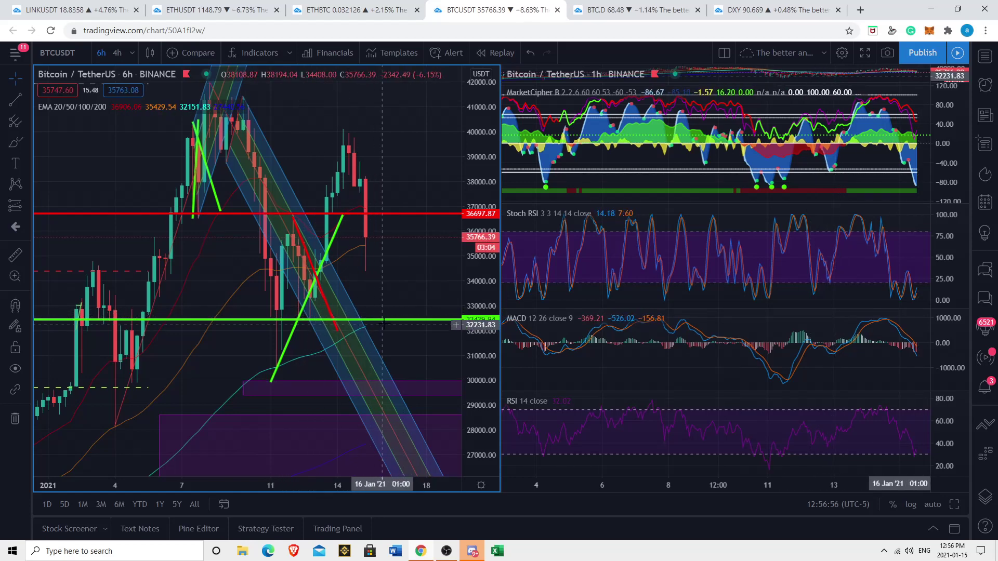
drag(432, 313, 360, 298)
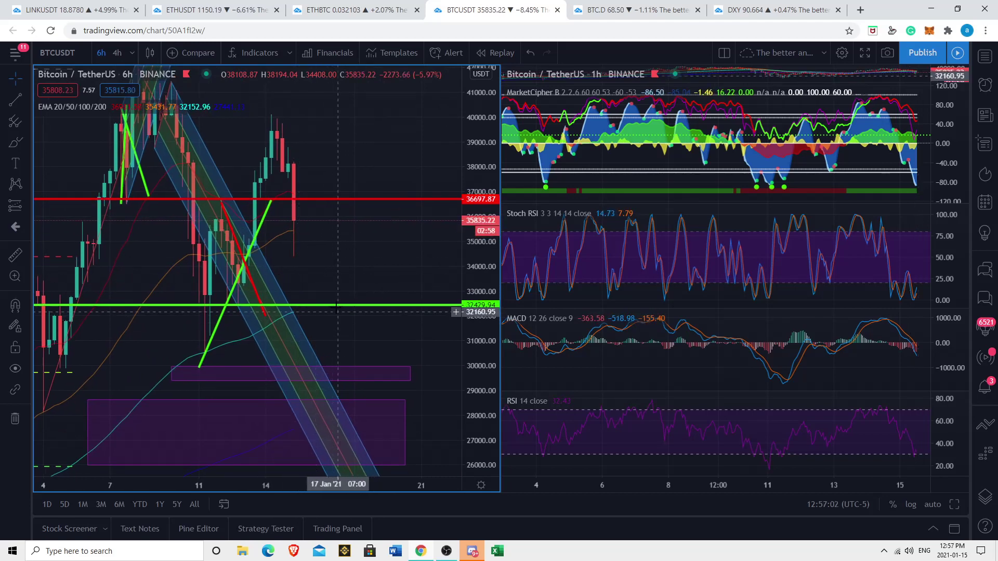
drag(298, 309, 313, 317)
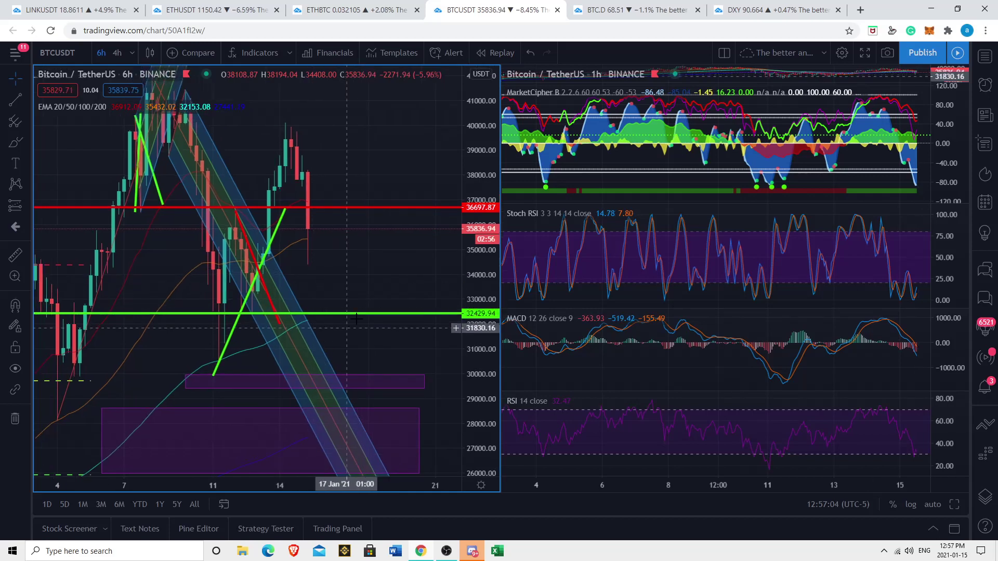
drag(493, 297, 486, 370)
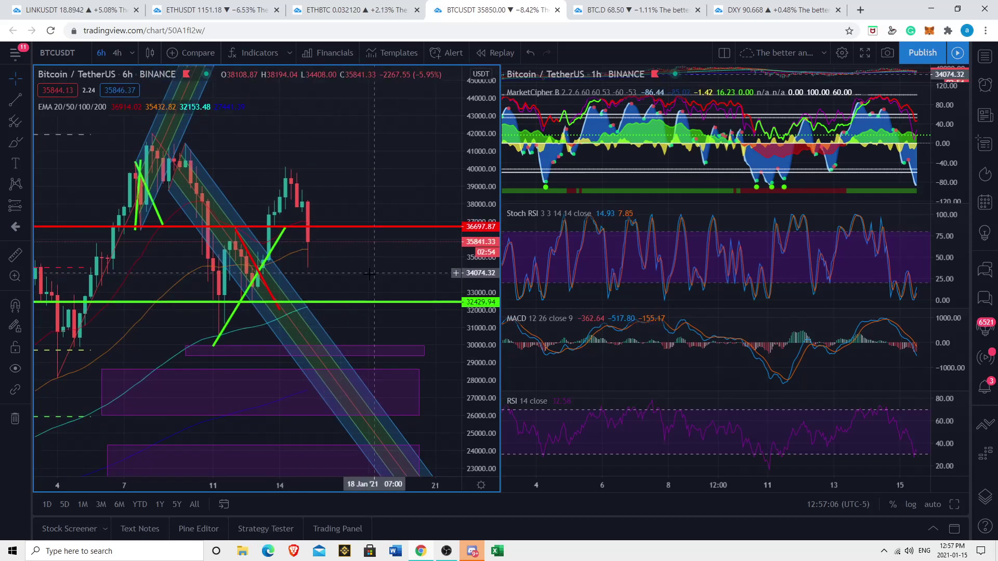
- Open the daily BTC dominance chart without reloading it and compare January's candles with the green 68.16 level and red trend lines
click(631, 10)
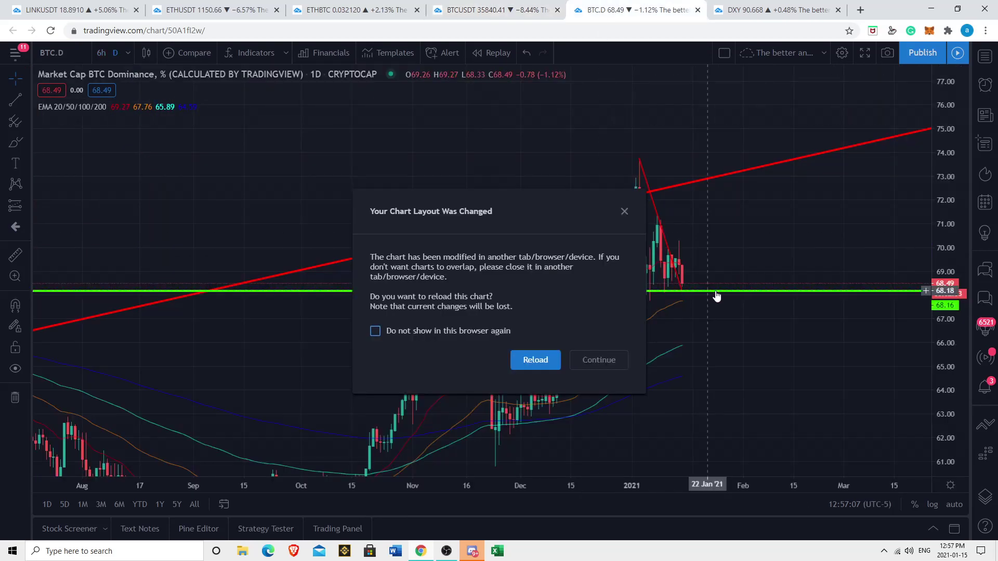
click(623, 212)
drag(961, 409, 960, 273)
scroll(613, 383, up, 9)
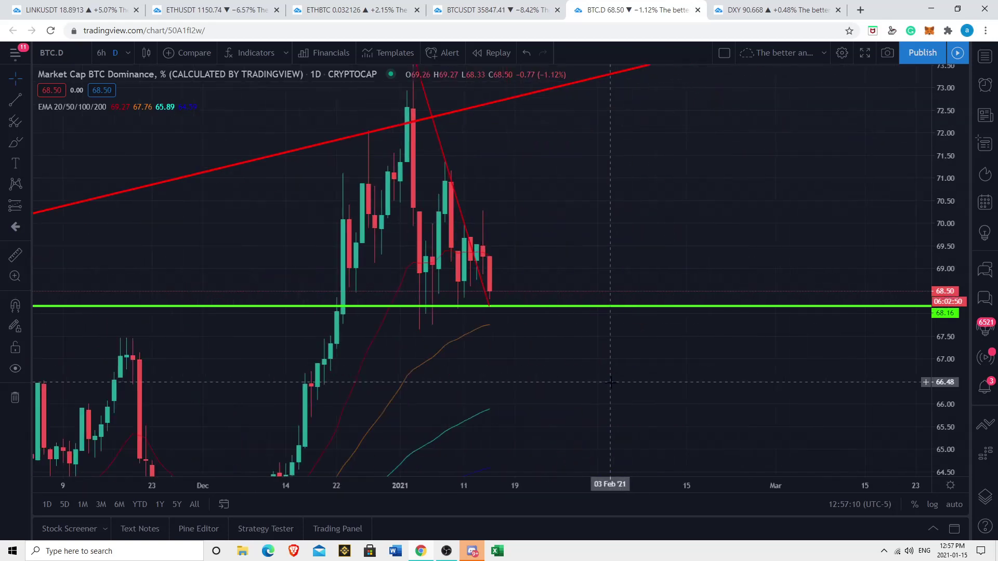
drag(597, 397, 751, 425)
drag(960, 220, 960, 307)
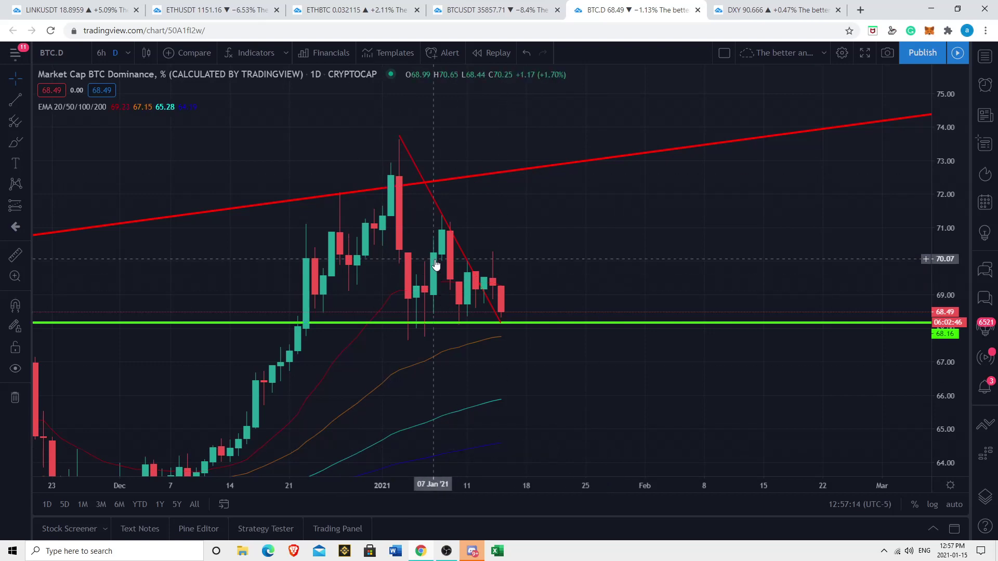
drag(534, 359, 588, 356)
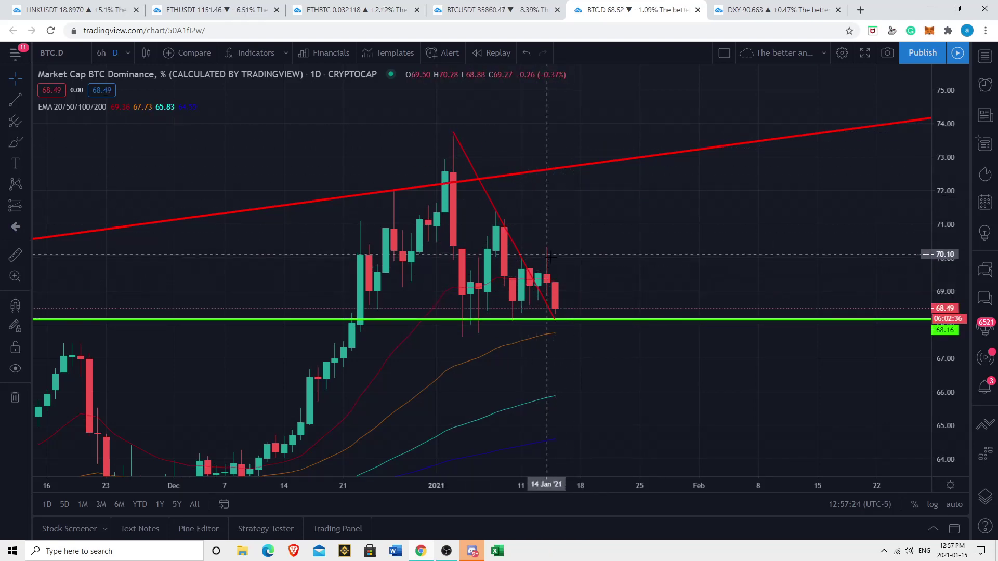
- Compare the 6-hour Ethereum chart and the 4-hour ChainLink chart with the daily BTC dominance chart
click(183, 7)
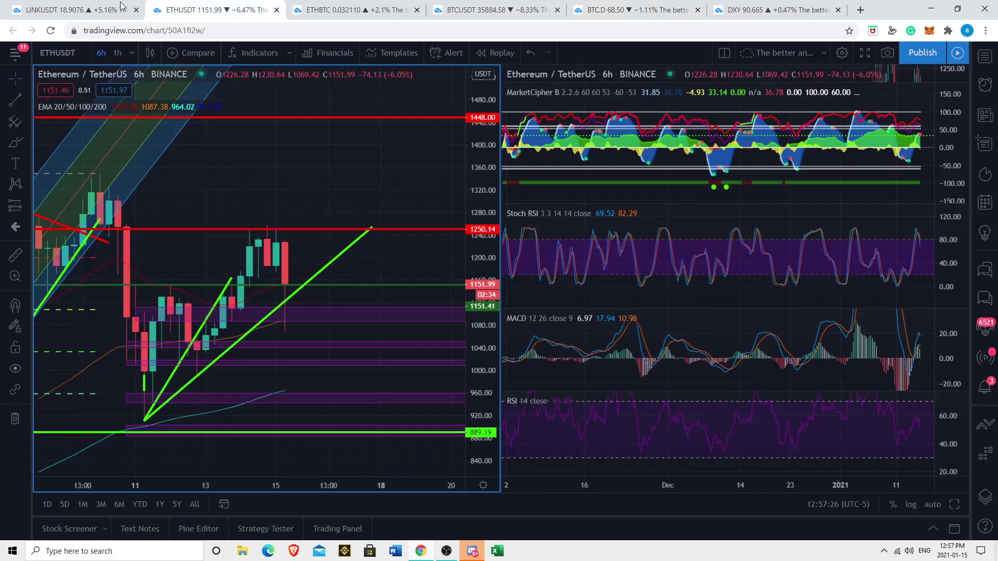
click(106, 10)
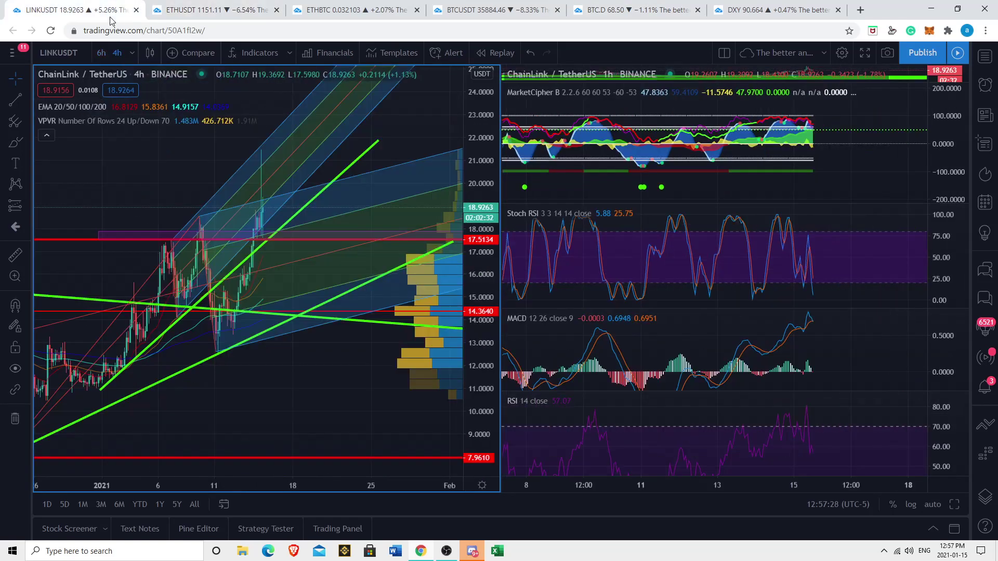
scroll(310, 363, up, 4)
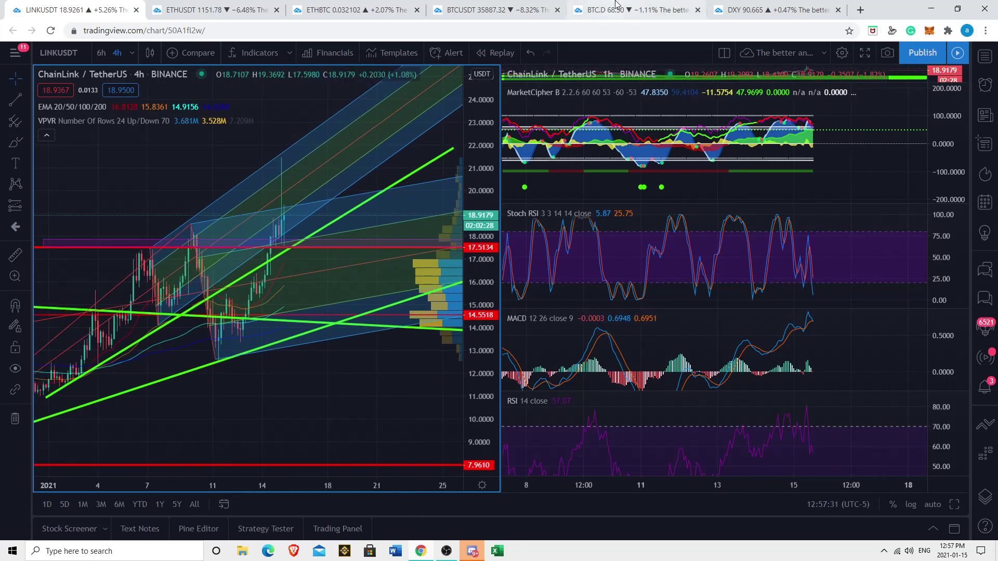
click(640, 10)
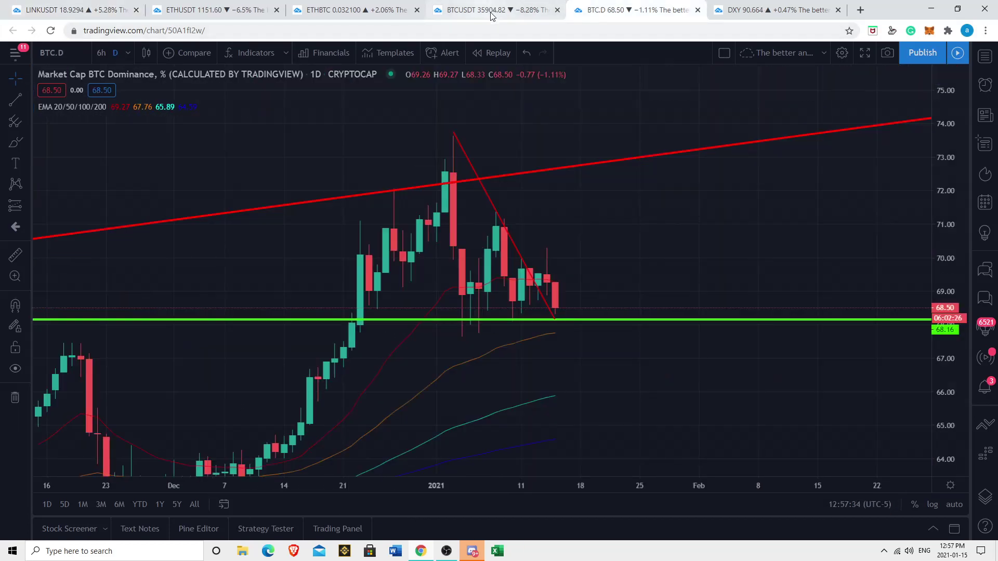
- Open the daily U.S. Dollar Currency Index chart without reloading it and examine its price action since August 2020
click(715, 11)
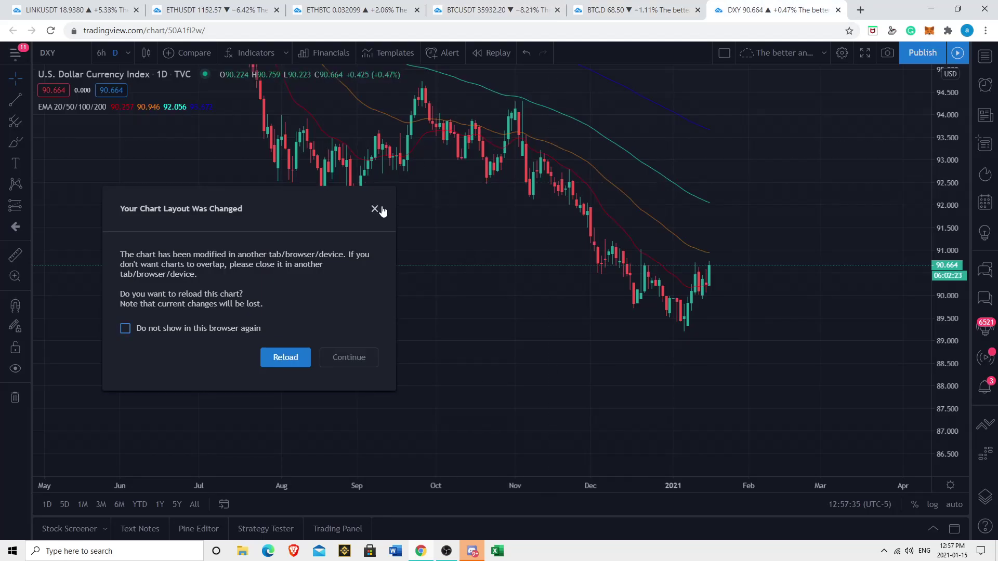
click(375, 209)
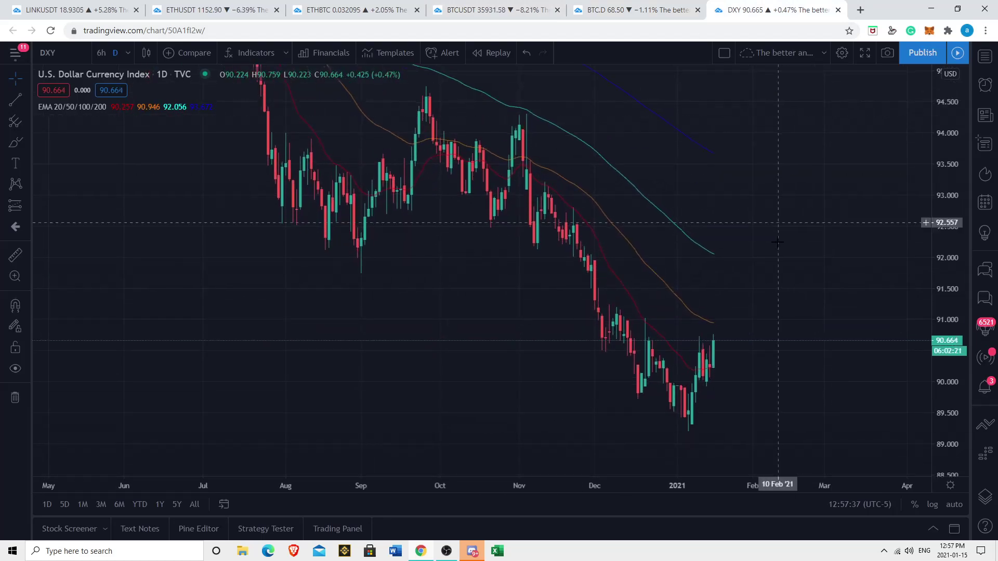
drag(778, 244, 664, 290)
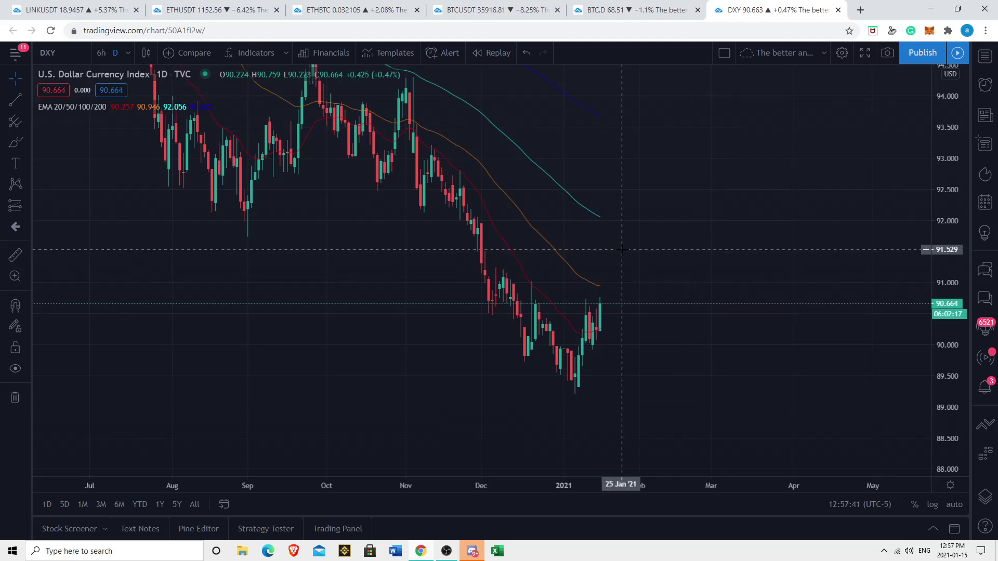
drag(629, 259, 698, 285)
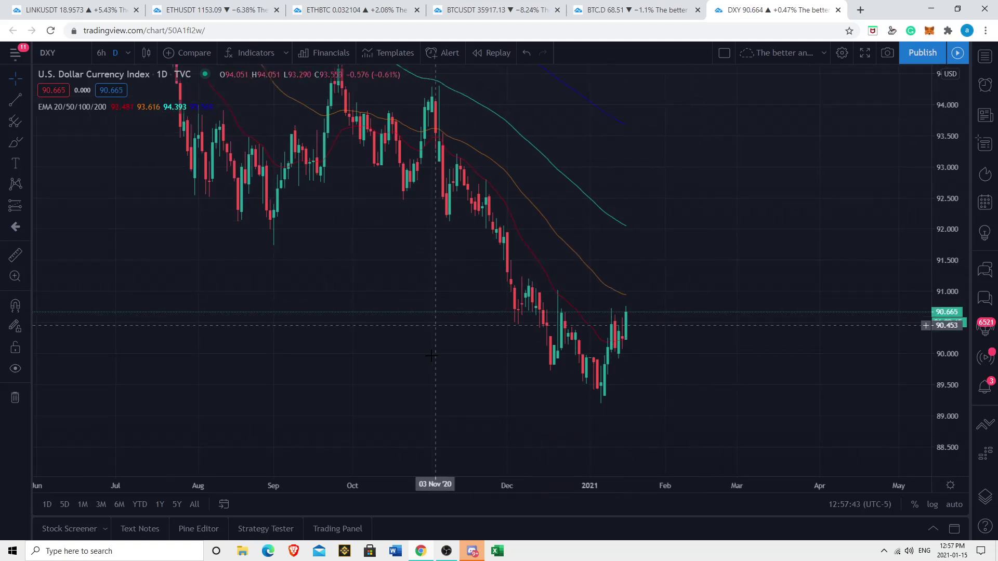
scroll(832, 327, down, 4)
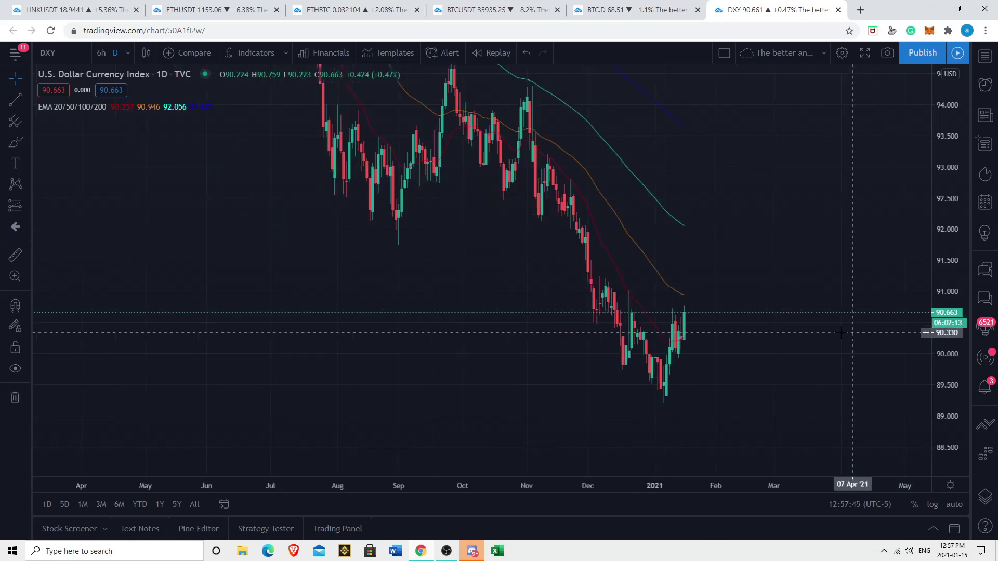
drag(834, 321, 790, 349)
drag(684, 382, 618, 347)
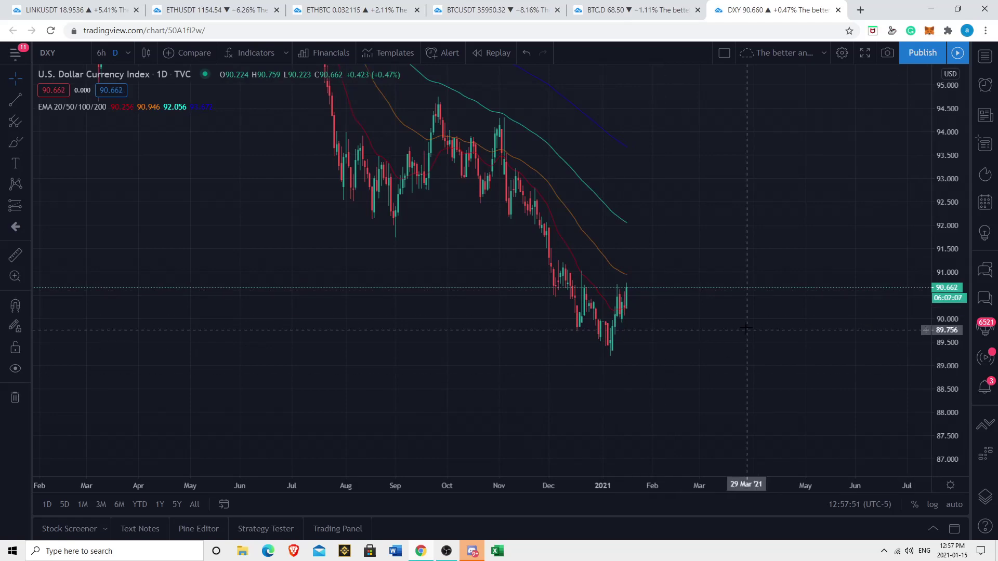
scroll(572, 312, up, 3)
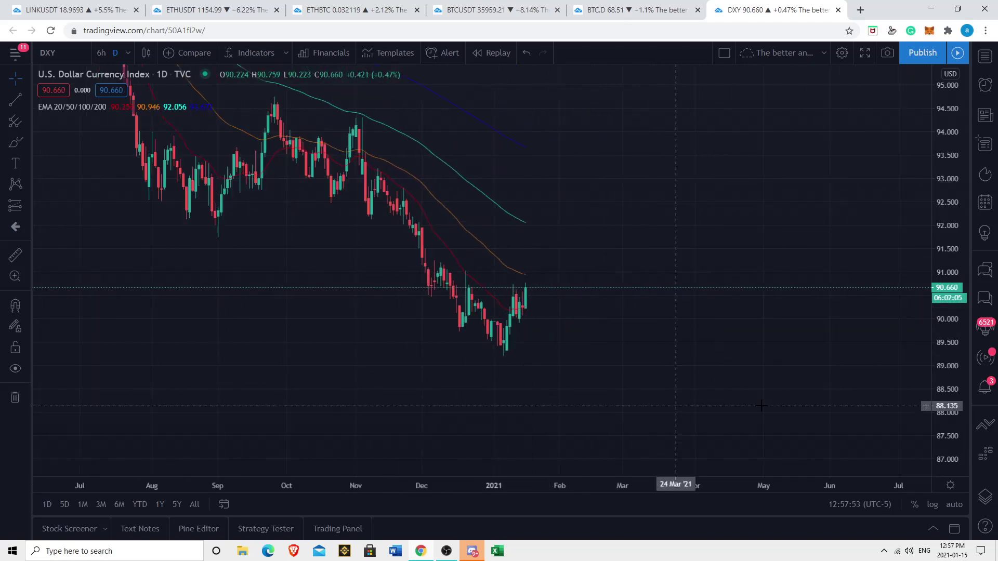
- Examine the dollar index's January 2021 candles relative to the 20/50/100/200 EMAs
drag(963, 391, 957, 209)
drag(530, 400, 588, 385)
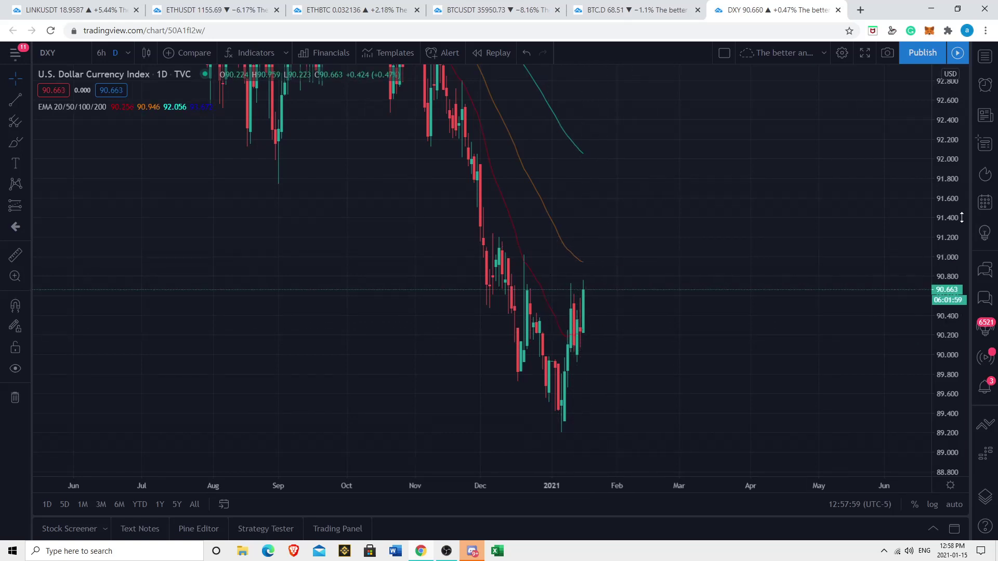
drag(962, 218, 961, 383)
scroll(810, 342, up, 2)
scroll(660, 201, down, 2)
scroll(470, 283, down, 2)
scroll(598, 234, down, 3)
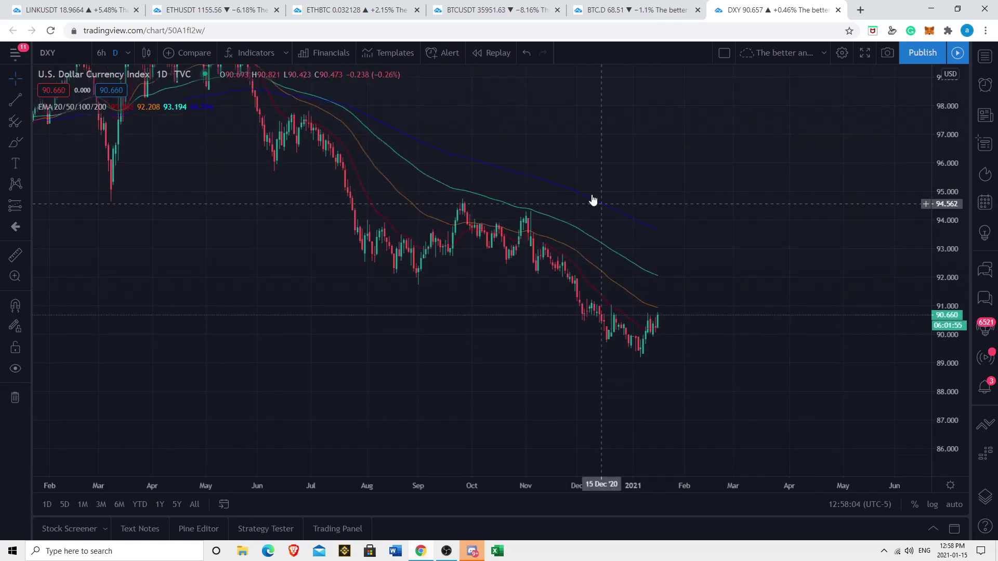
drag(848, 446, 701, 346)
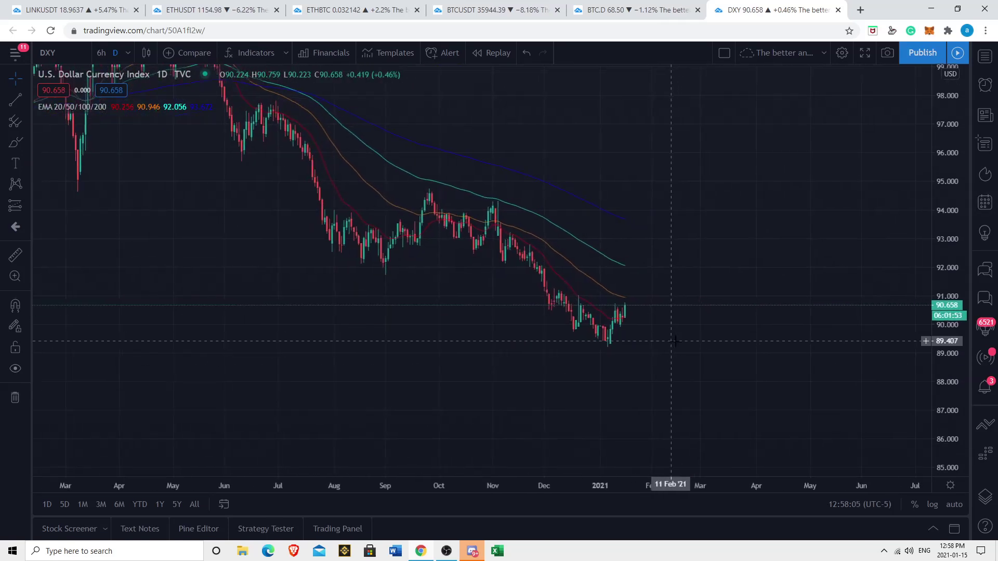
drag(945, 409, 945, 372)
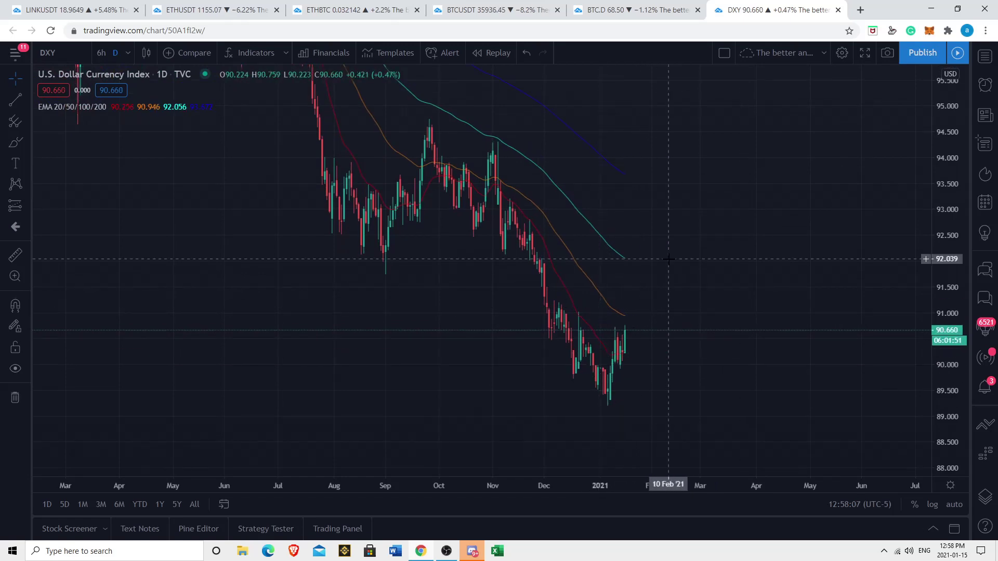
- Examine the dollar index's longer-term price action from late 2019 through January 2021
drag(964, 241, 957, 394)
scroll(836, 394, down, 10)
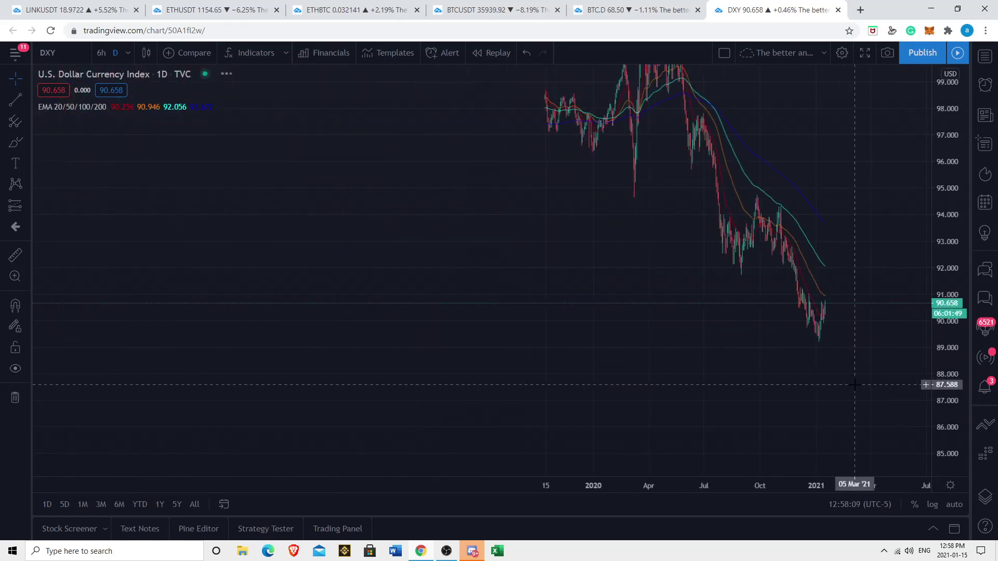
drag(716, 360, 625, 409)
scroll(819, 344, up, 4)
drag(762, 258, 850, 223)
scroll(687, 233, up, 2)
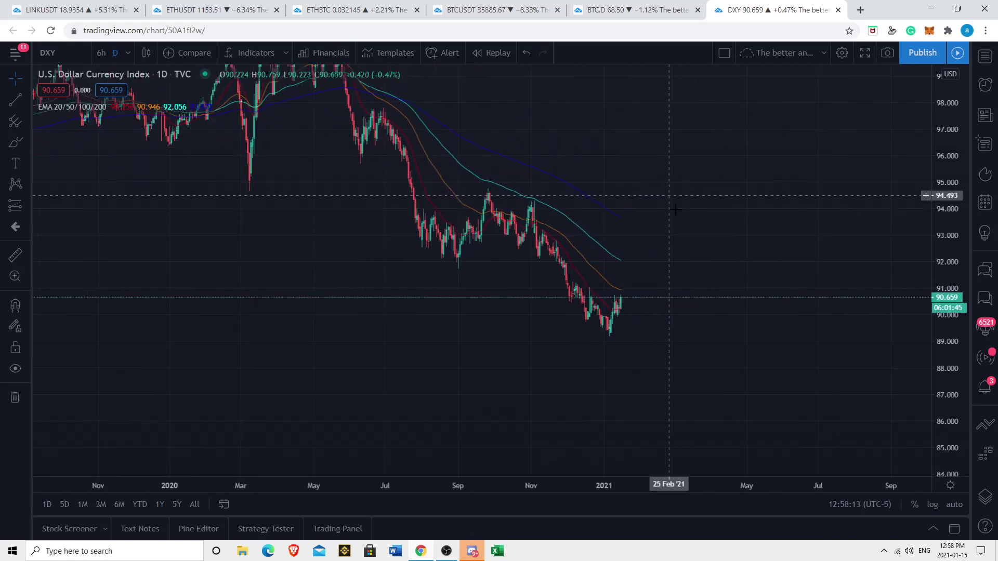
drag(947, 364, 946, 303)
drag(794, 328, 743, 269)
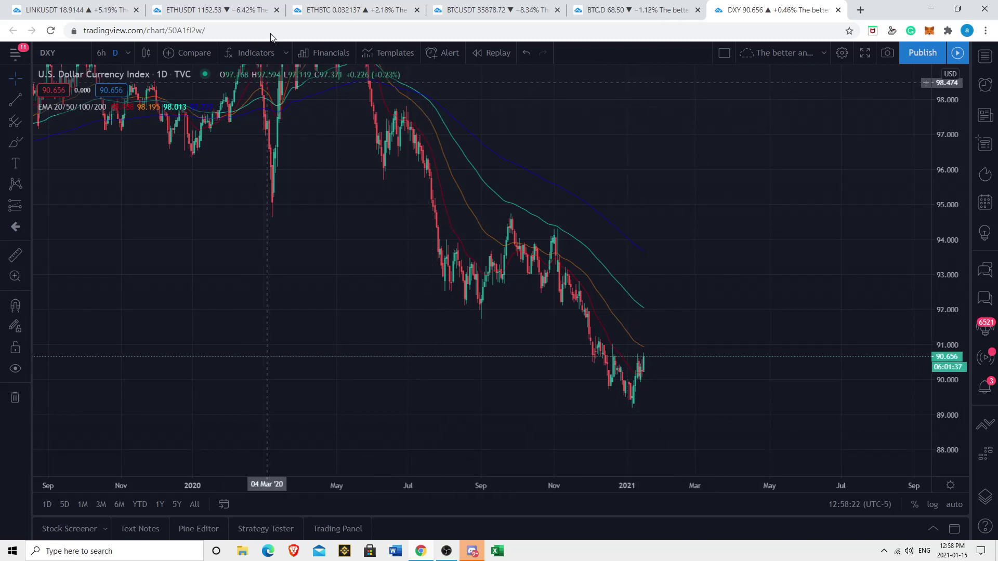
- Review the 4-hour ChainLink chart's trend lines and channels, and compare the 6-hour Ethereum chart with the Ethereum/Bitcoin chart
click(469, 9)
click(96, 6)
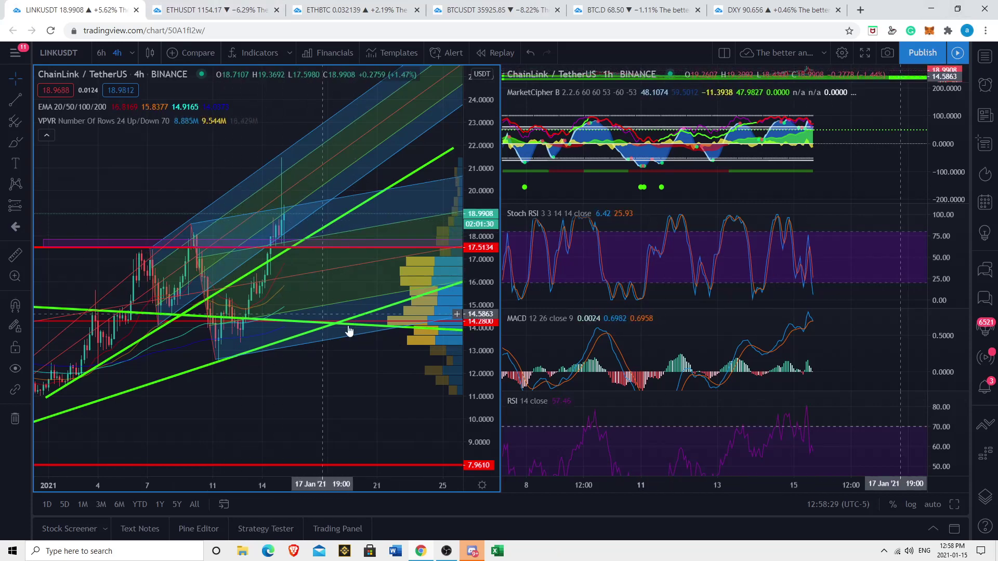
scroll(290, 265, down, 2)
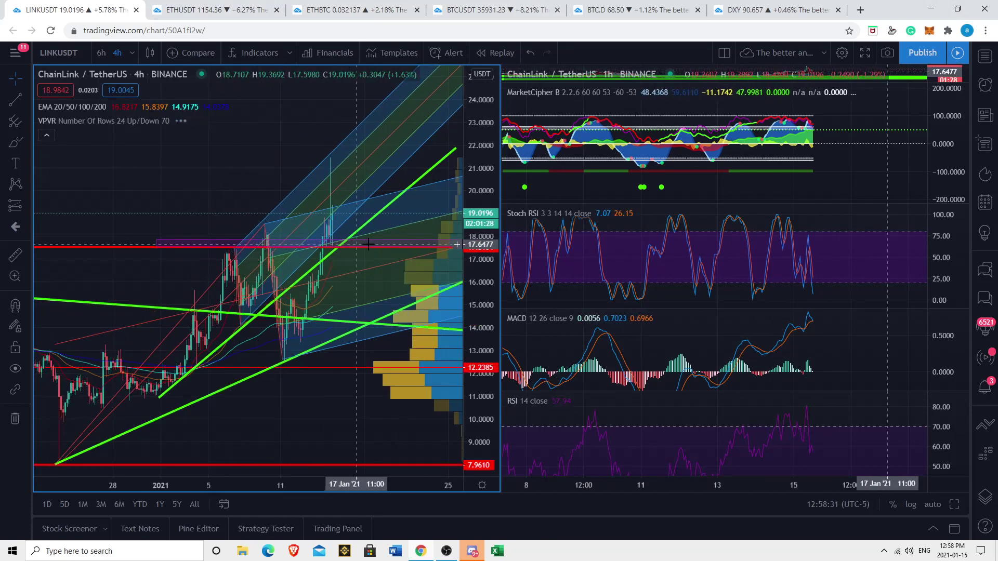
click(207, 9)
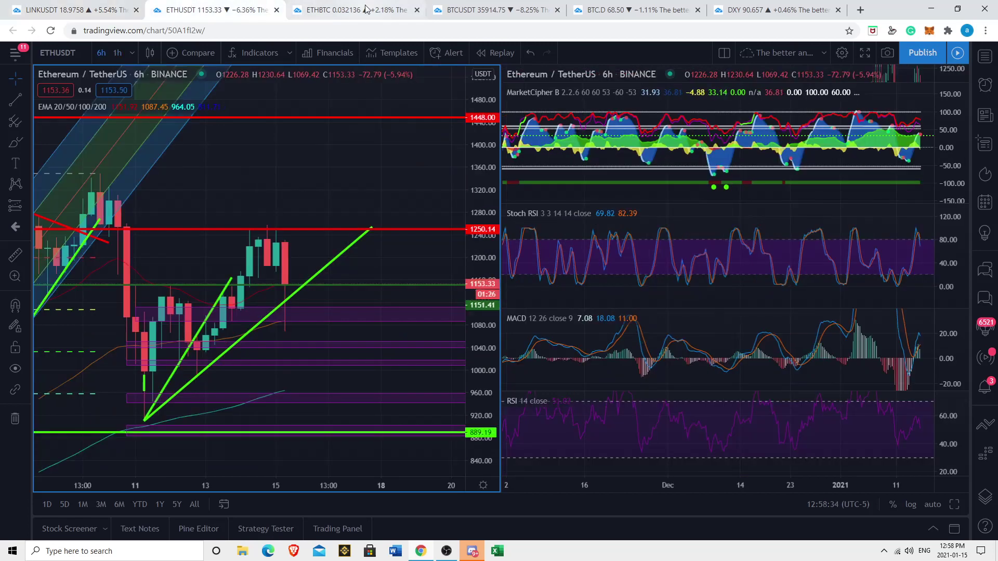
click(351, 6)
click(245, 6)
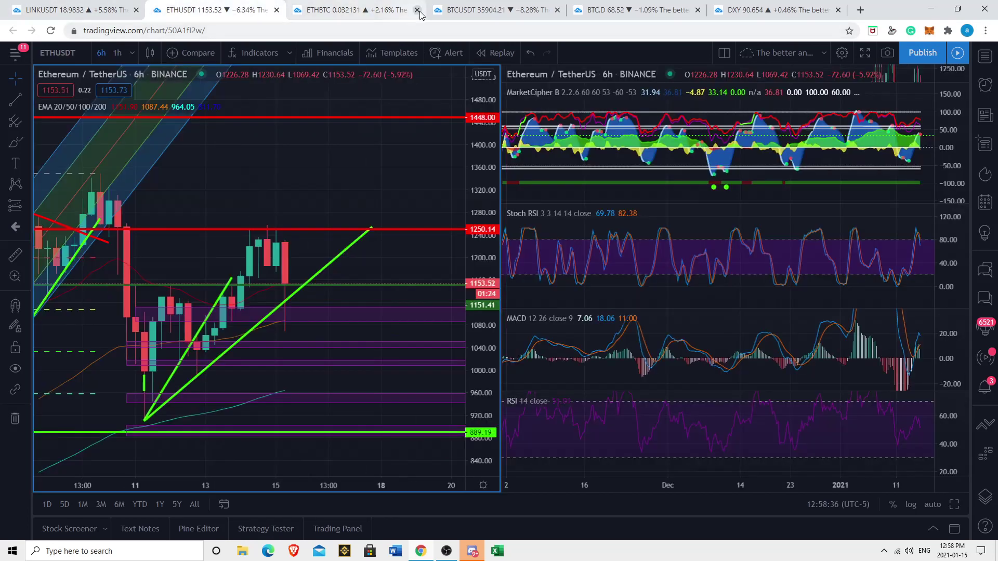
- Move the BTCUSDT browser tab directly after the ETHUSDT tab and show the Bitcoin chart
drag(447, 10, 307, 9)
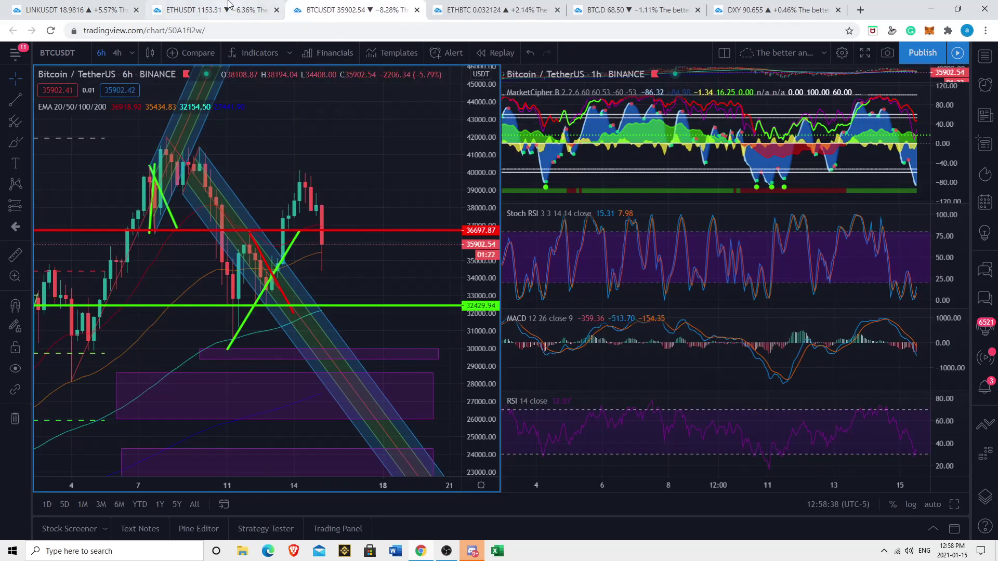
click(229, 7)
click(338, 9)
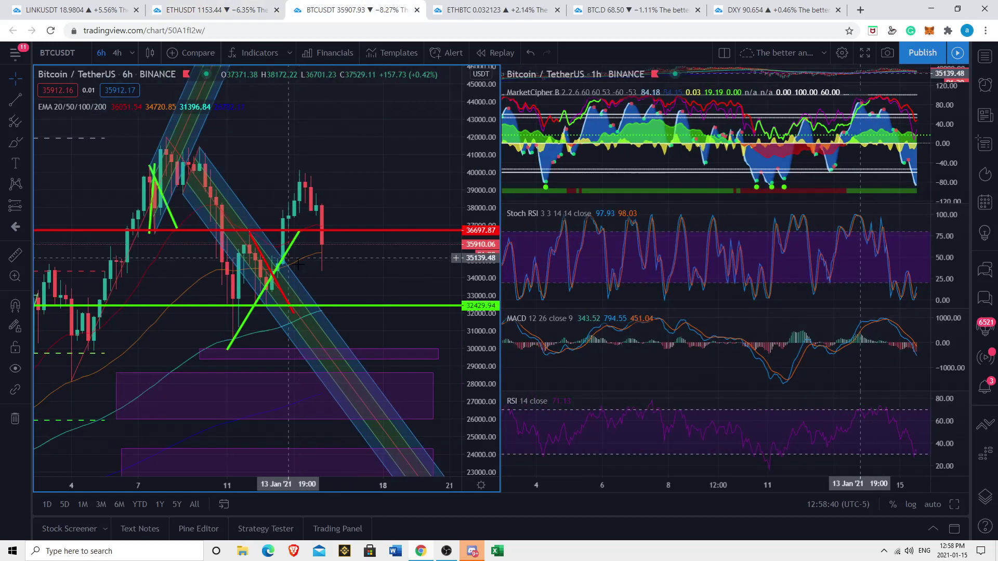
- Draw a descending green trend line on the 6-hour Bitcoin chart from the 8 January high at about 42,028 across the mid-January peak
drag(373, 282, 403, 282)
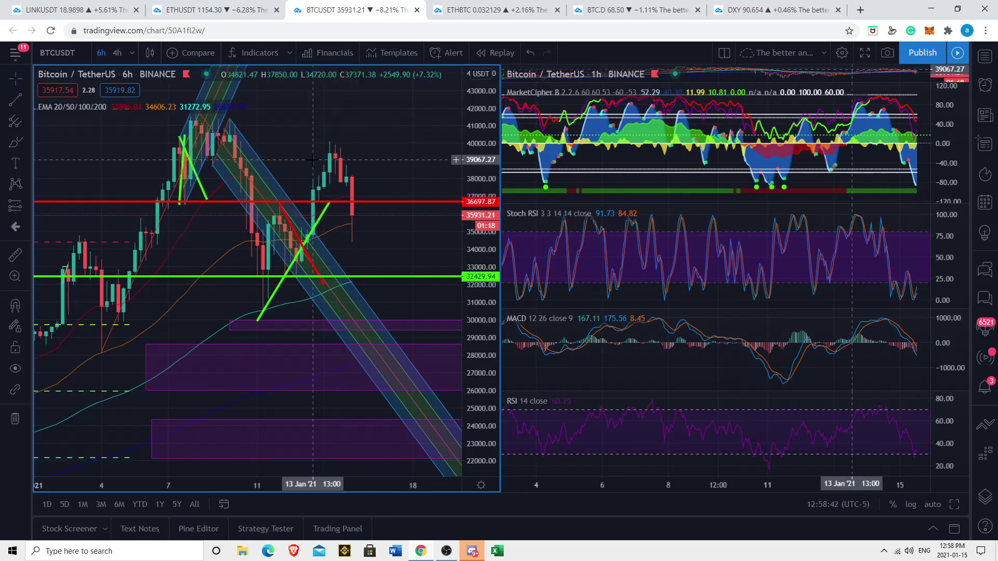
drag(398, 238, 443, 301)
drag(368, 208, 335, 175)
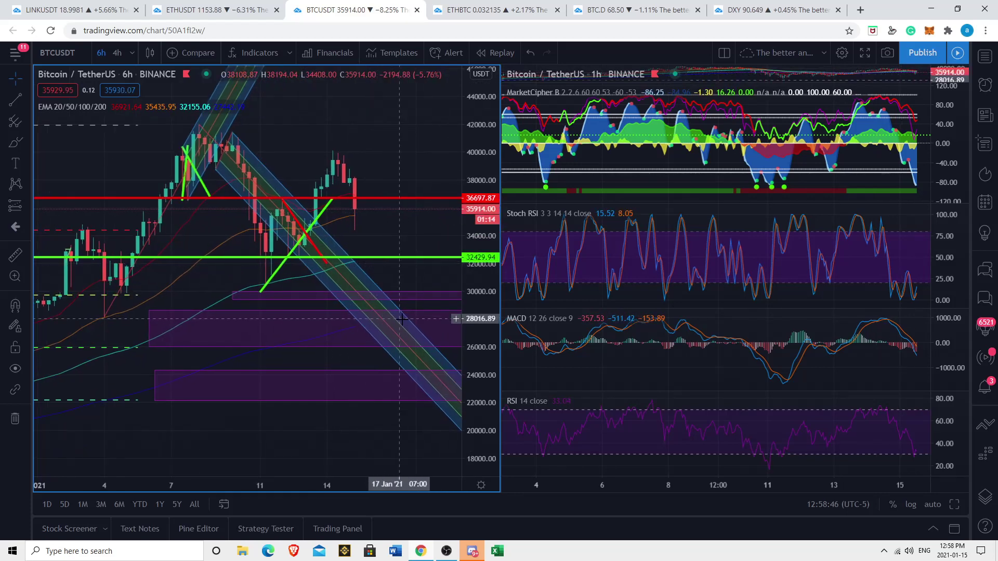
drag(404, 229, 398, 265)
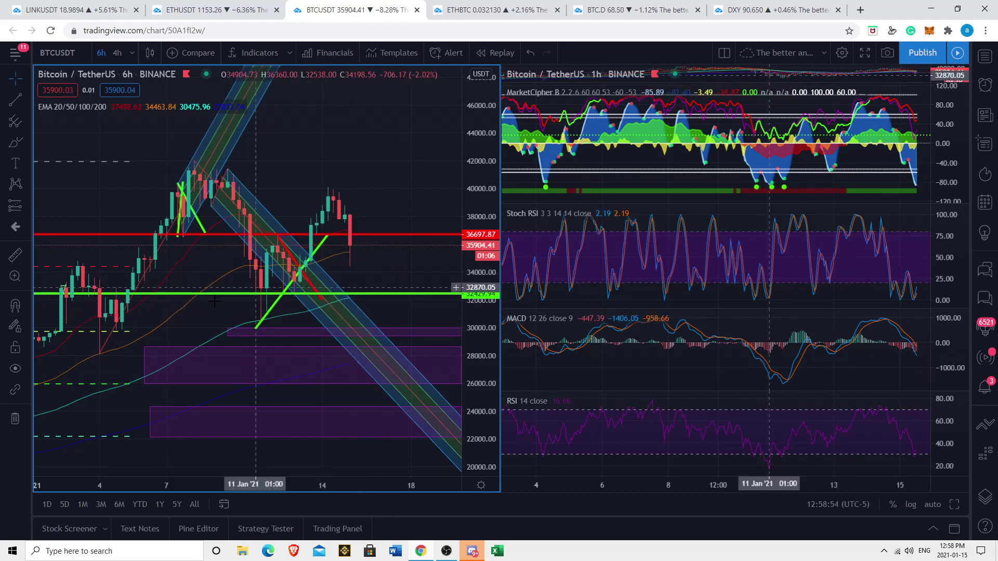
click(23, 101)
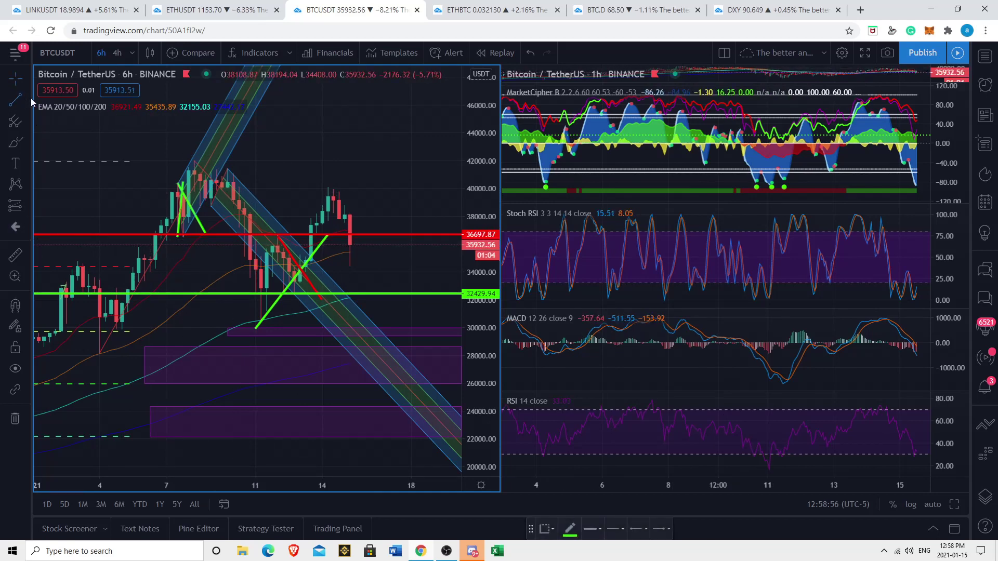
click(189, 160)
click(435, 201)
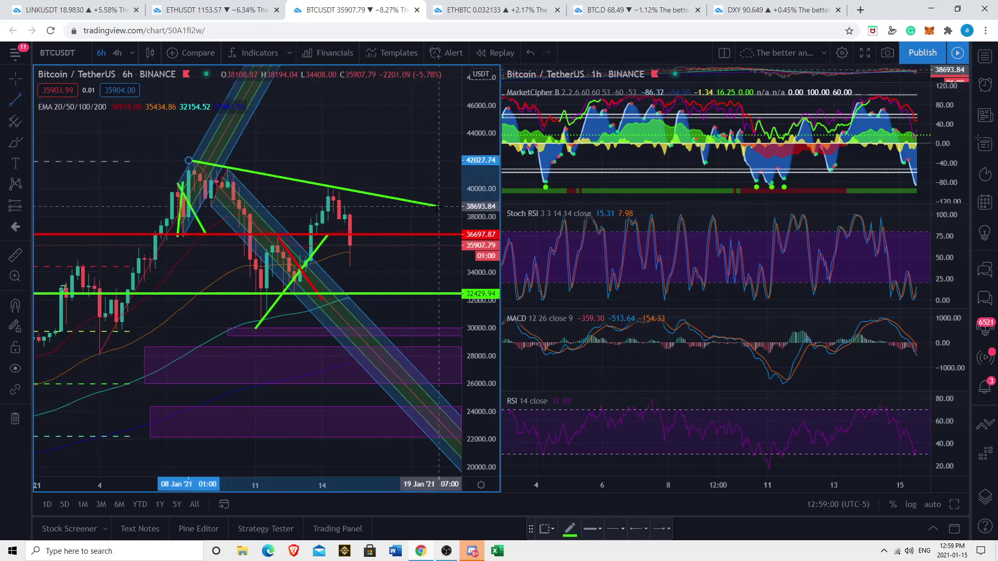
mouse_move(444, 207)
mouse_down()
mouse_move(319, 191)
mouse_move(427, 230)
mouse_move(438, 217)
mouse_up()
- Draw a rising green trend line on the Bitcoin chart from the 11 January low at about 30,211 to about 36,415 on 23 January
drag(229, 154, 275, 144)
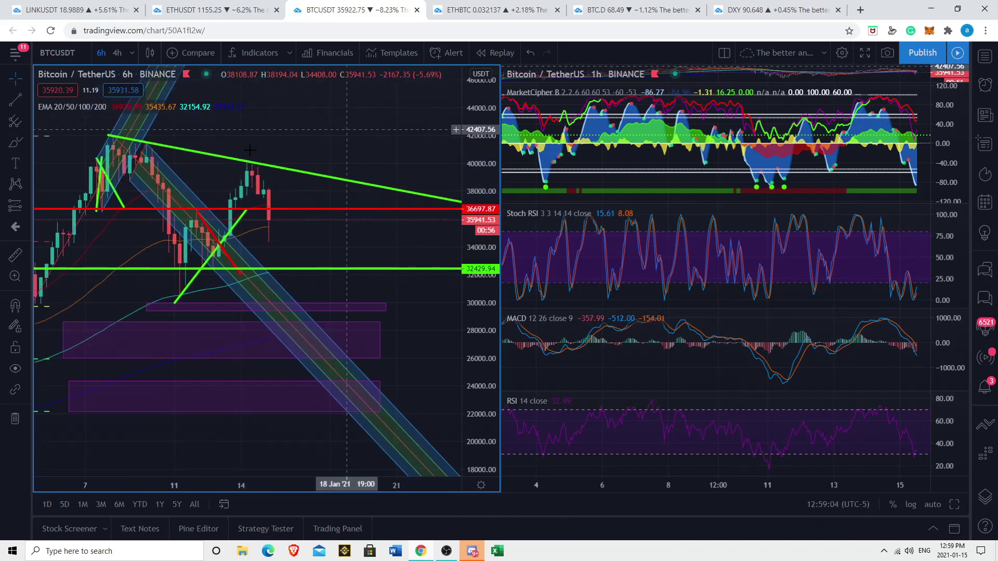
click(29, 102)
click(73, 101)
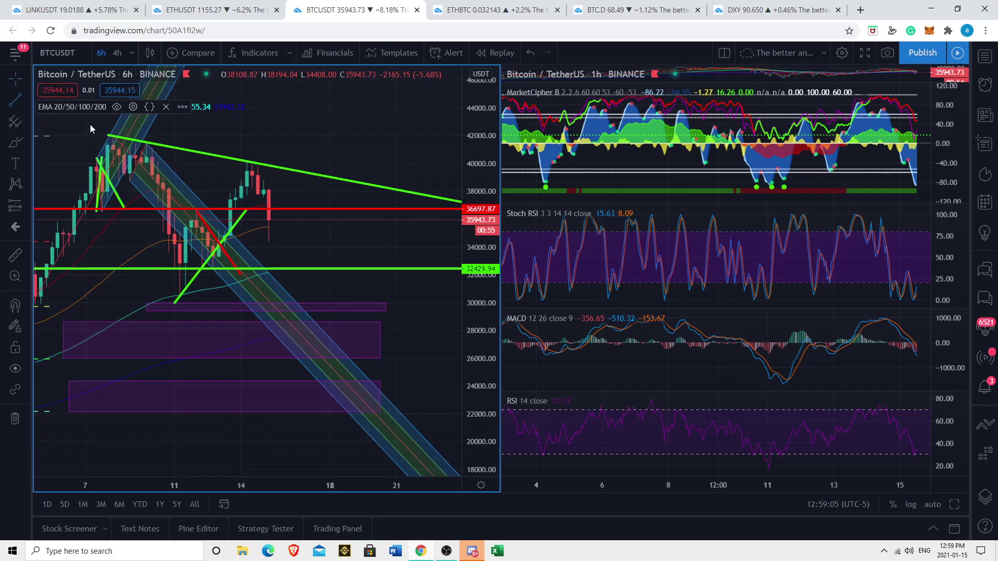
click(180, 300)
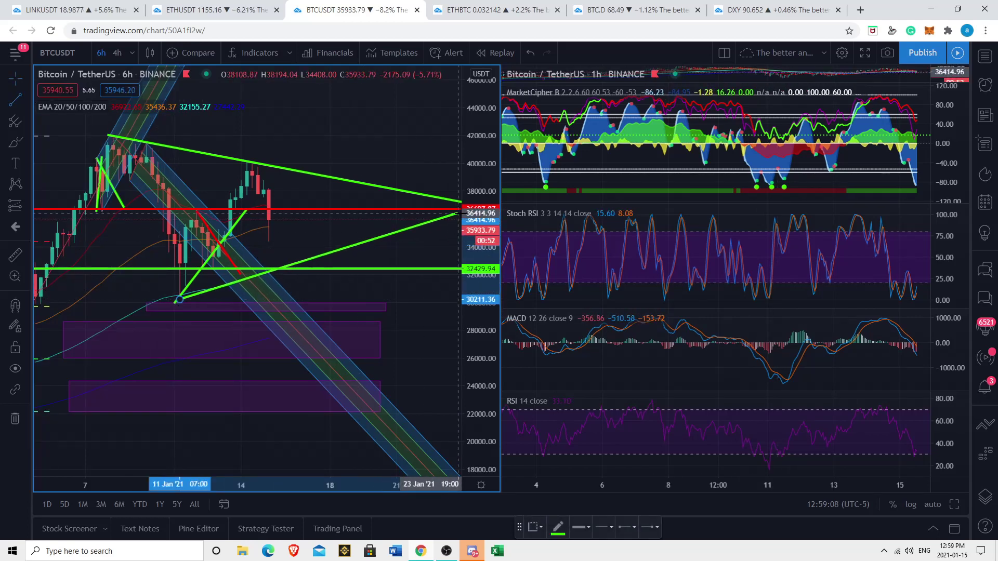
click(458, 213)
click(457, 214)
click(401, 168)
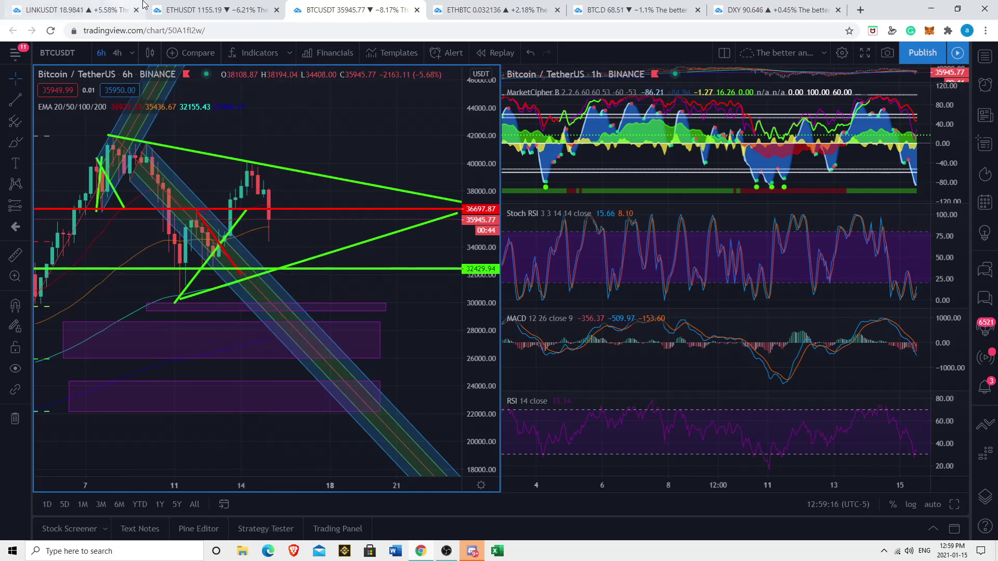
- Return to the 4-hour ChainLink chart and examine the descending green trend line from the August 2020 high through January 2021
click(160, 9)
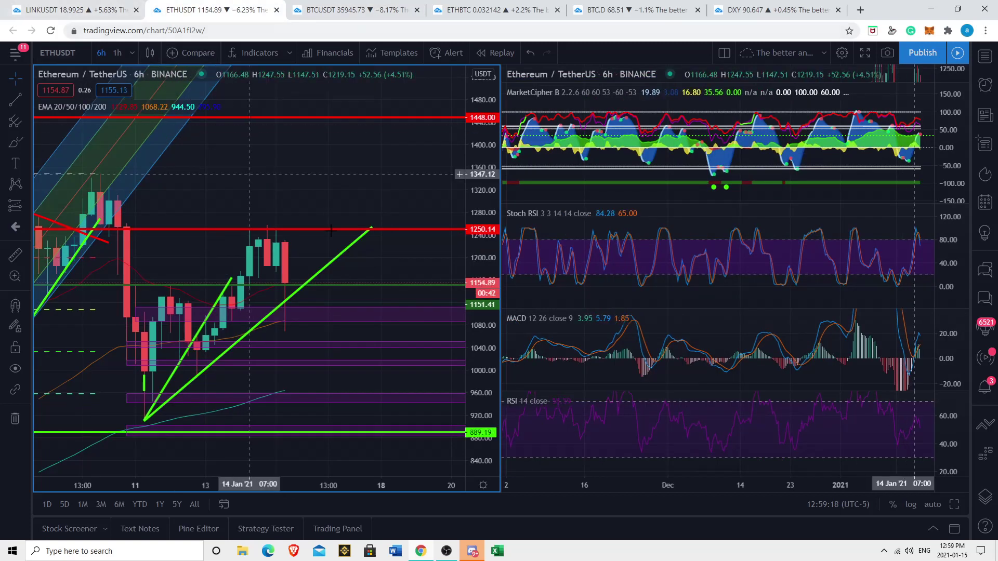
click(59, 3)
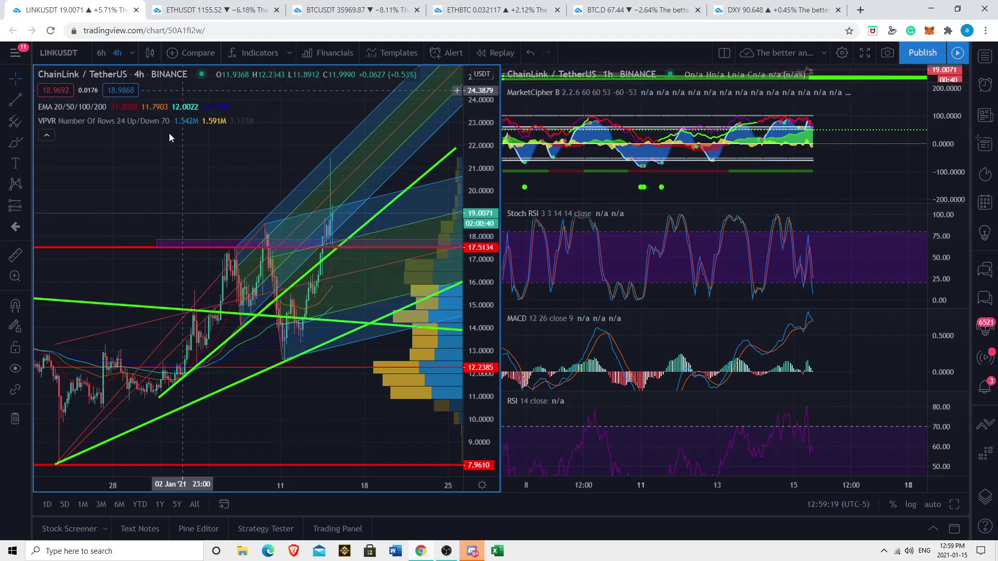
drag(476, 222, 476, 255)
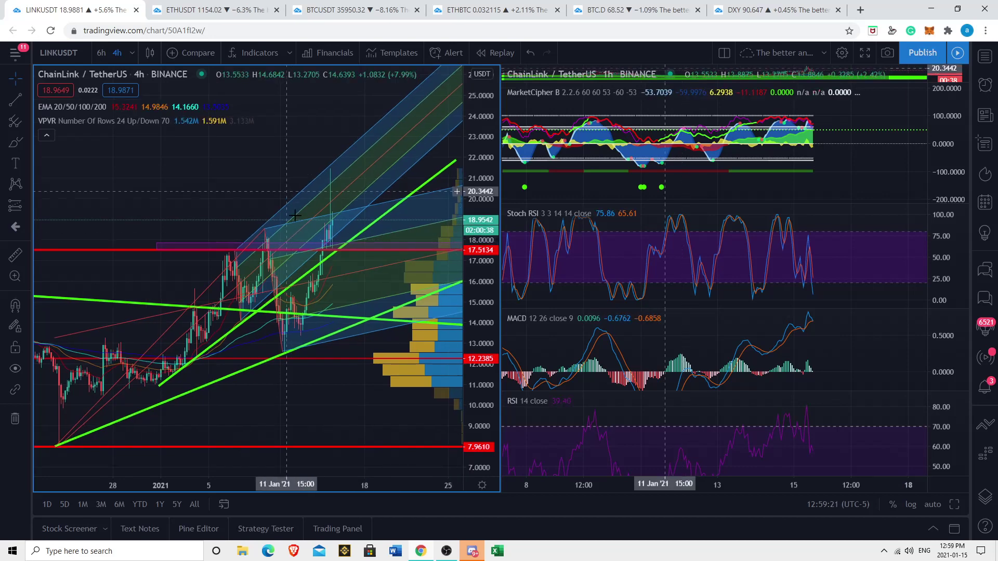
click(363, 247)
drag(436, 311, 337, 315)
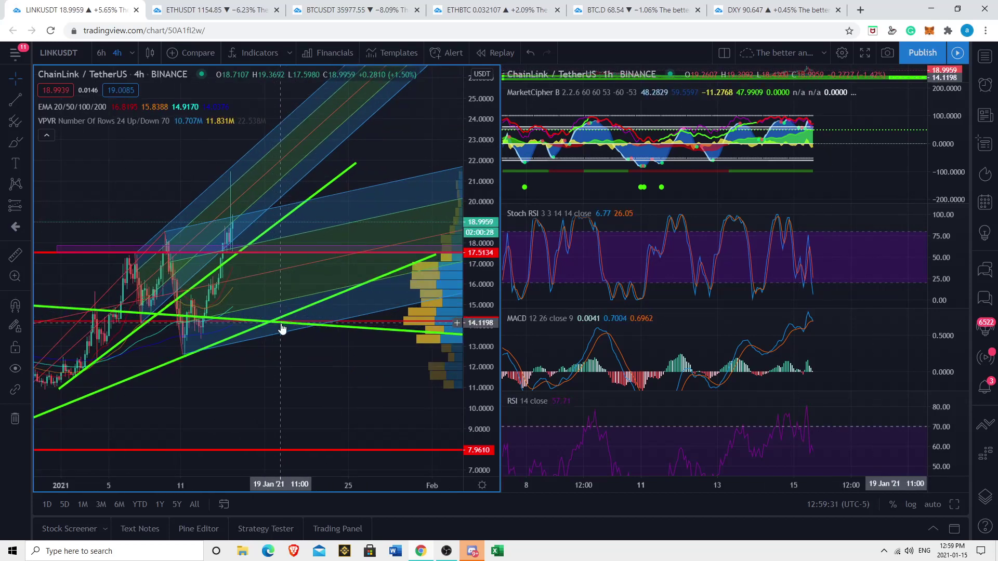
scroll(293, 395, down, 10)
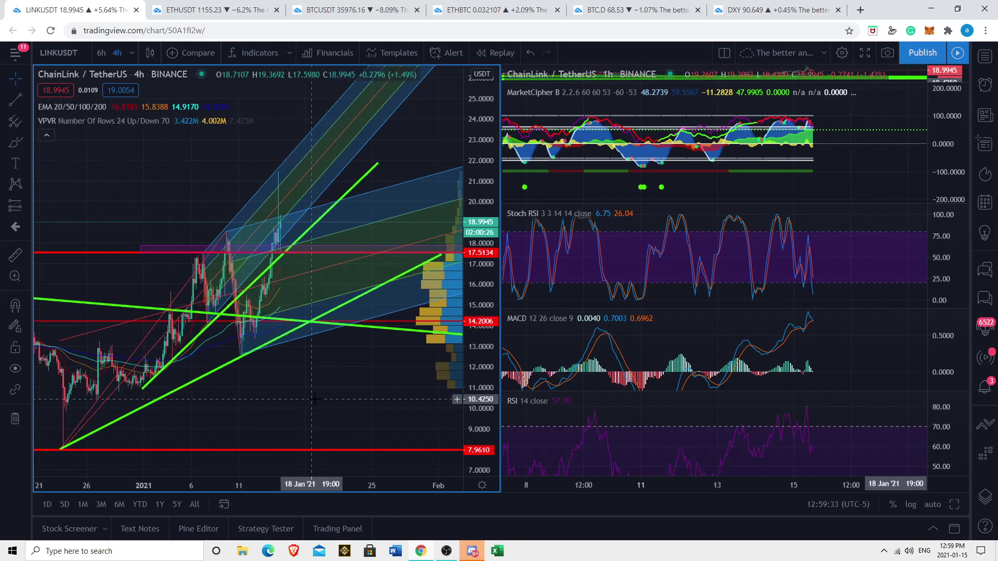
scroll(225, 243, down, 10)
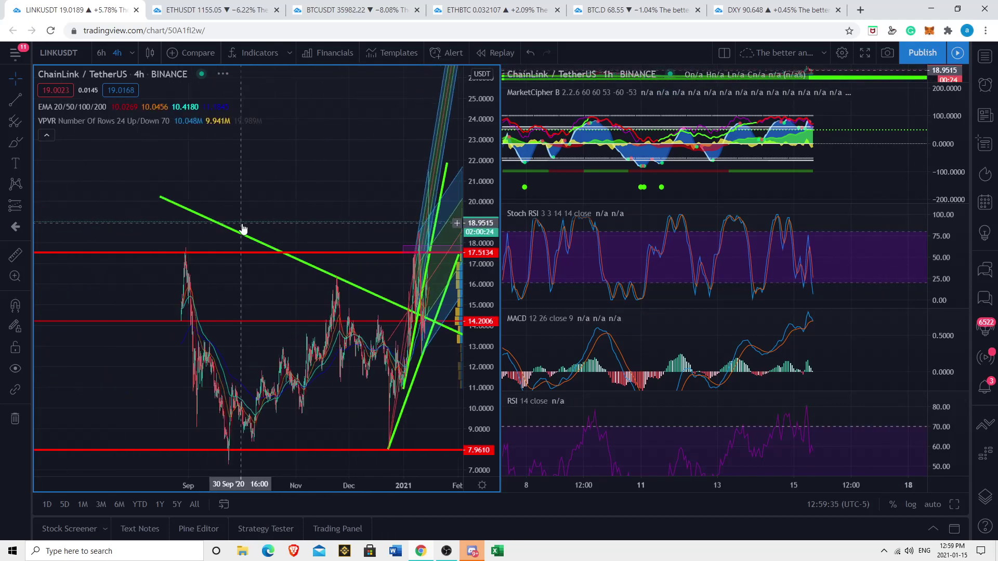
drag(477, 160, 476, 231)
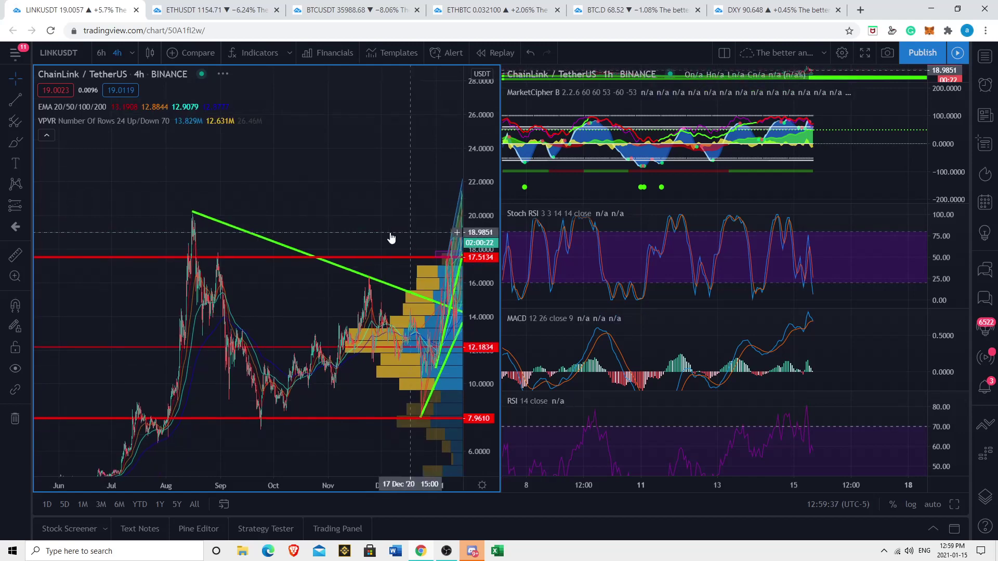
drag(302, 182, 221, 183)
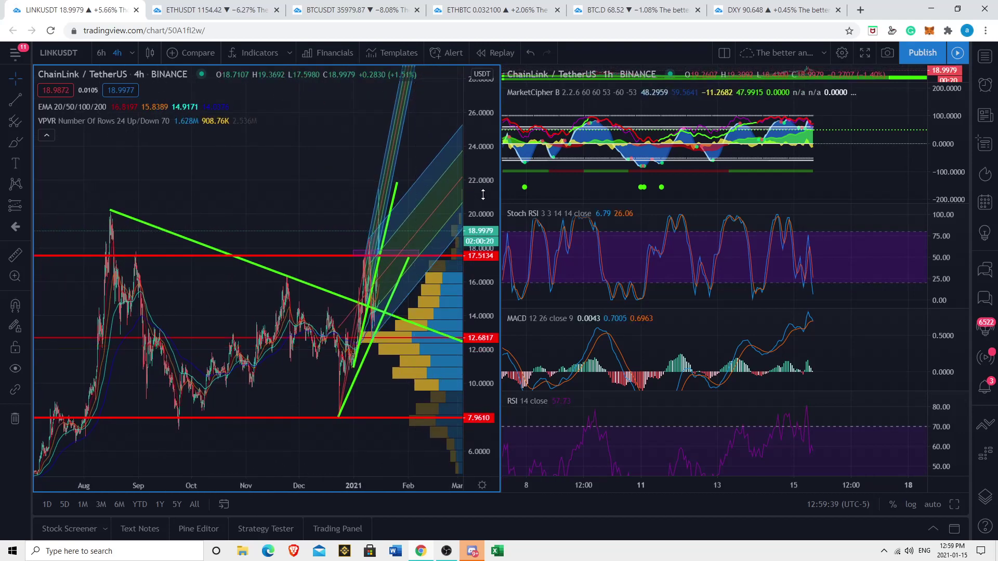
drag(483, 195, 482, 262)
mouse_move(245, 194)
mouse_down()
mouse_move(205, 191)
mouse_move(261, 194)
mouse_move(180, 176)
mouse_move(225, 171)
mouse_move(245, 184)
mouse_up()
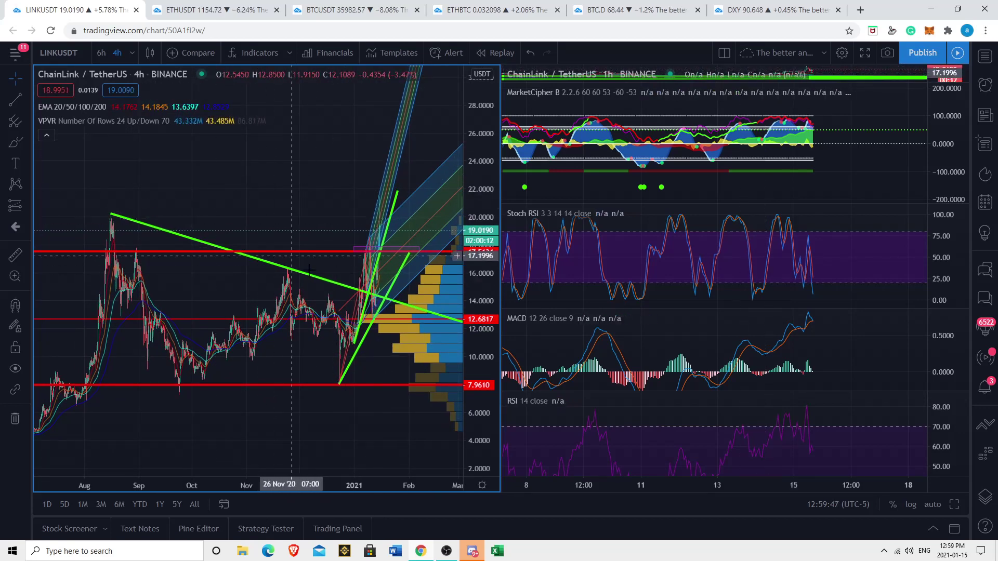
- Examine ChainLink's January price action against the two rising channels, the green trend lines and the red 17.5134 level
scroll(312, 333, up, 3)
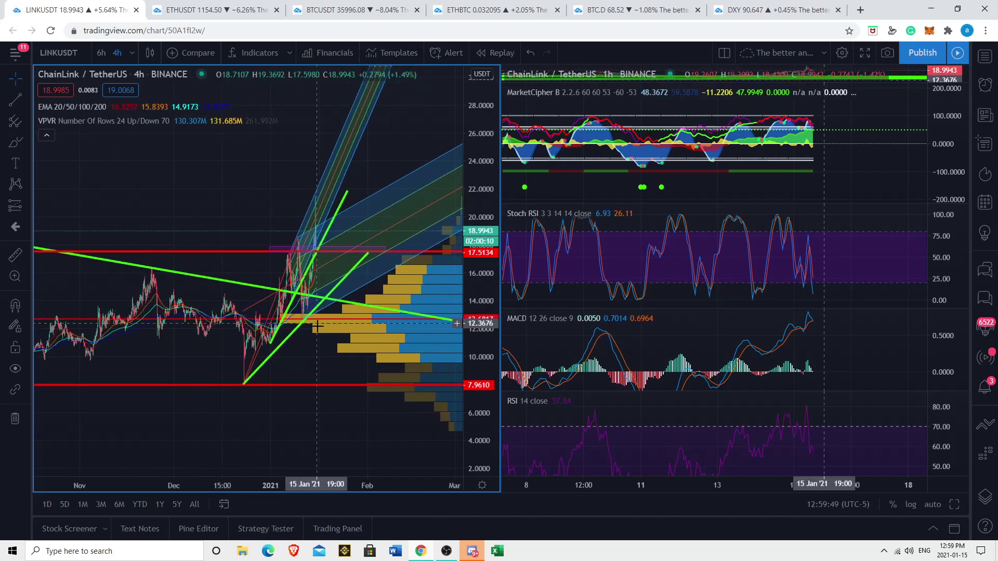
scroll(317, 339, up, 2)
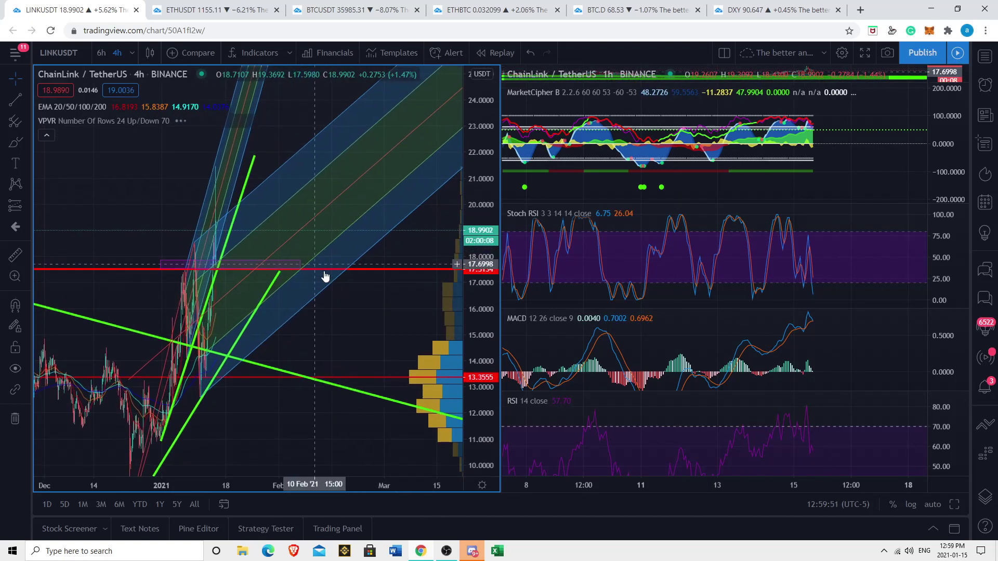
scroll(326, 279, up, 3)
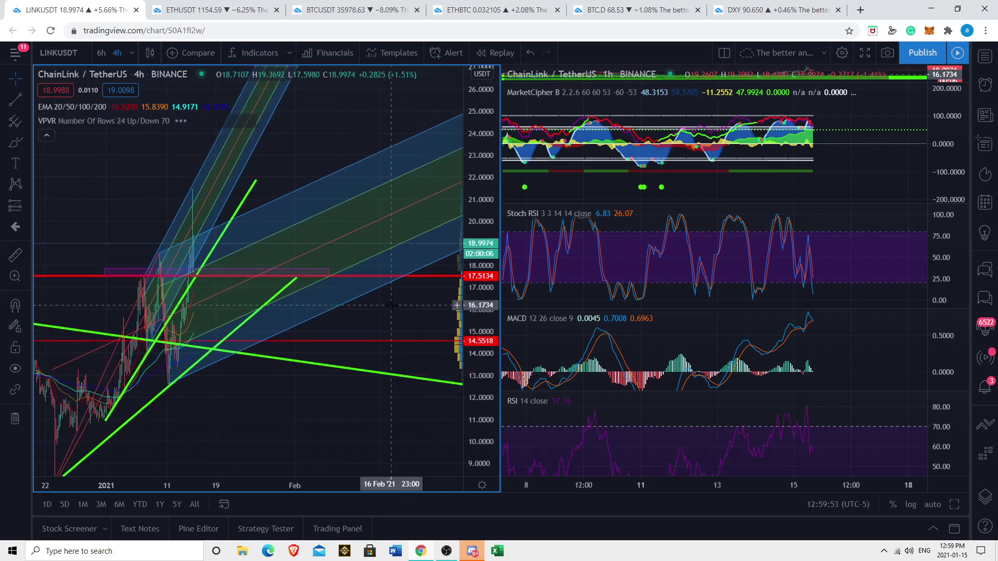
scroll(385, 308, up, 4)
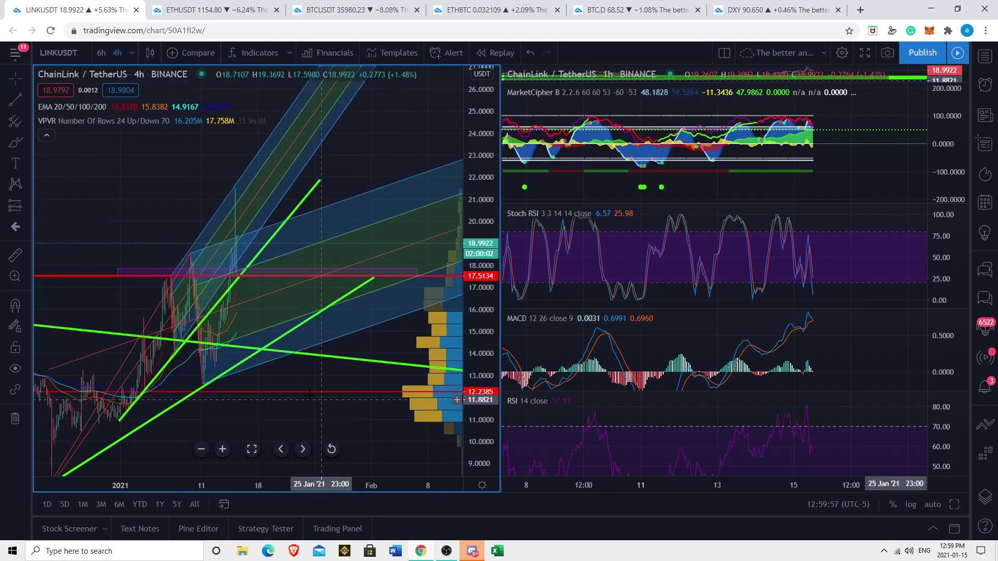
scroll(265, 411, down, 3)
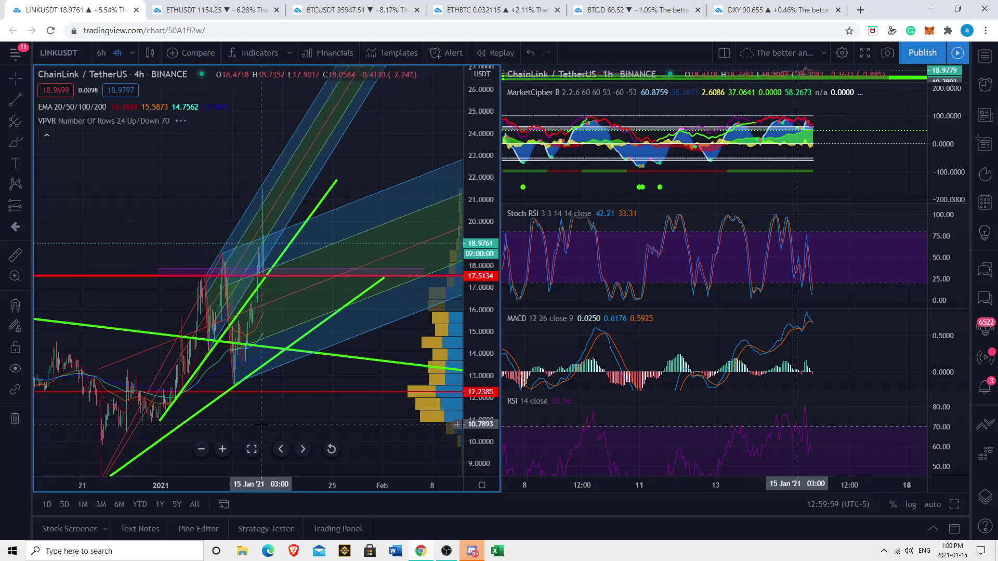
scroll(292, 284, up, 3)
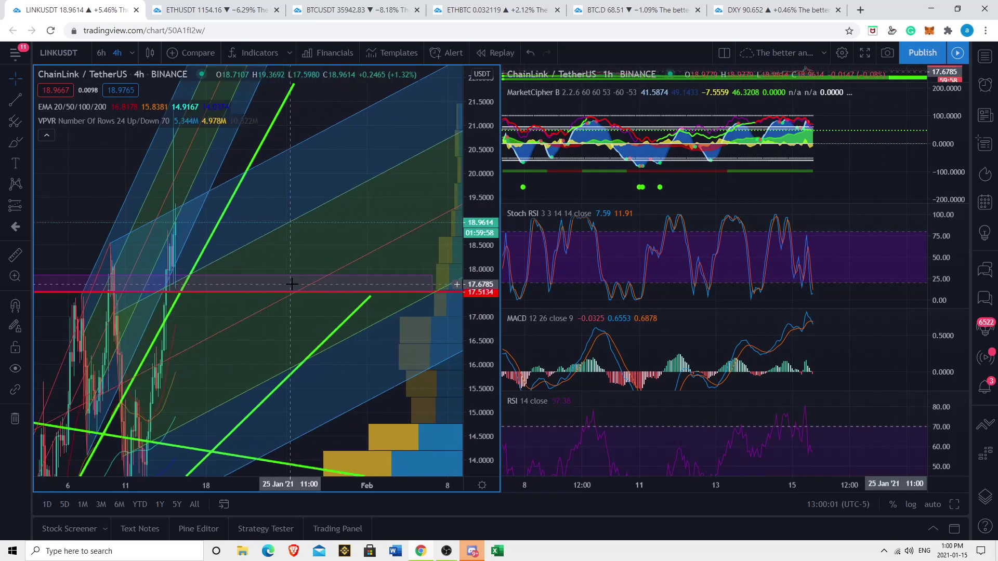
scroll(291, 283, up, 2)
drag(313, 152, 428, 166)
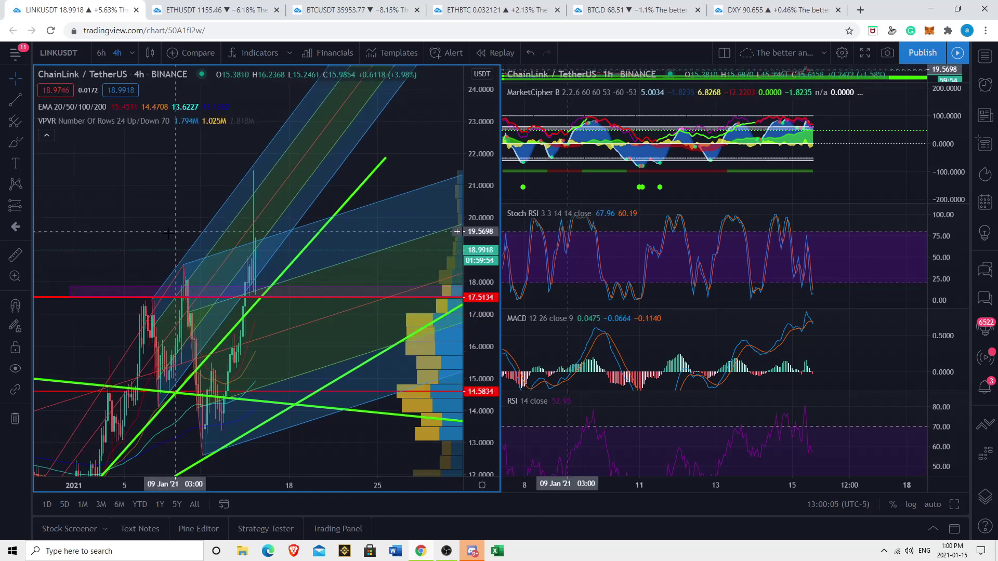
drag(160, 216, 233, 211)
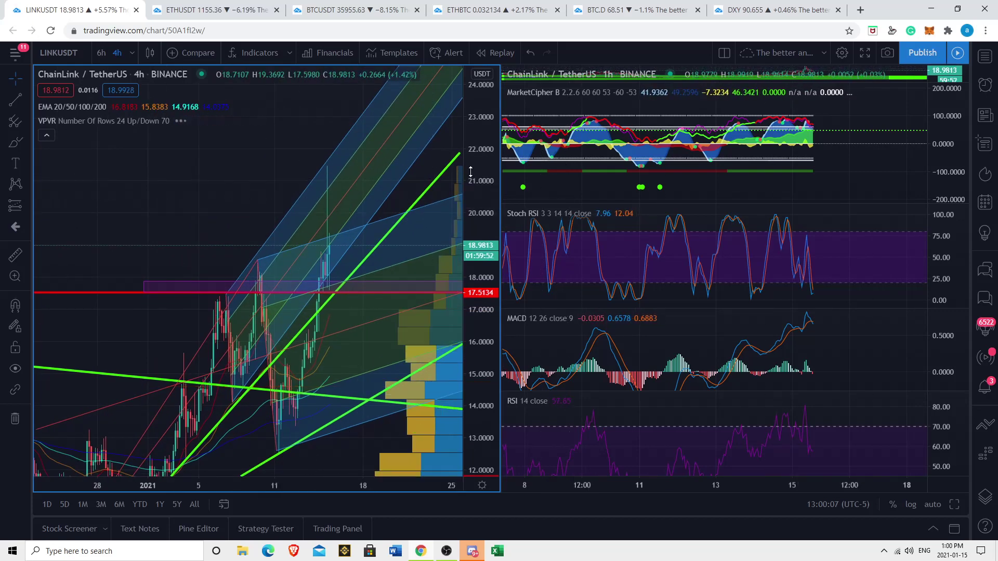
drag(224, 229, 123, 230)
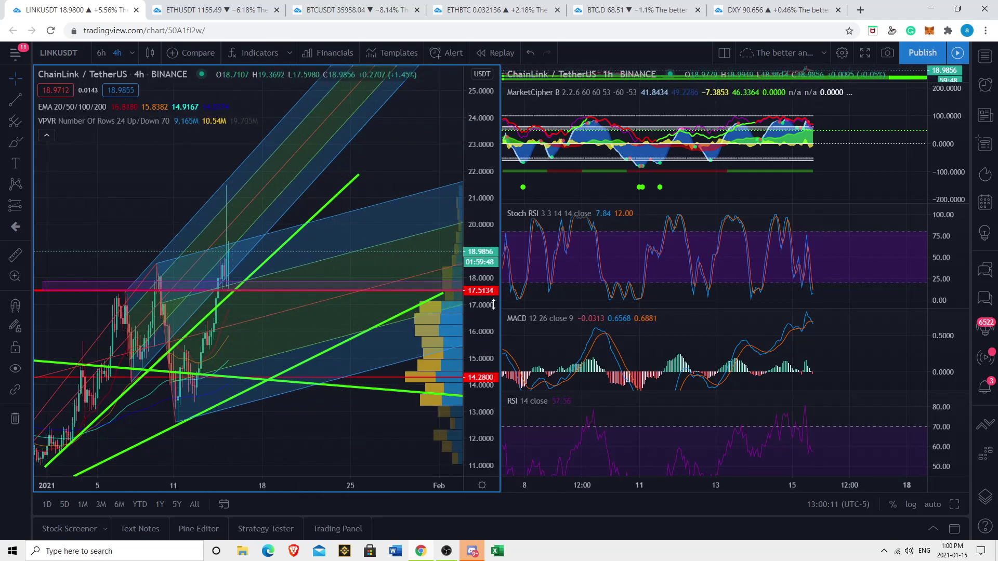
drag(485, 165, 482, 143)
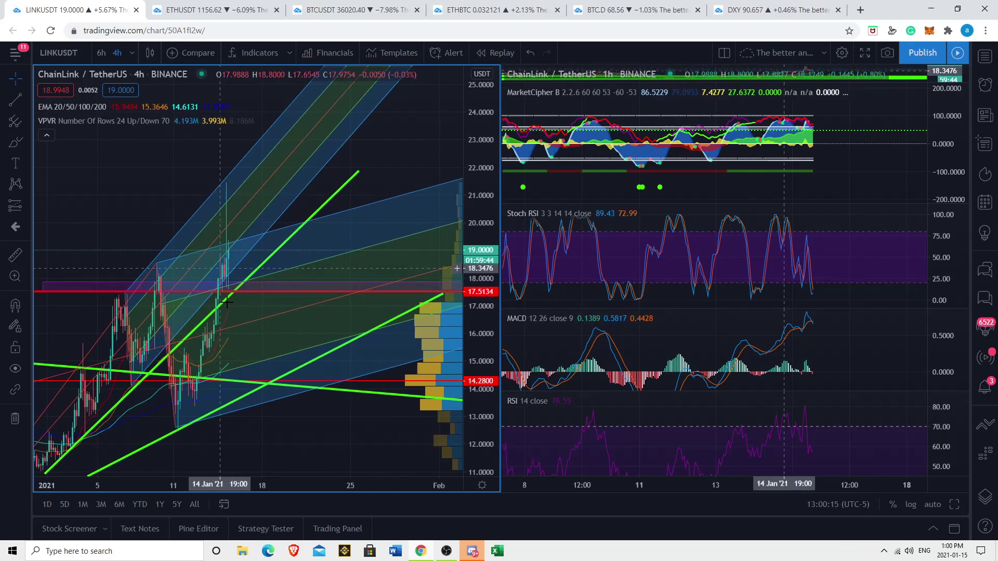
drag(487, 343, 435, 379)
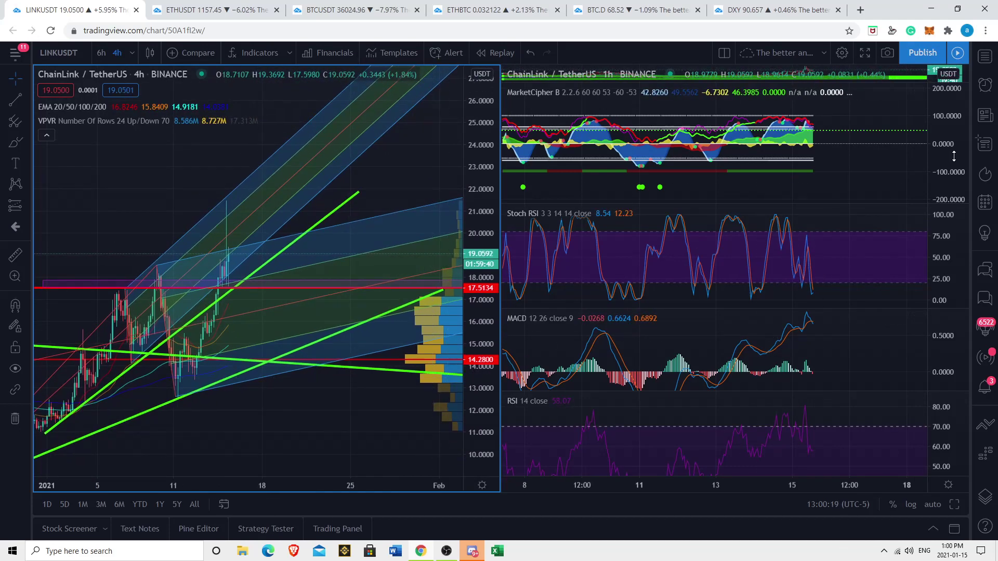
- Enlarge the MarketCipher B scale and compare the recent 1-hour momentum indicators with the 4-hour ChainLink price and volume profile
drag(935, 161, 919, 121)
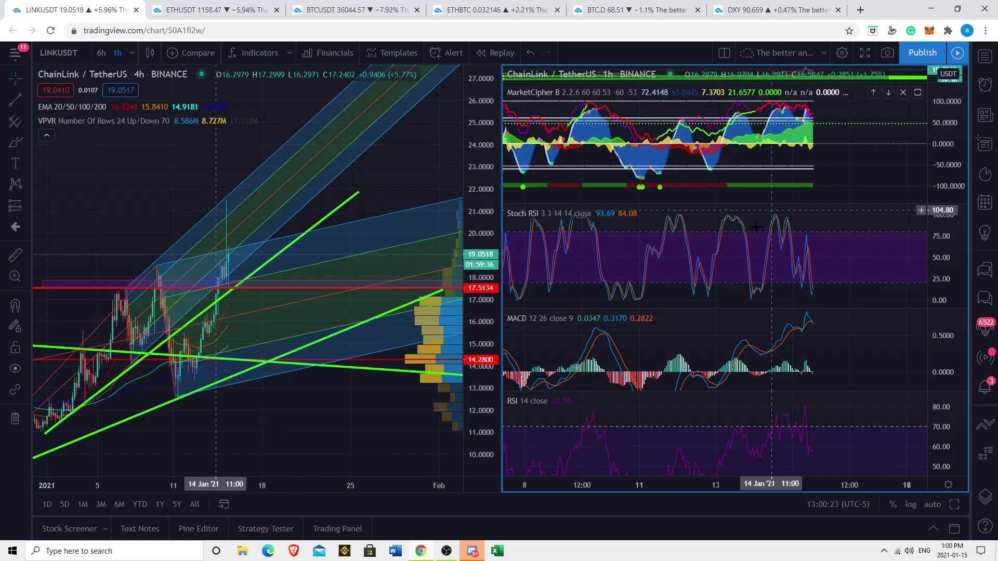
drag(360, 448, 410, 446)
scroll(429, 407, down, 5)
scroll(410, 395, down, 2)
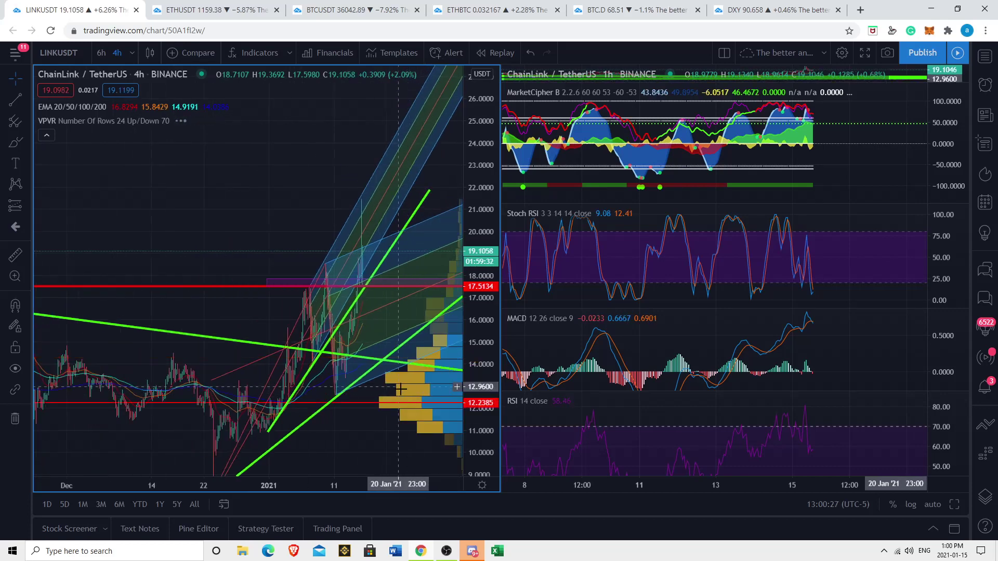
scroll(425, 292, down, 2)
scroll(351, 426, up, 5)
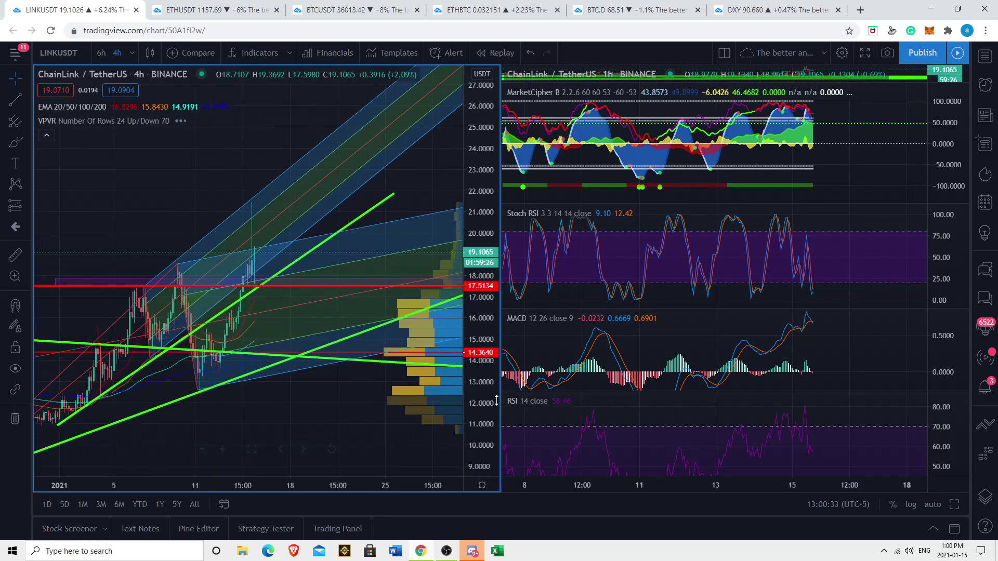
scroll(373, 364, up, 3)
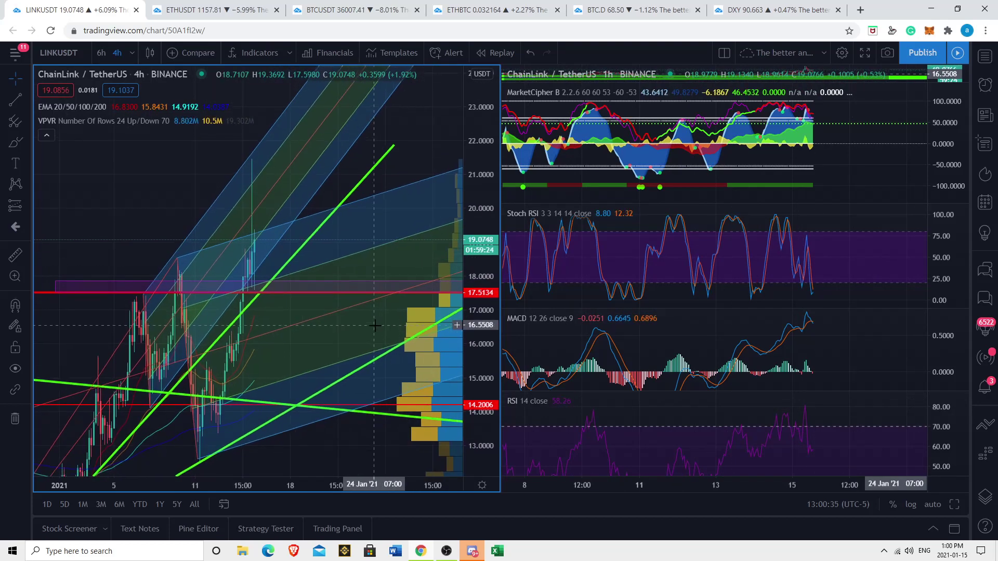
drag(111, 202, 194, 182)
scroll(141, 203, up, 4)
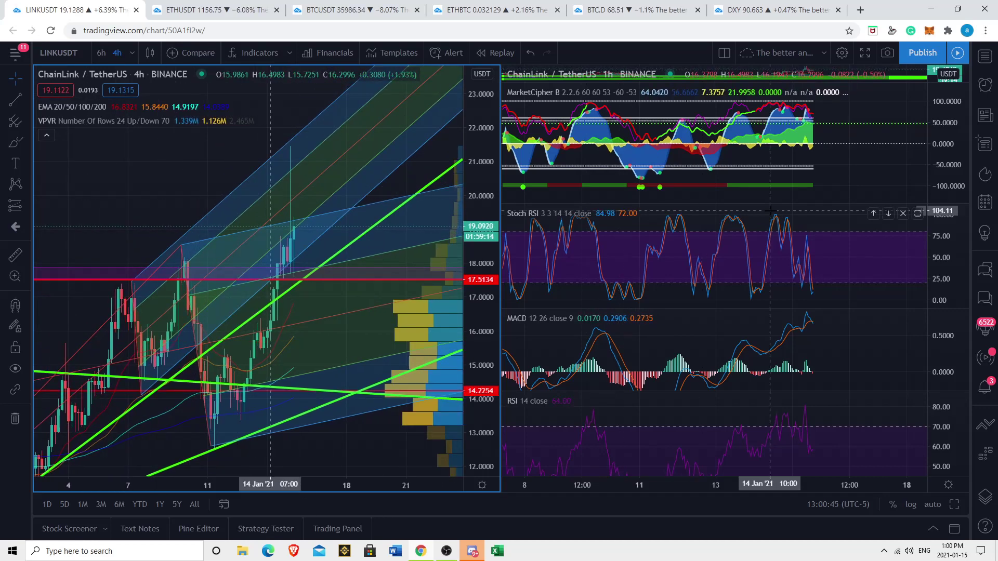
scroll(851, 277, up, 2)
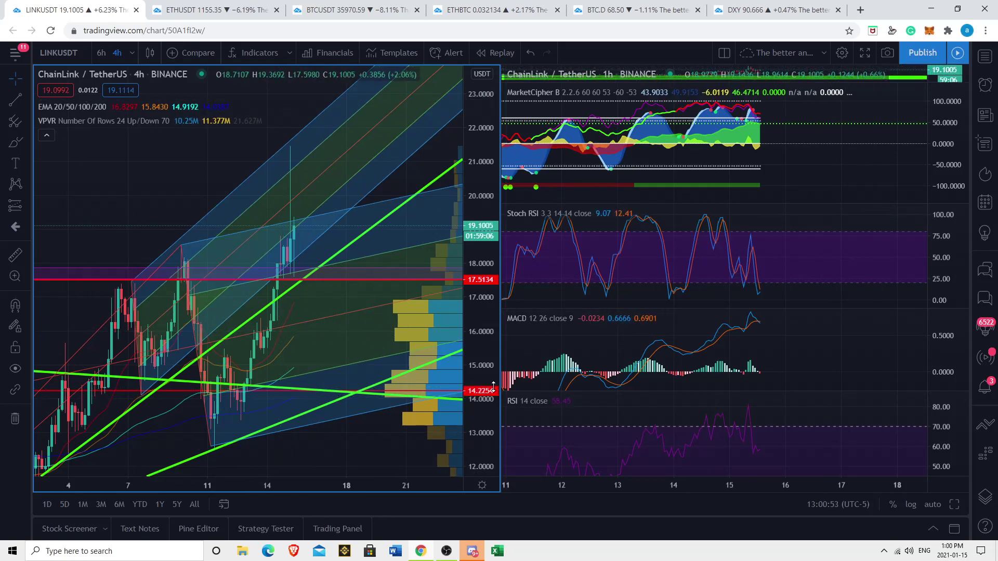
- Inspect the latest ChainLink candles near the upper edge of the wider rising channel and the steep channel's lower boundary
drag(493, 384, 447, 398)
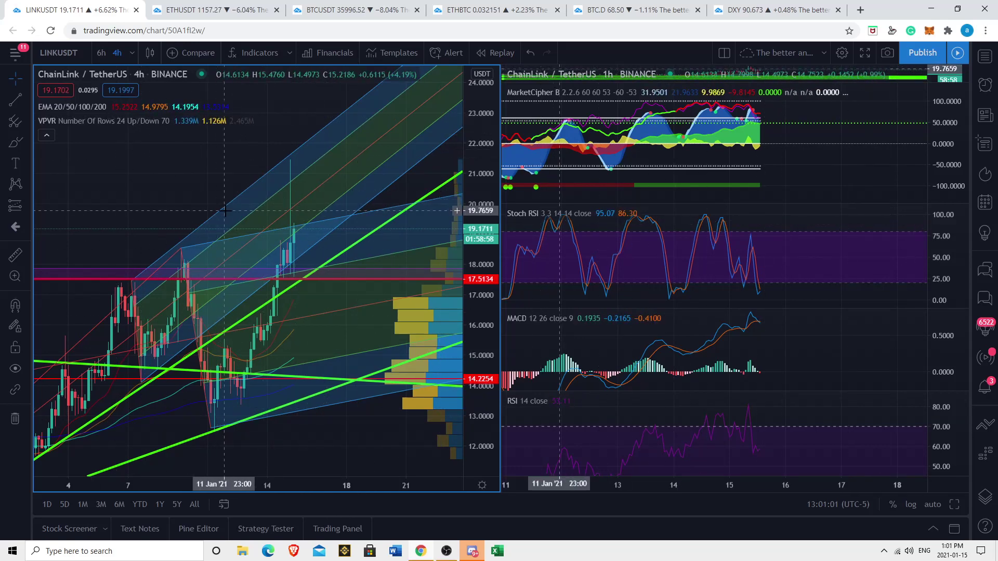
drag(355, 427, 320, 422)
drag(473, 406, 439, 397)
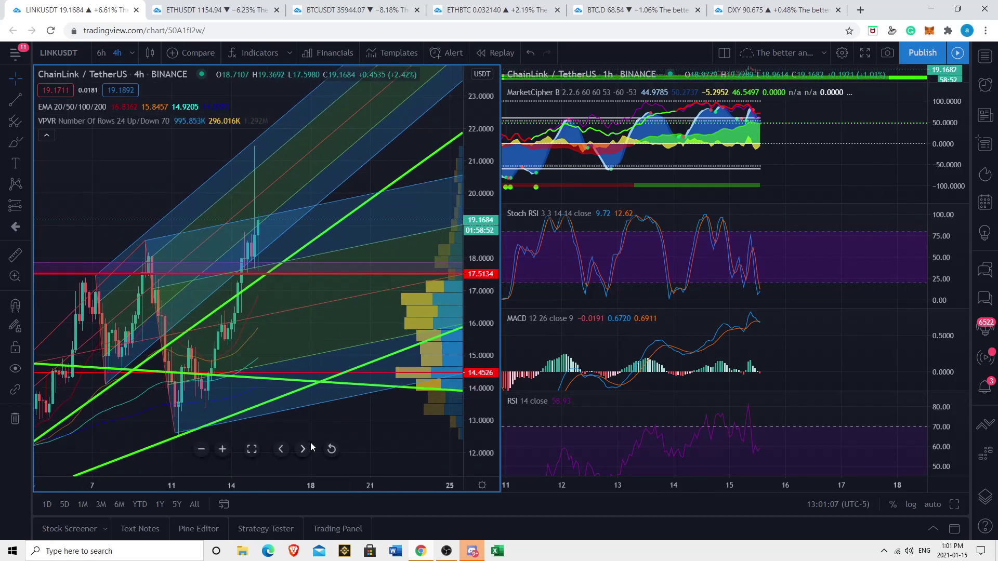
drag(316, 439, 355, 425)
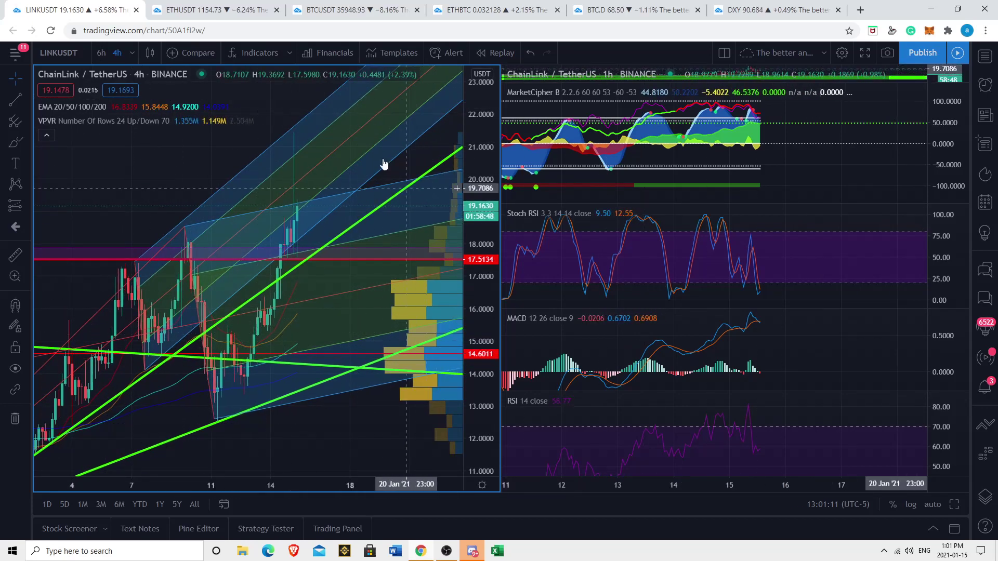
drag(349, 406, 310, 414)
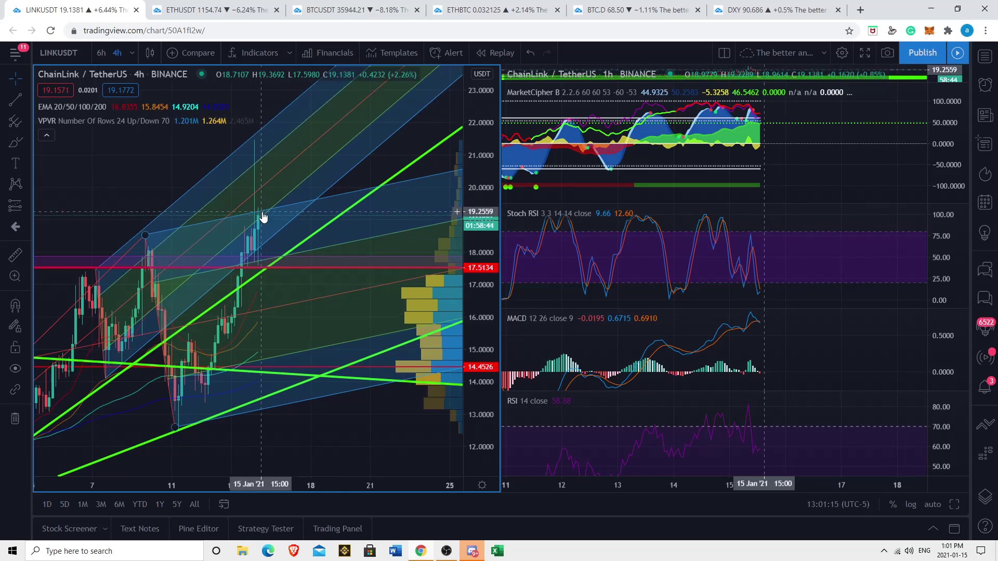
- Check MarketCipher B and the other ChainLink momentum indicators on the 4-hour interval, and return the indicator chart to 1 hour
click(823, 144)
click(823, 144)
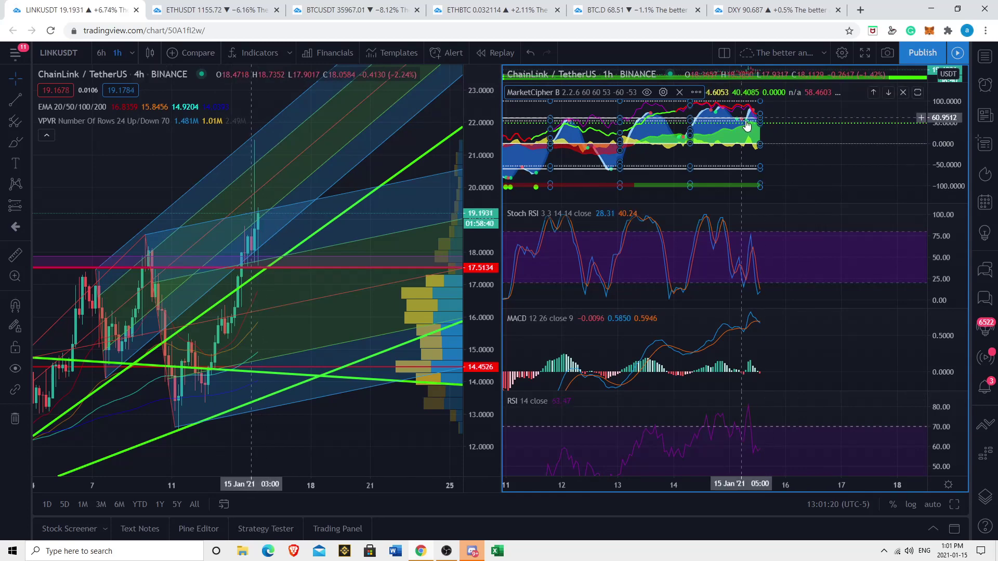
click(132, 54)
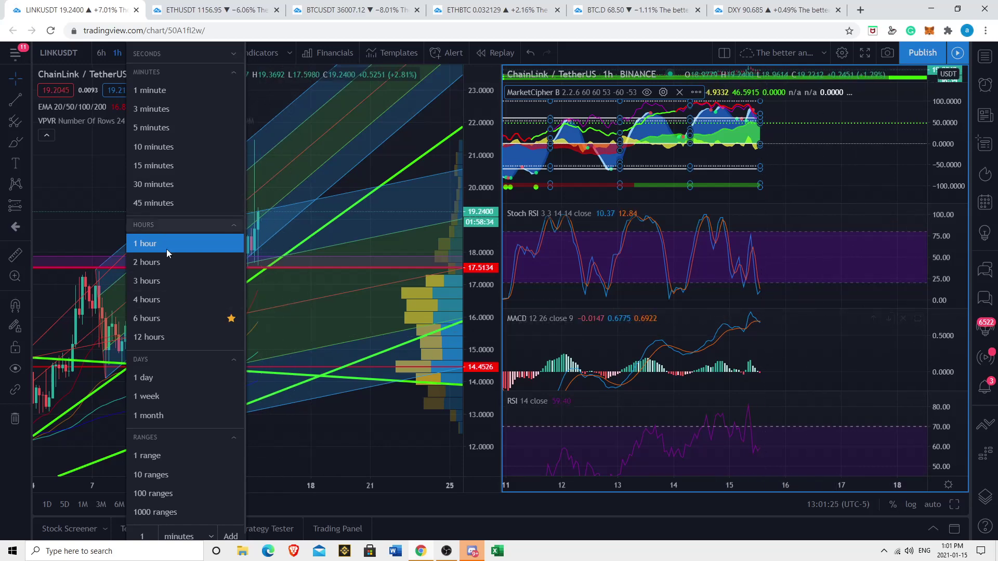
click(170, 299)
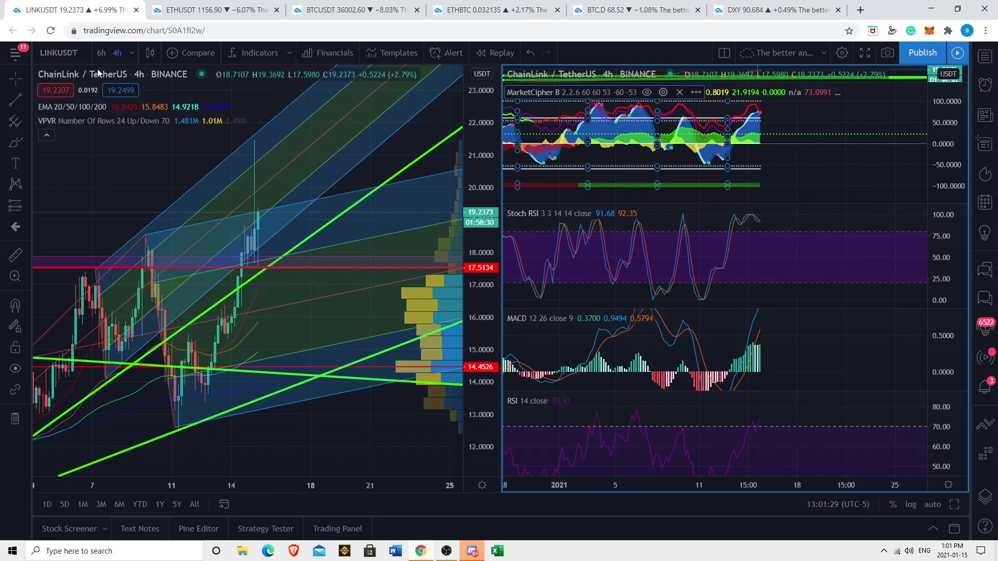
click(133, 51)
click(170, 253)
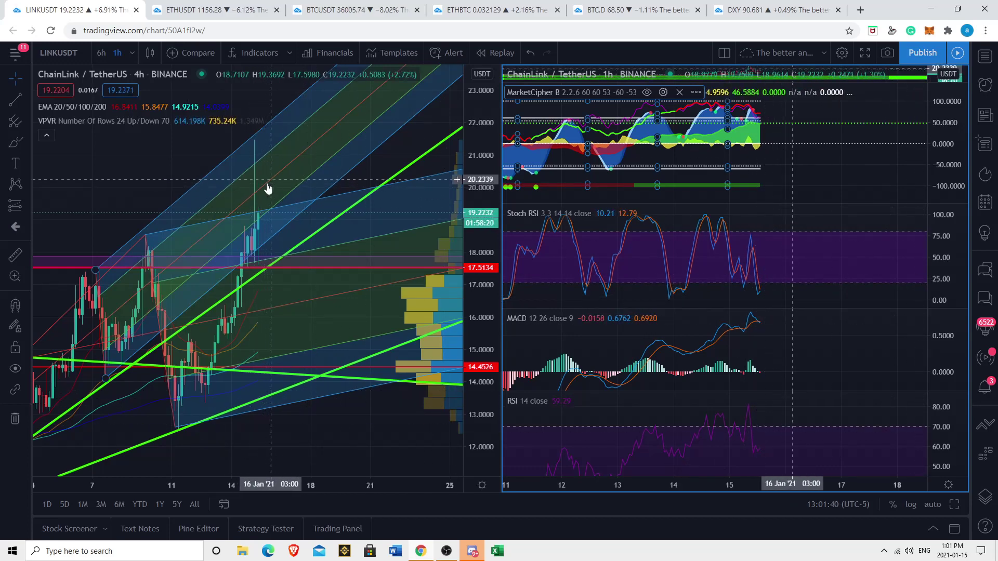
- Examine ChainLink's price history from August to December 2020 around the descending green trend line and the 17.5134 level
drag(386, 459, 456, 455)
scroll(254, 381, down, 10)
scroll(260, 254, up, 1)
scroll(258, 255, down, 4)
scroll(198, 216, up, 3)
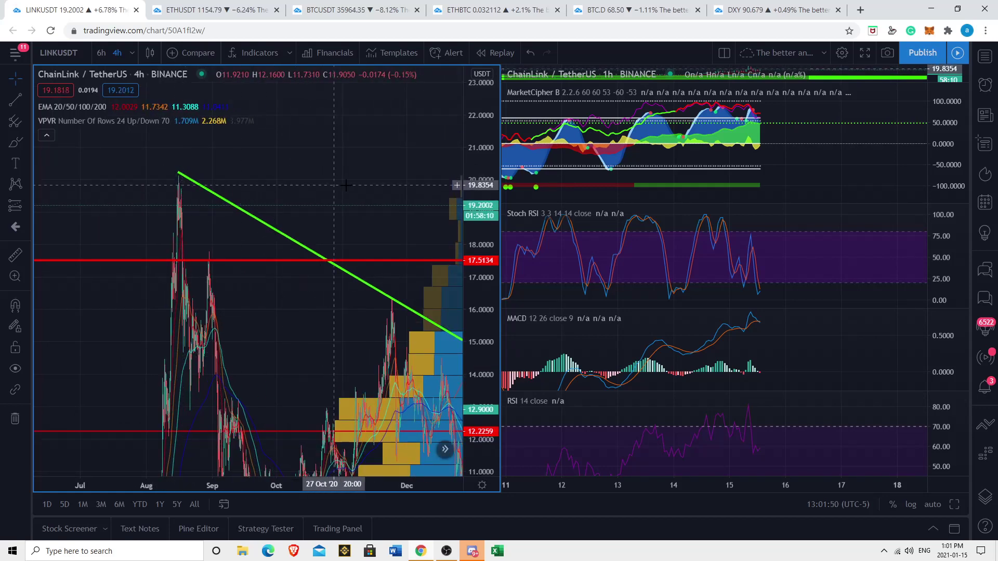
- Examine ChainLink's January 2021 candles on the 4-hour chart against the rising channels, green trend lines and the 17.5134 level
drag(359, 185, 135, 184)
scroll(358, 318, up, 10)
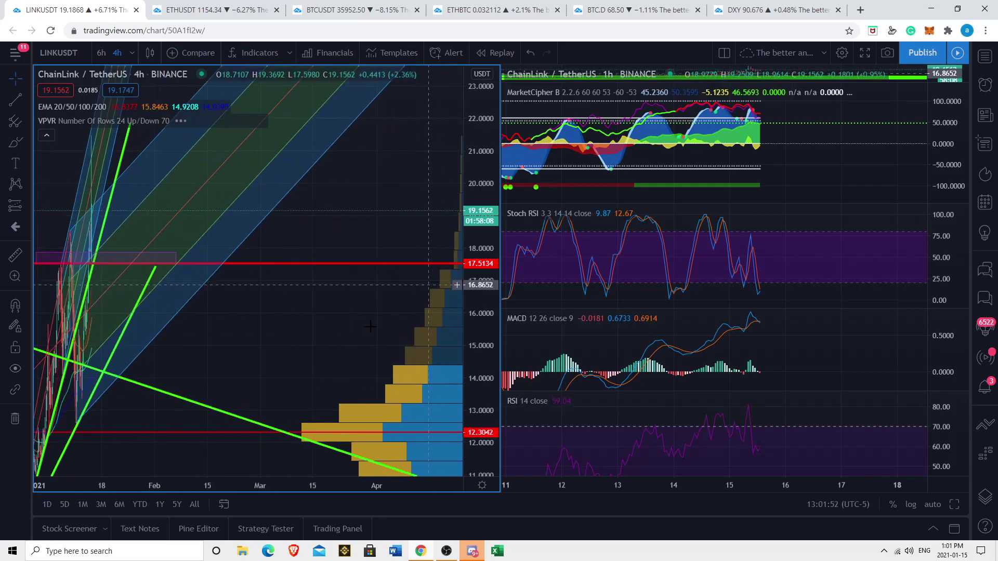
drag(253, 318, 526, 362)
scroll(250, 328, up, 5)
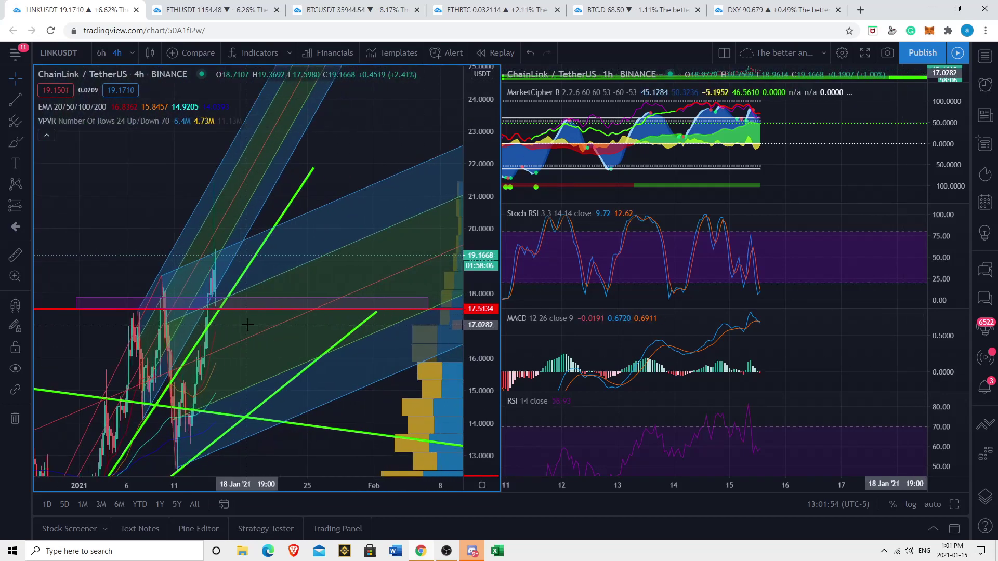
drag(366, 154, 443, 129)
scroll(324, 452, up, 2)
drag(331, 431, 341, 382)
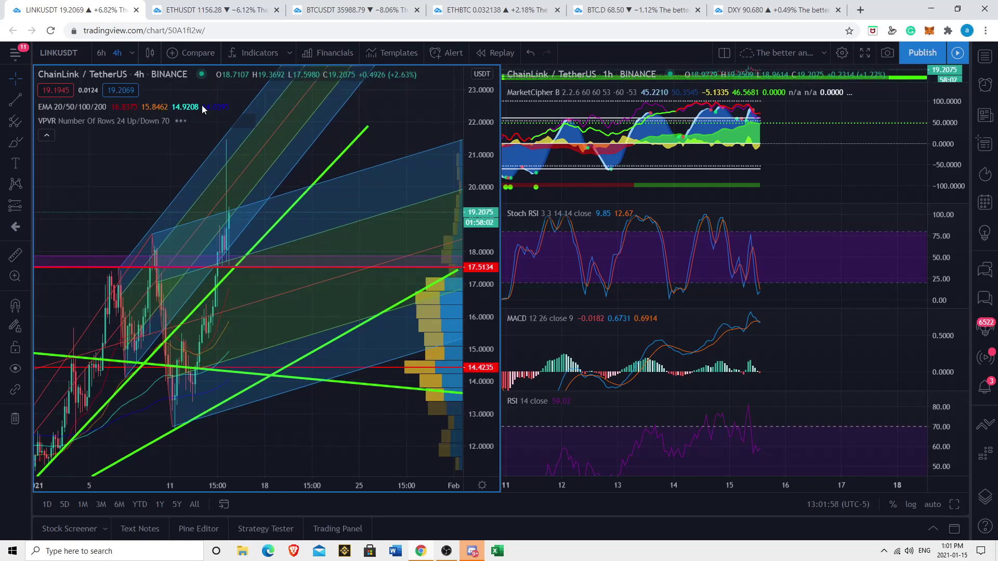
- Check the Ethereum and Bitcoin 6-hour charts against their trend lines and key levels, and return to the ChainLink chart
click(230, 6)
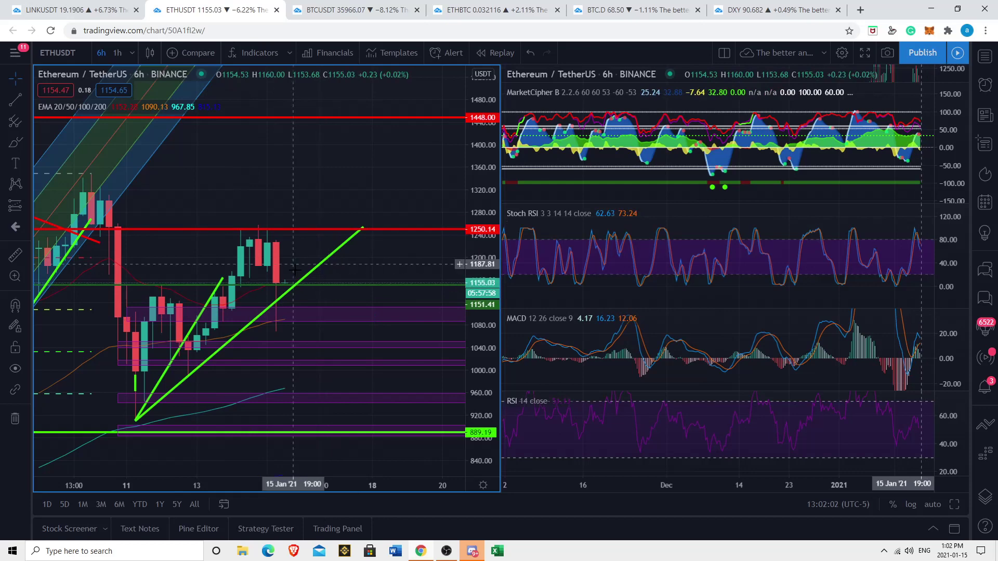
click(359, 6)
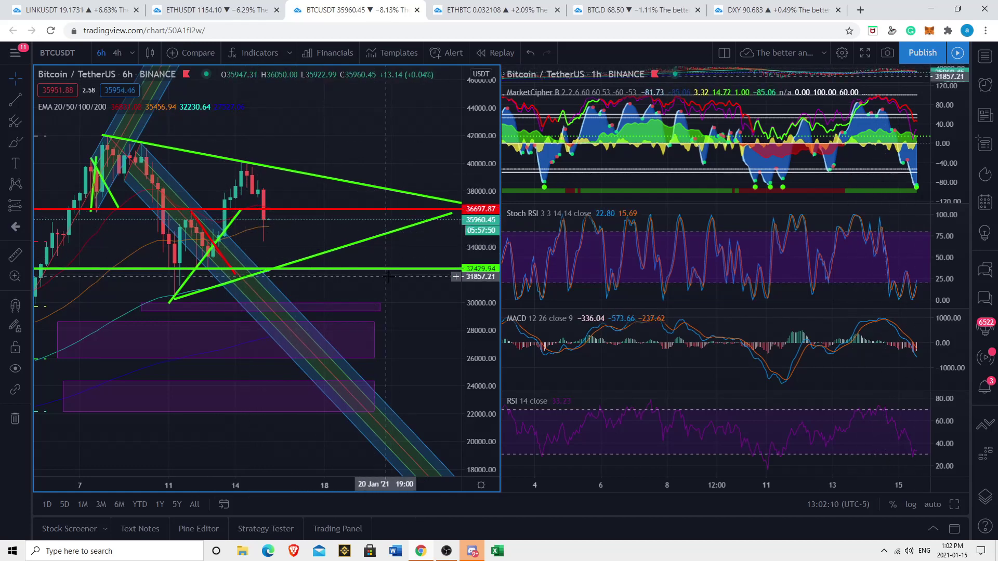
drag(315, 236, 362, 242)
click(30, 4)
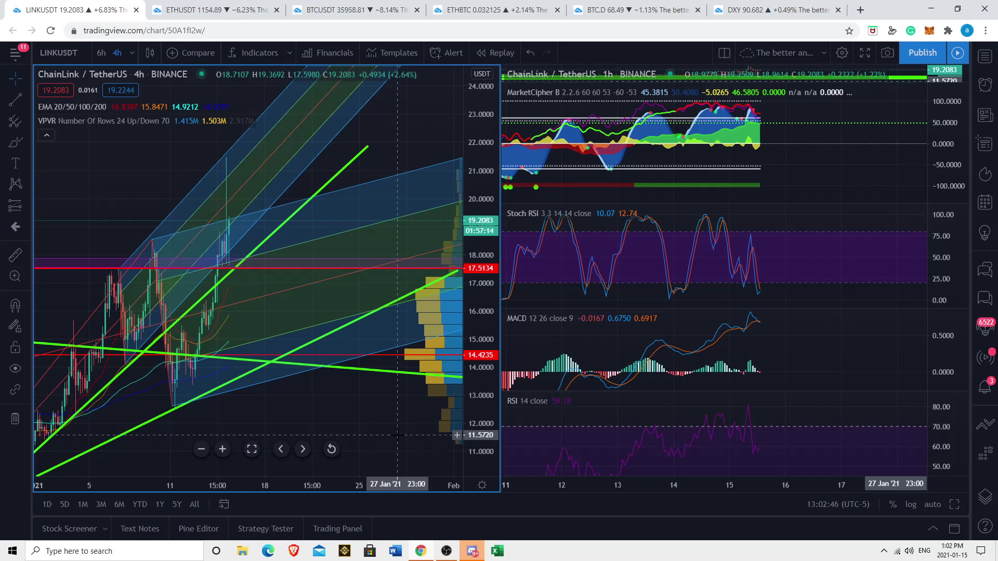
- Inspect the latest ChainLink candles around the purple zone above 17.5134 and the steep green trend line
scroll(203, 263, up, 3)
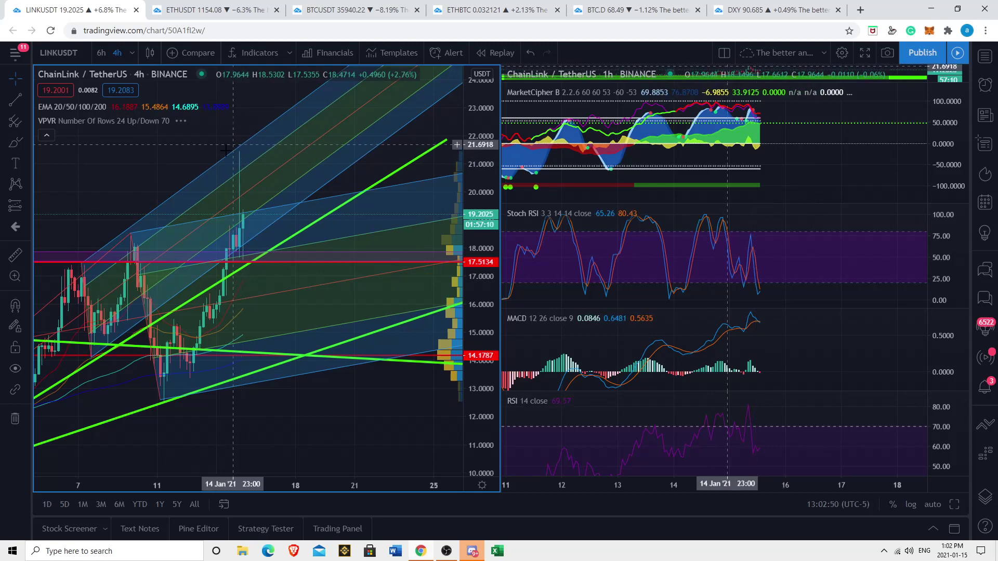
drag(233, 150, 261, 167)
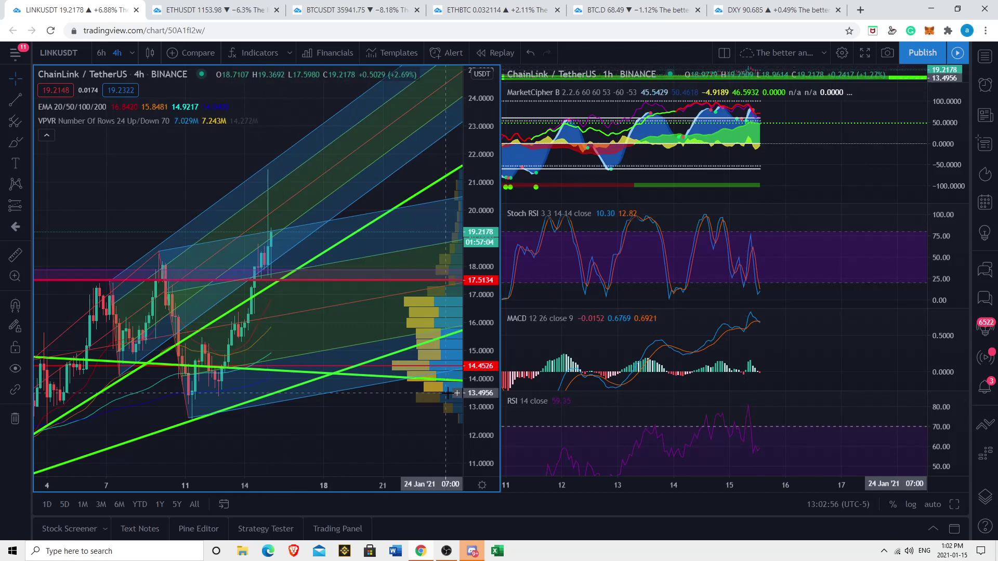
scroll(218, 268, up, 3)
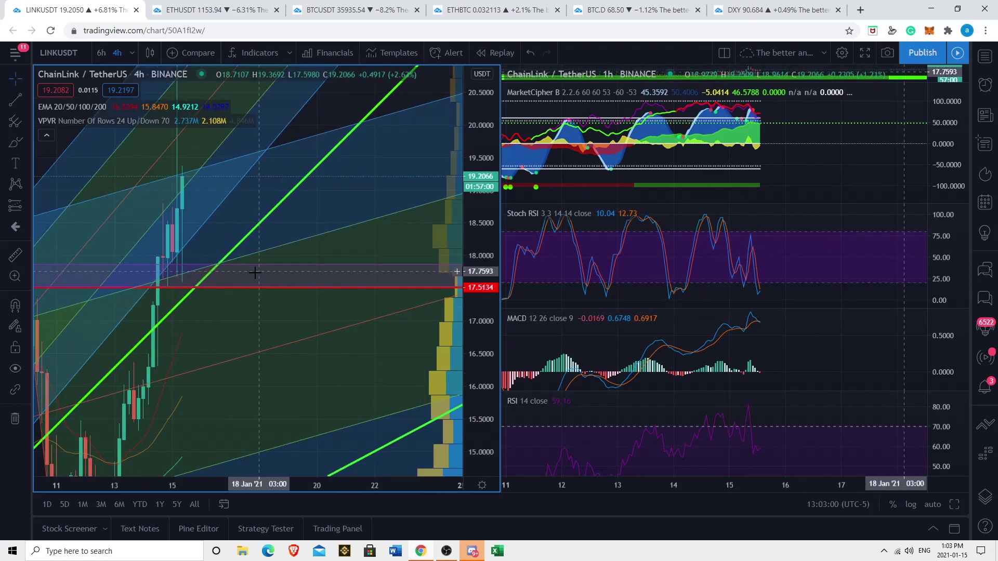
- Review ChainLink's price history from August 2020 to January 2021 between the 7.9610 and 17.5134 levels, with the descending trend line and volume profile
scroll(254, 274, down, 3)
drag(471, 188, 470, 432)
scroll(317, 451, down, 4)
scroll(338, 448, up, 1)
drag(379, 439, 410, 386)
scroll(329, 166, down, 10)
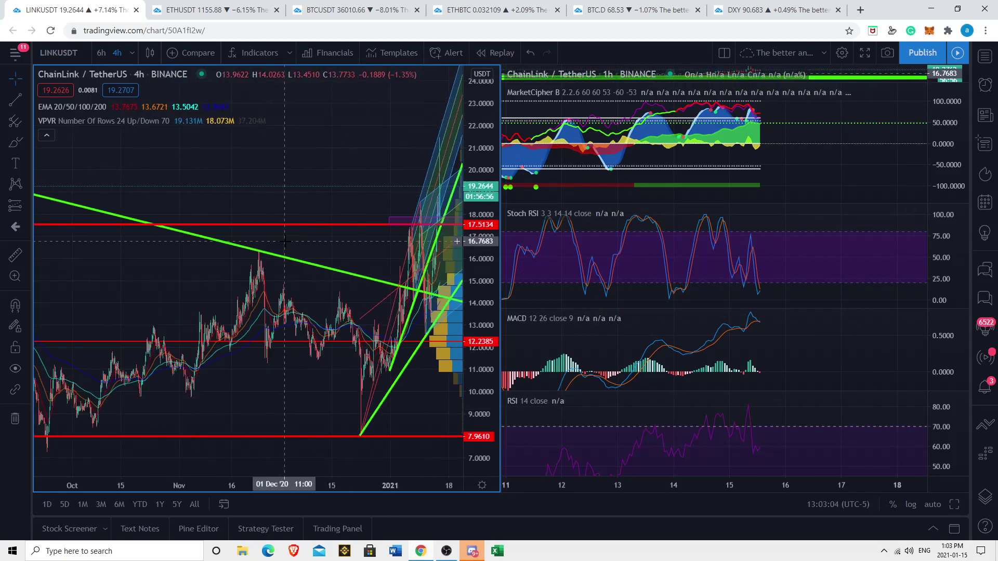
drag(328, 166, 252, 156)
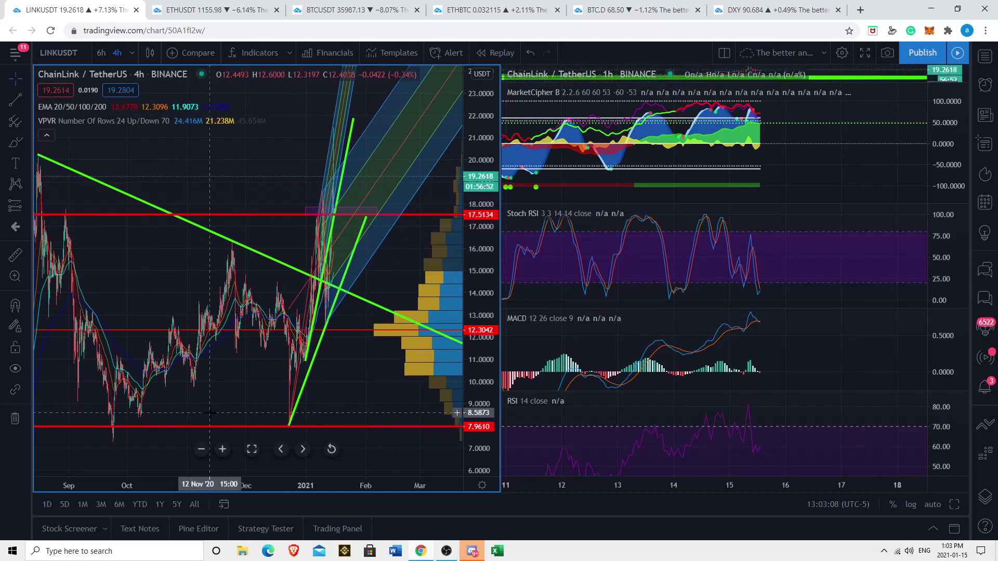
drag(210, 413, 278, 391)
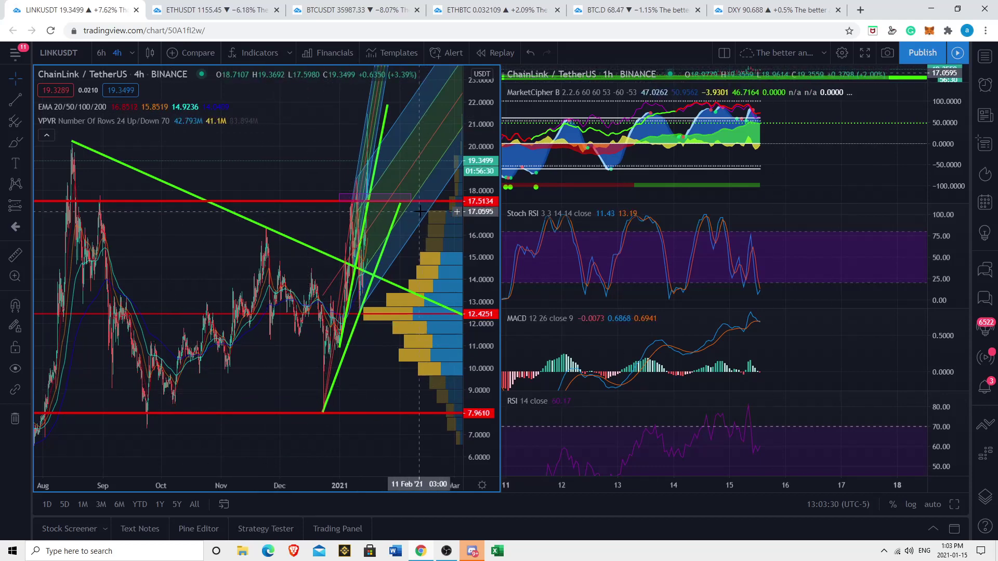
- Compare ChainLink's January 2021 rally with the two rising green trend lines, both channels and the visible-range volume profile
scroll(420, 212, up, 5)
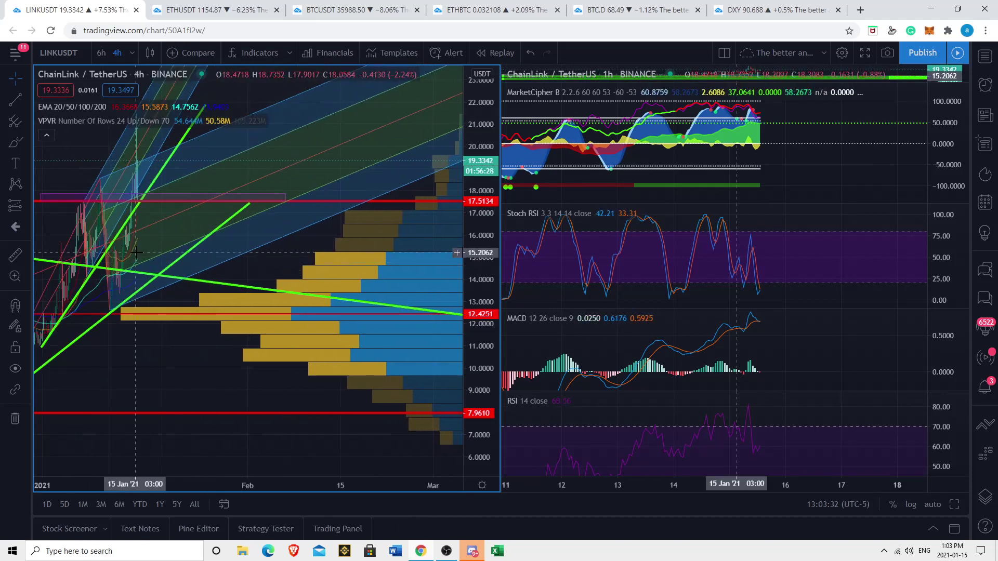
drag(251, 365, 424, 383)
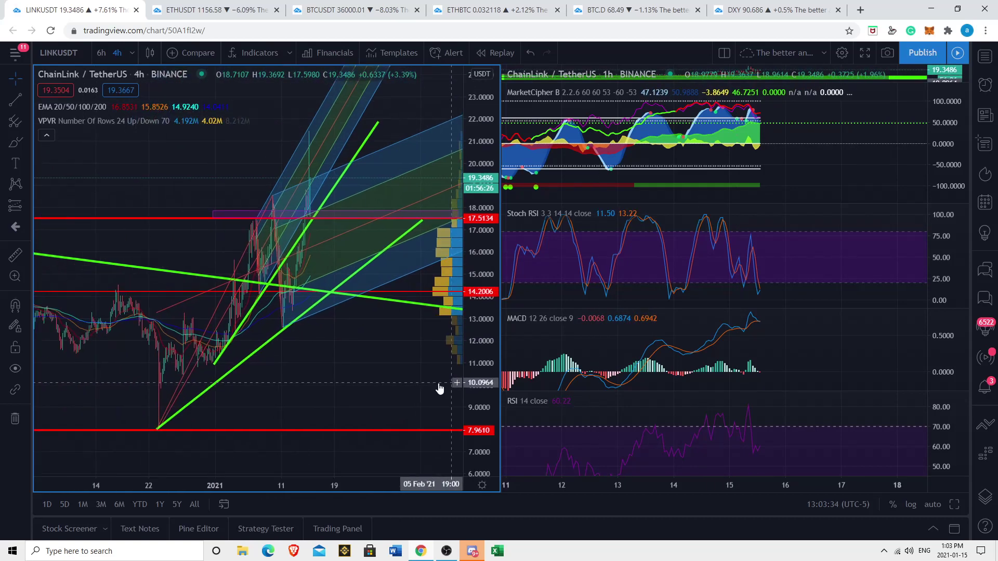
scroll(309, 367, up, 4)
drag(309, 367, 367, 411)
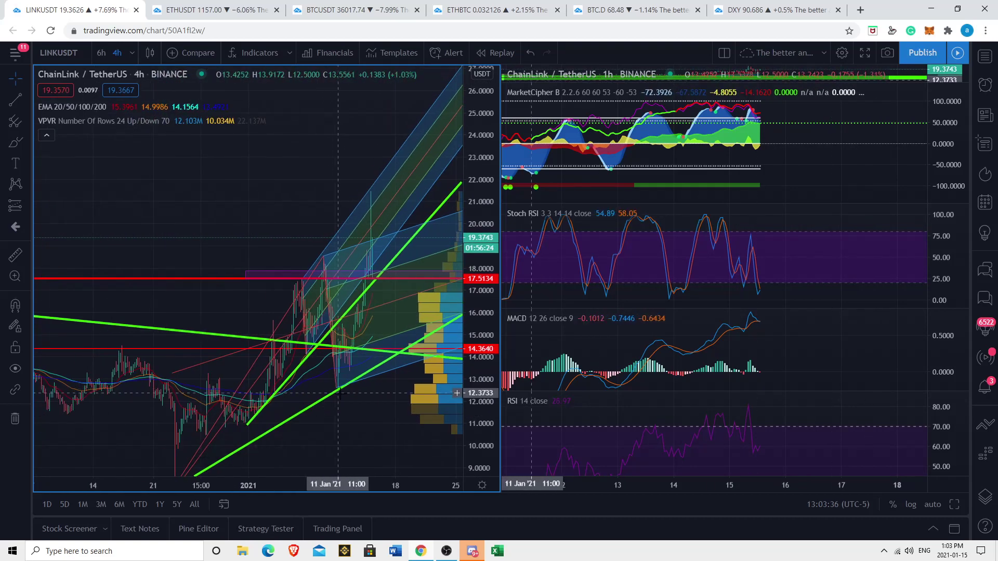
scroll(366, 411, up, 1)
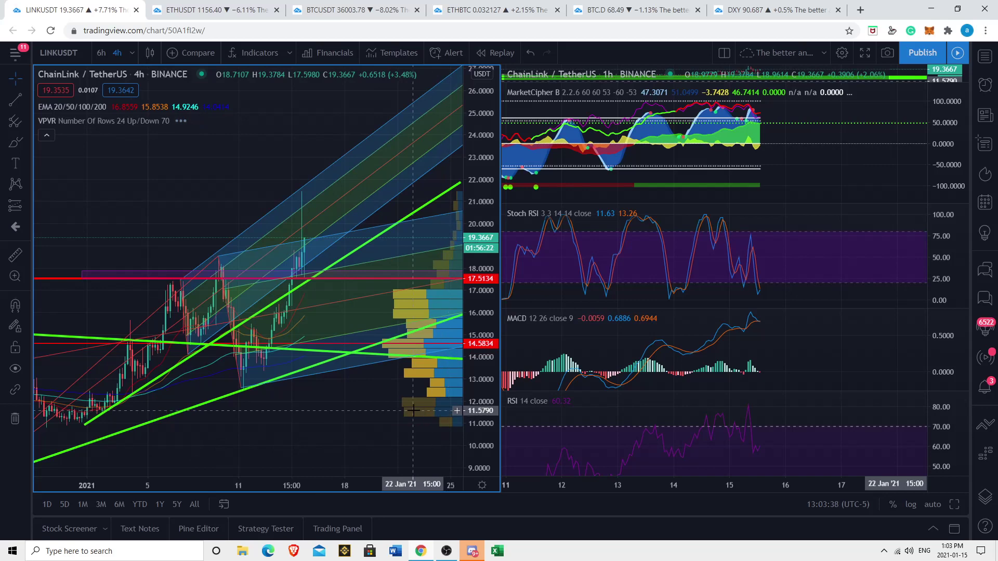